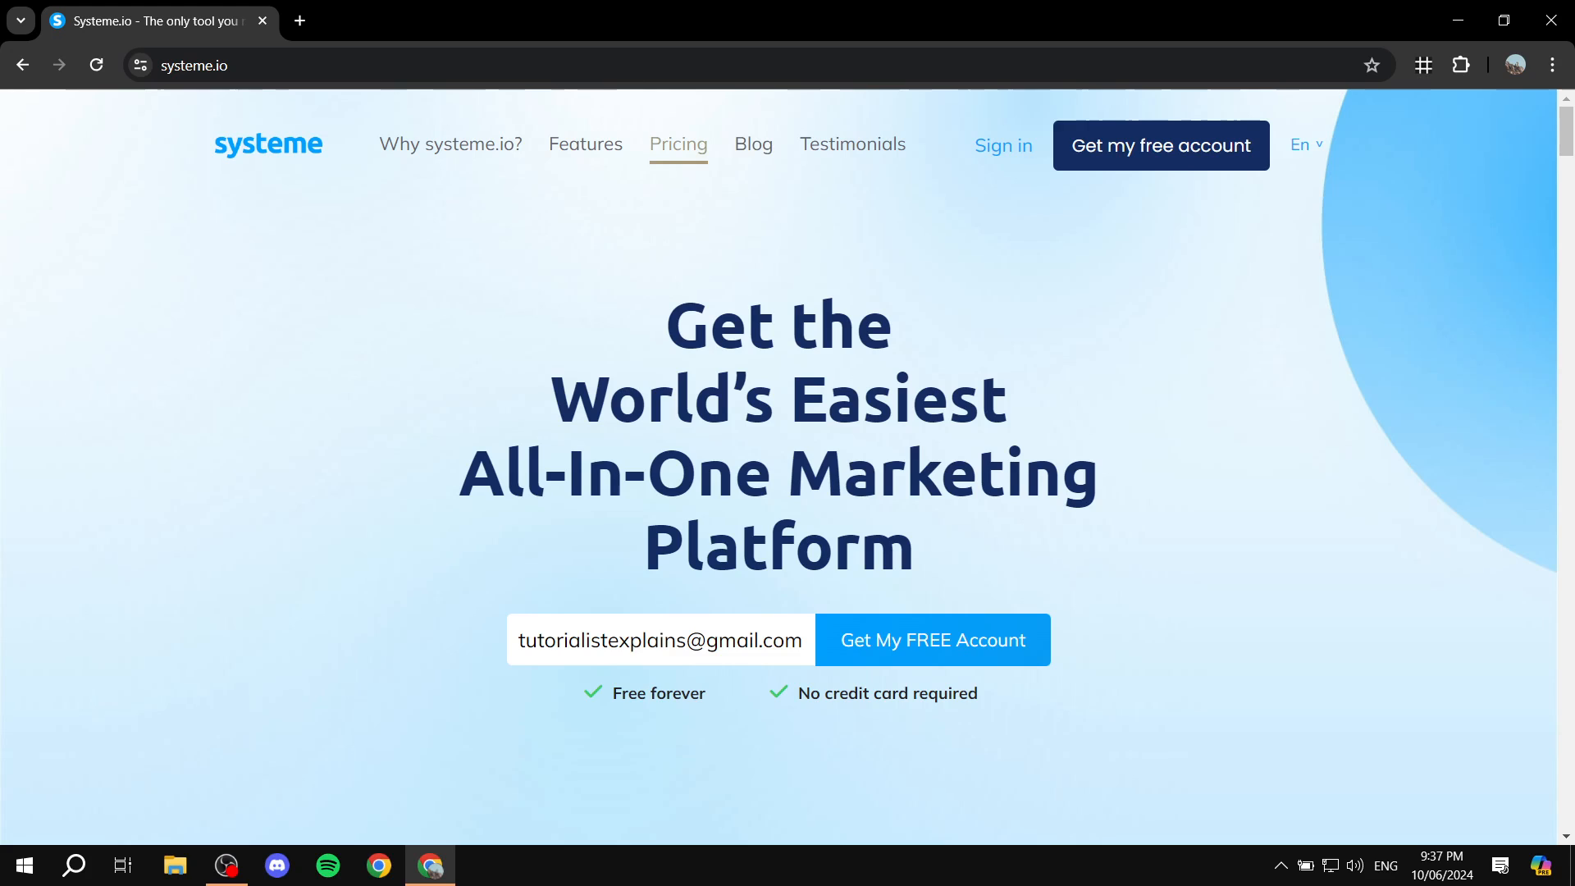
Step: Review the pricing plans and their communities allowance, and return to the site's home page
click(678, 144)
scroll(788, 468, down, 6)
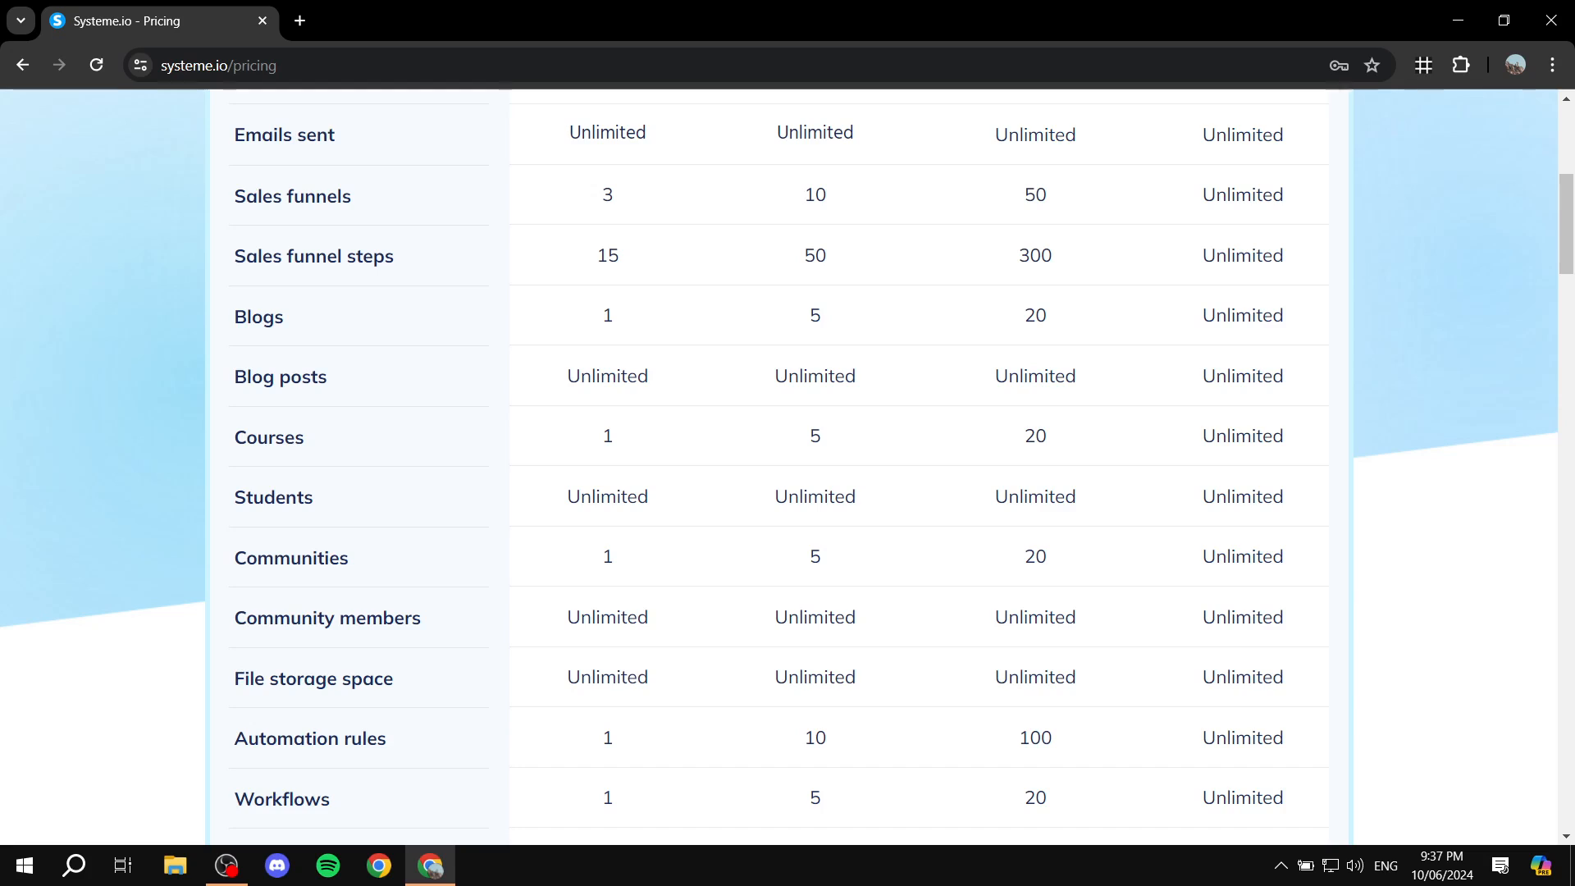
drag(234, 558, 349, 557)
drag(592, 558, 615, 558)
click(615, 558)
scroll(779, 468, up, 5)
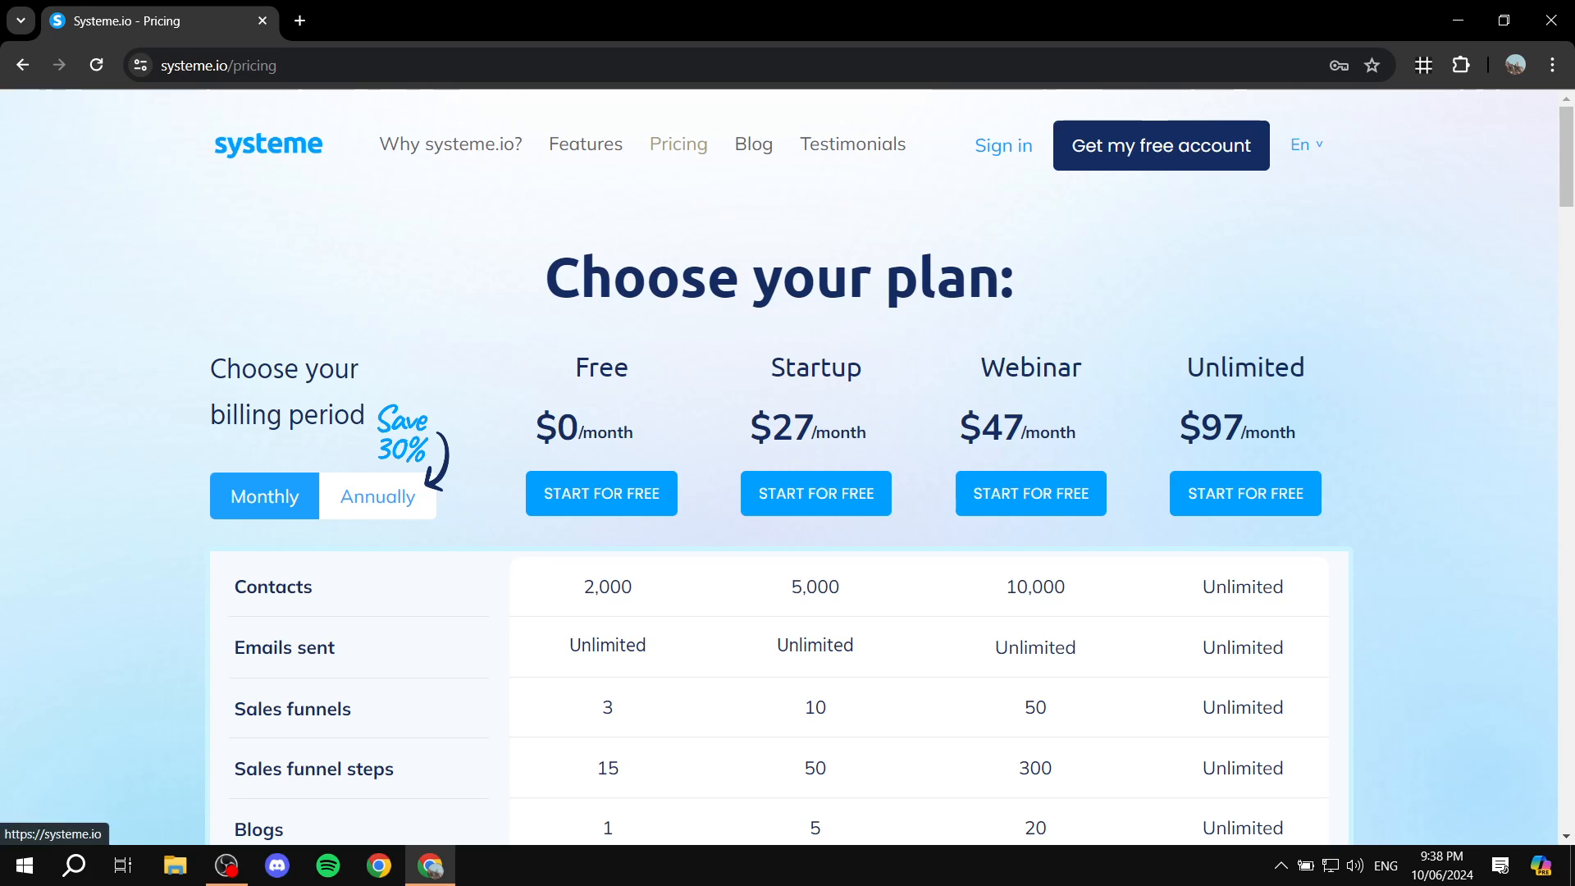
click(269, 146)
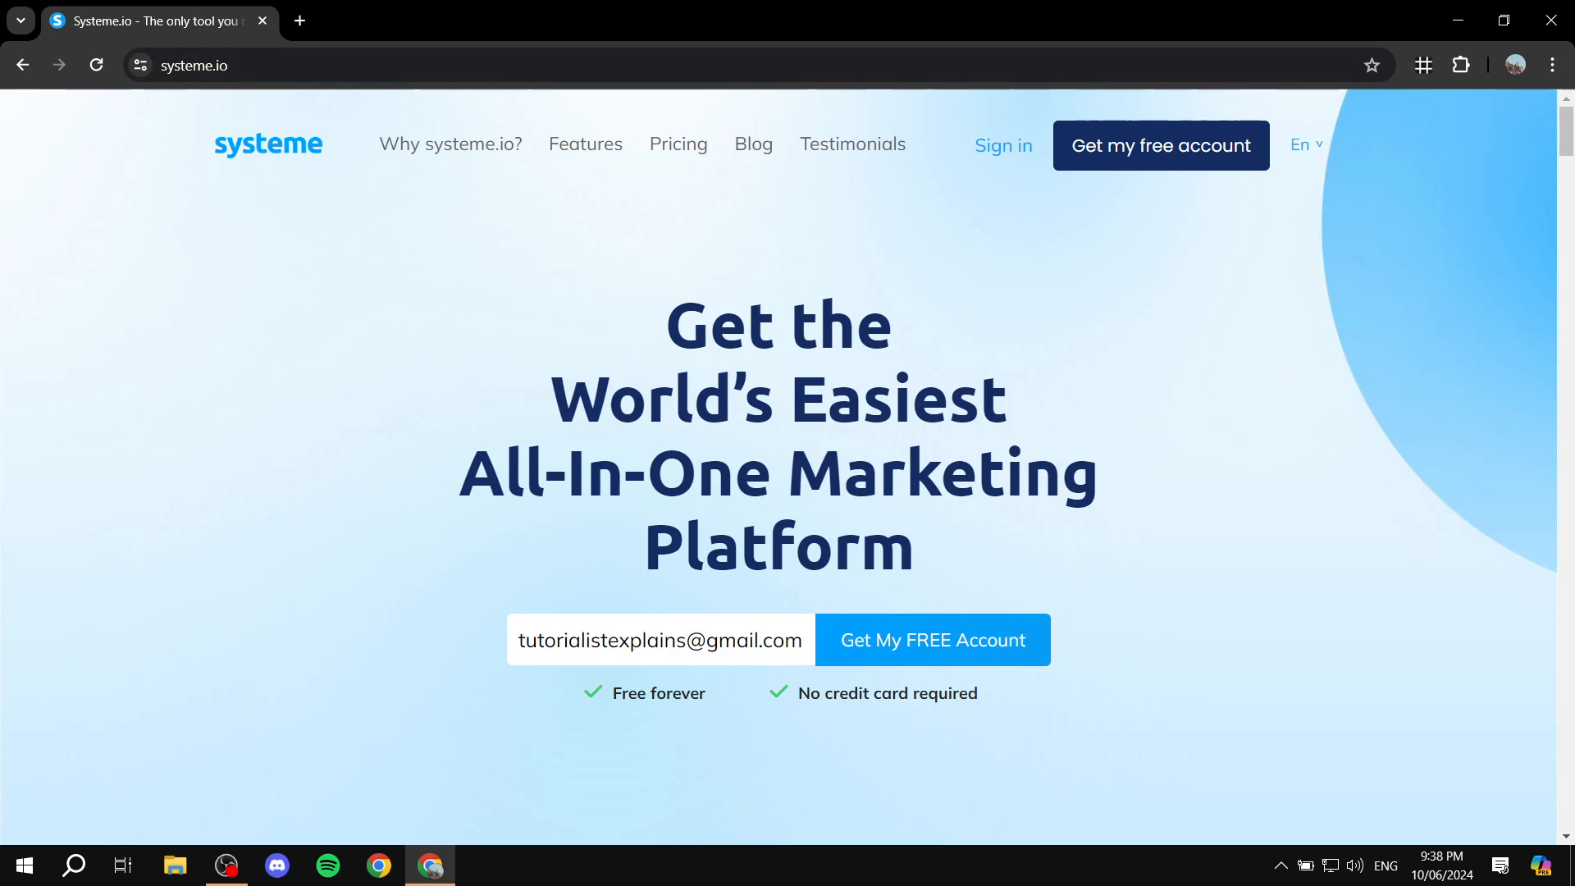
Step: Sign in to the account with the prefilled credentials and the Stay connected option selected
click(1003, 145)
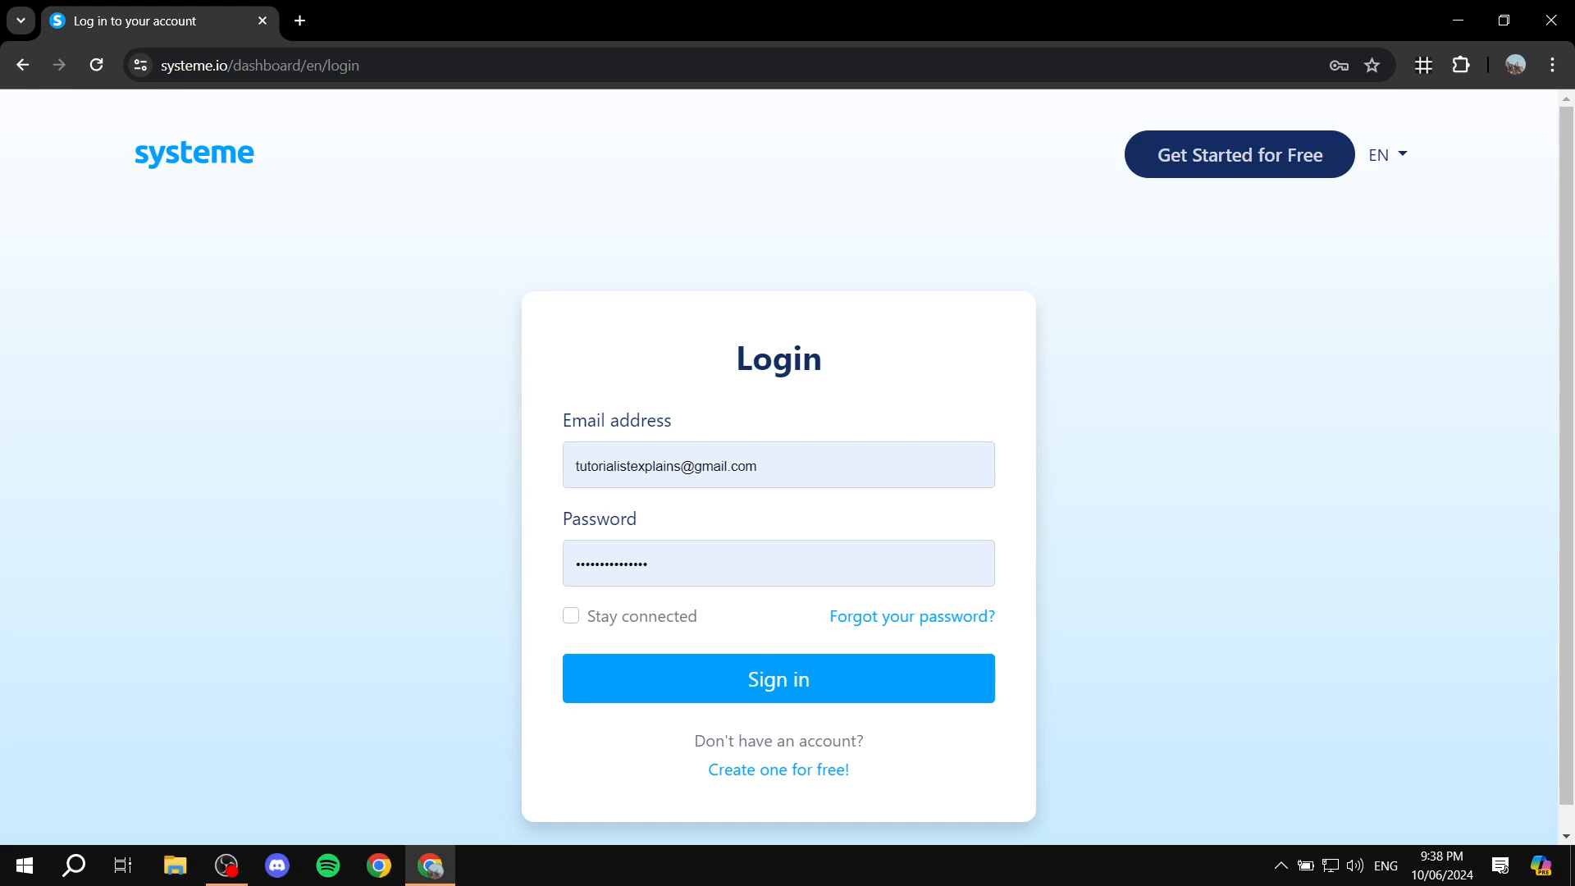
click(571, 615)
click(778, 679)
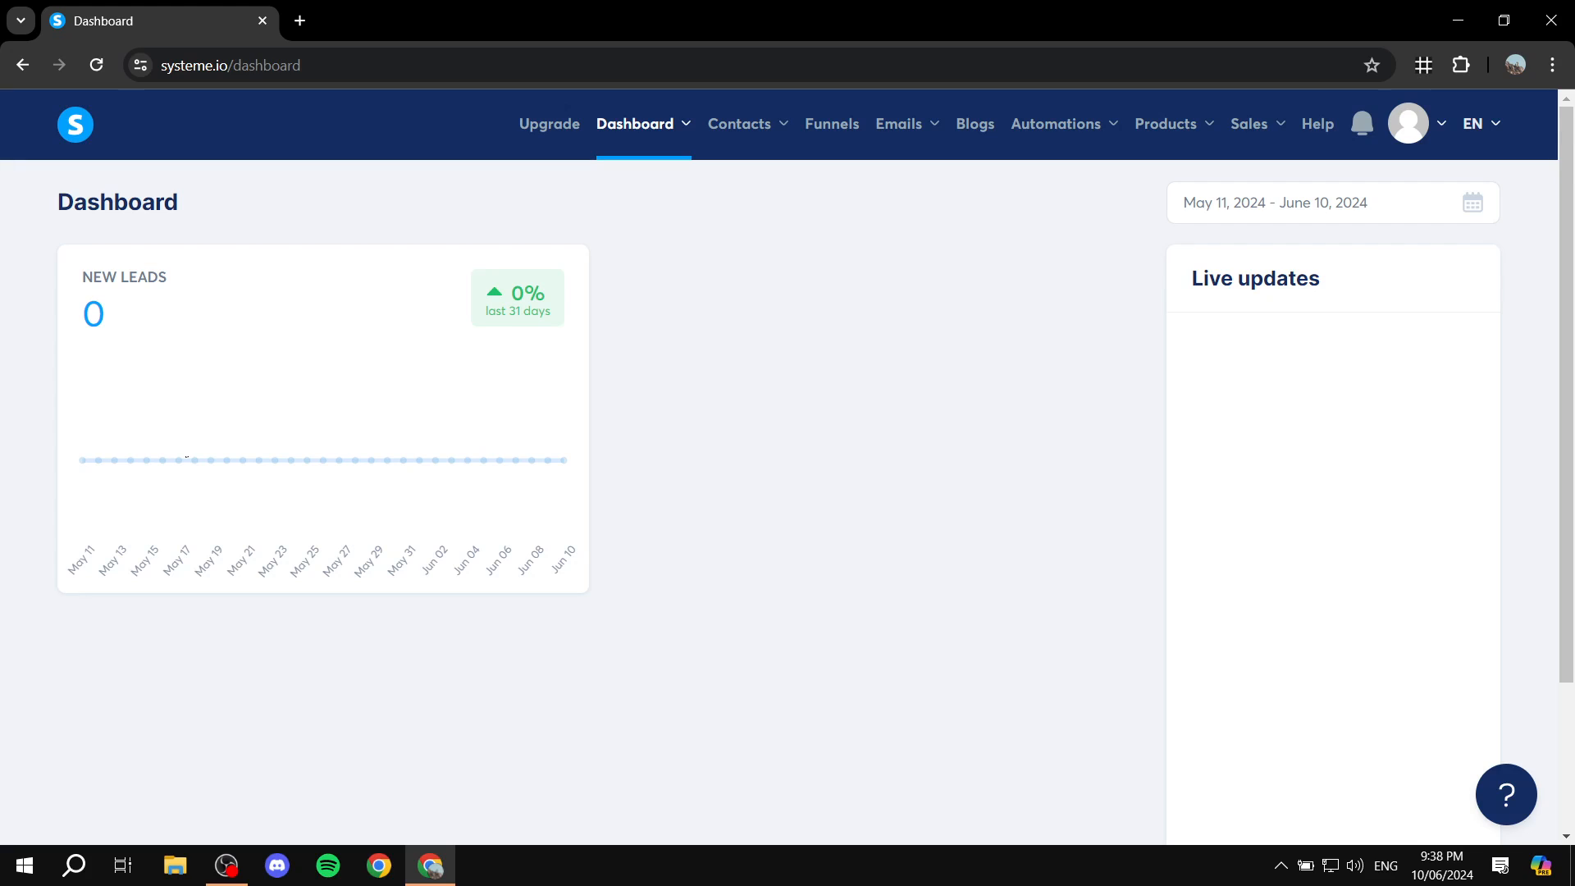
Step: Open the Communities list and delete the existing Example Community, confirming the deletion
mouse_move(1173, 124)
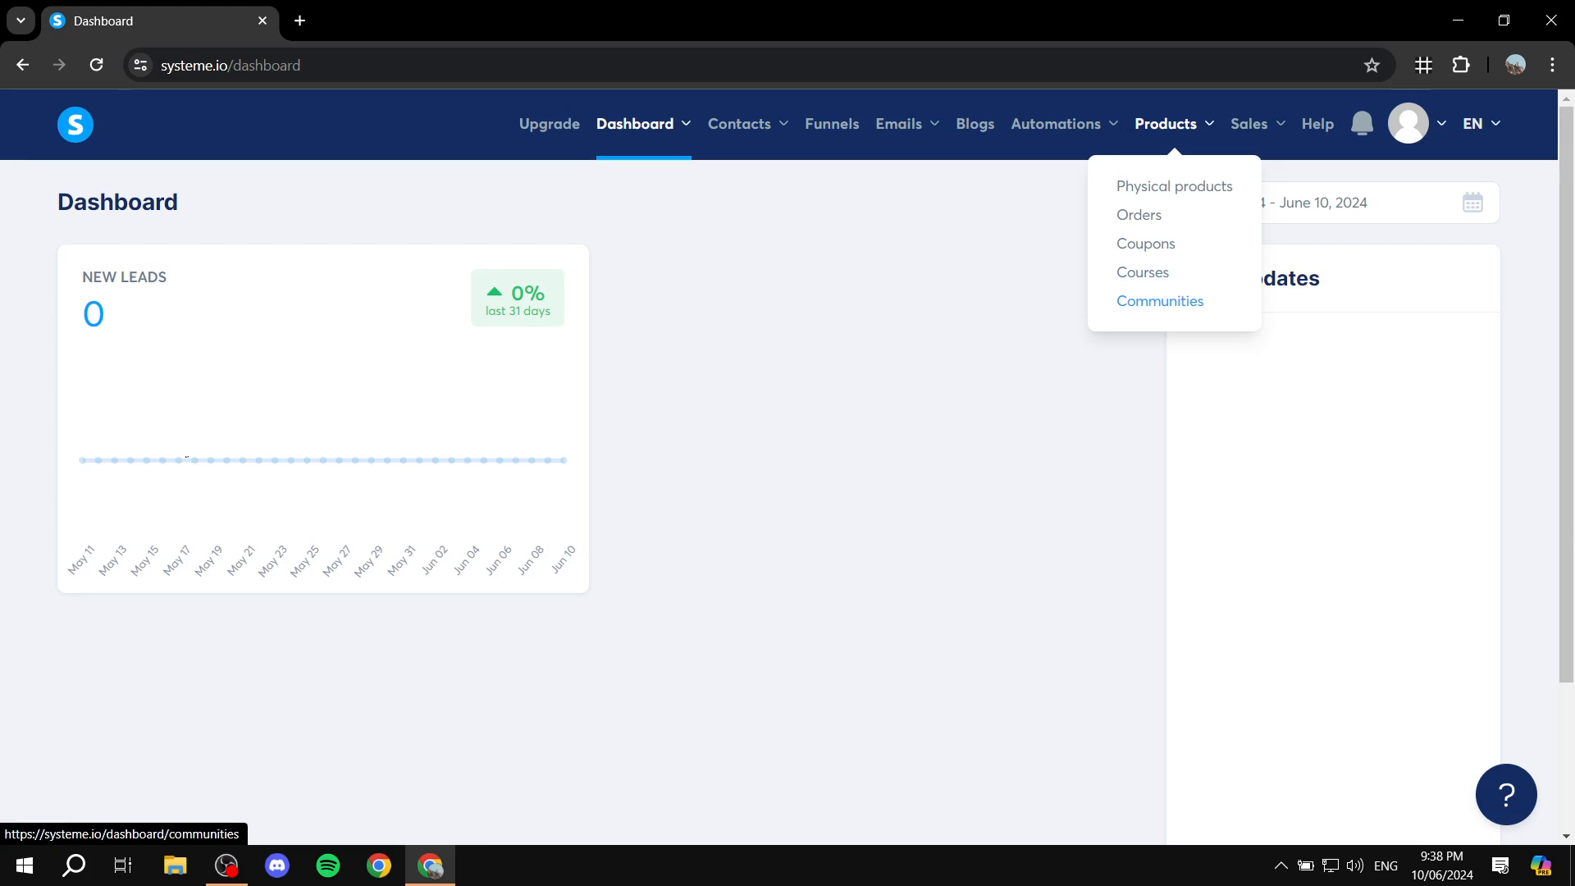
click(1160, 301)
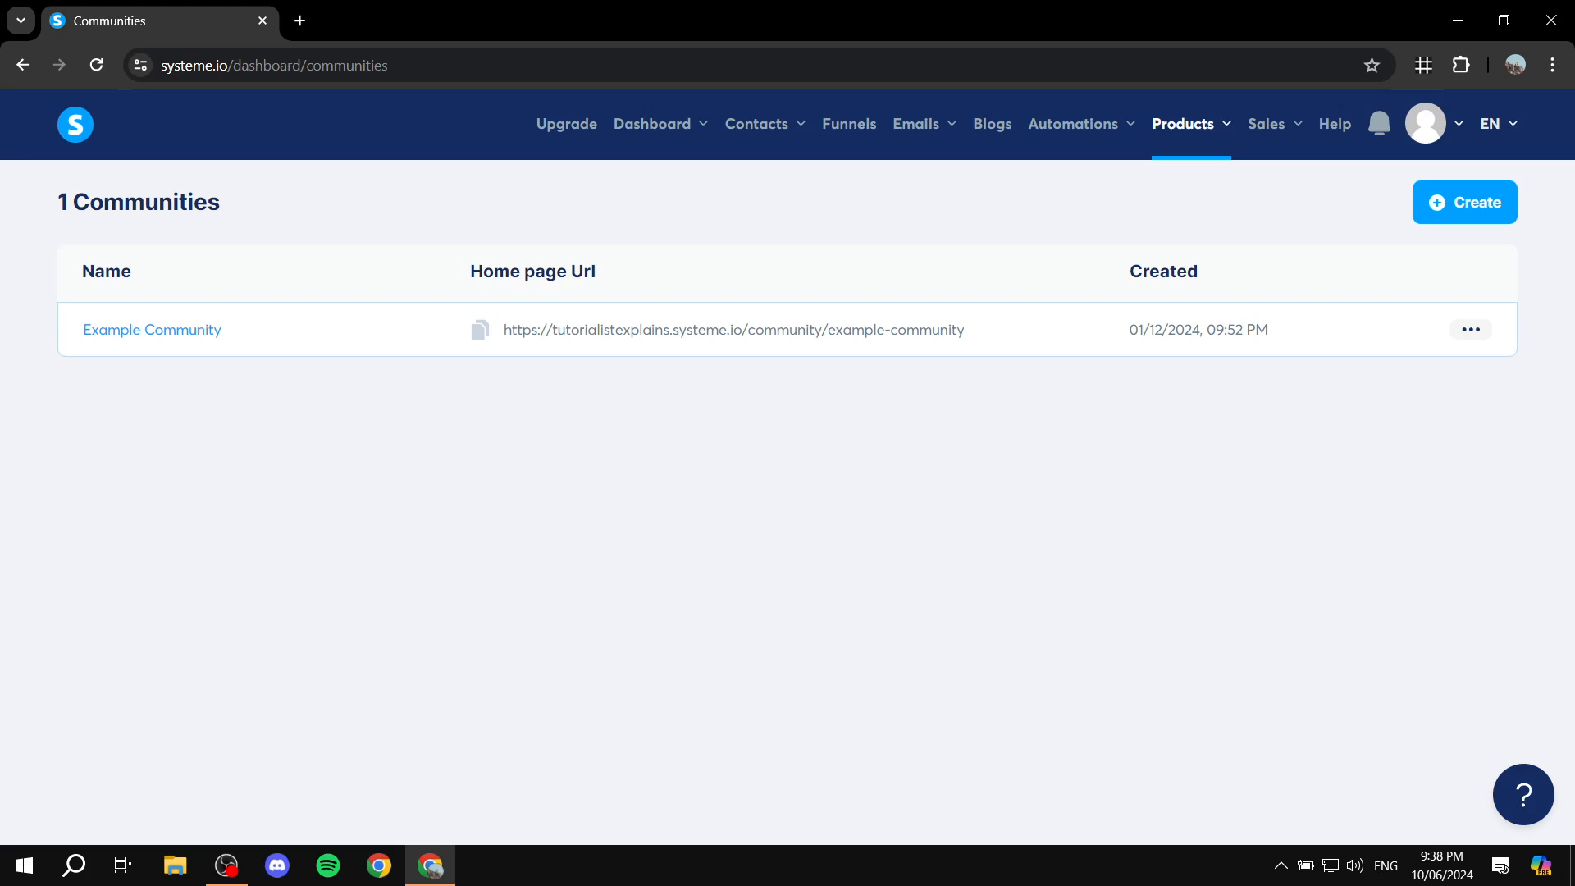
click(1470, 329)
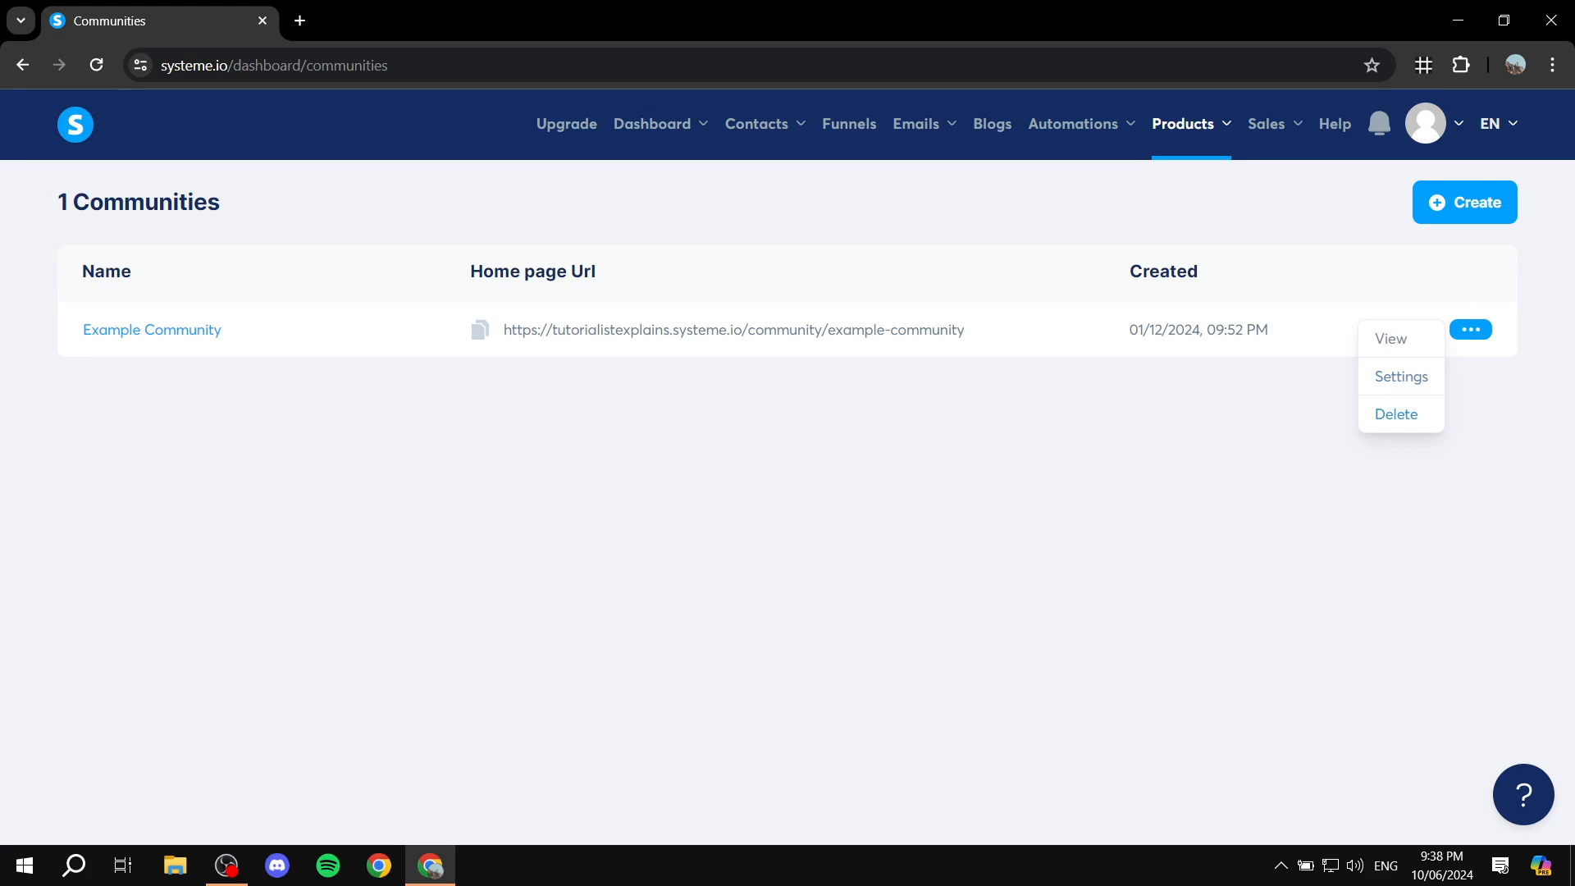
click(1395, 411)
click(632, 536)
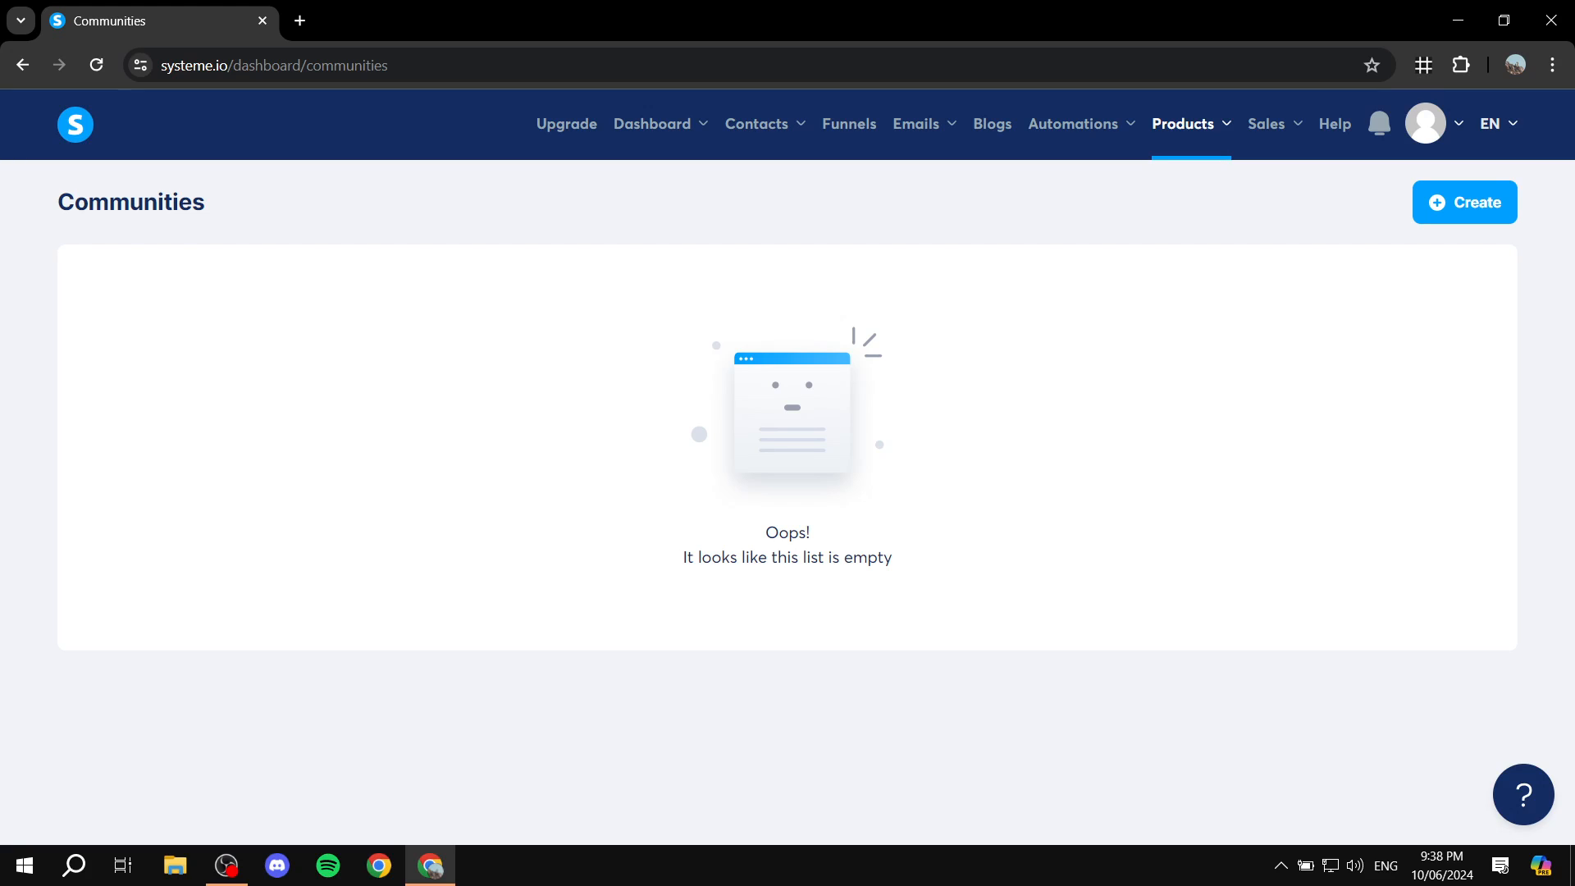
Step: Start creating a new community and name it Testing Community
mouse_move(1190, 124)
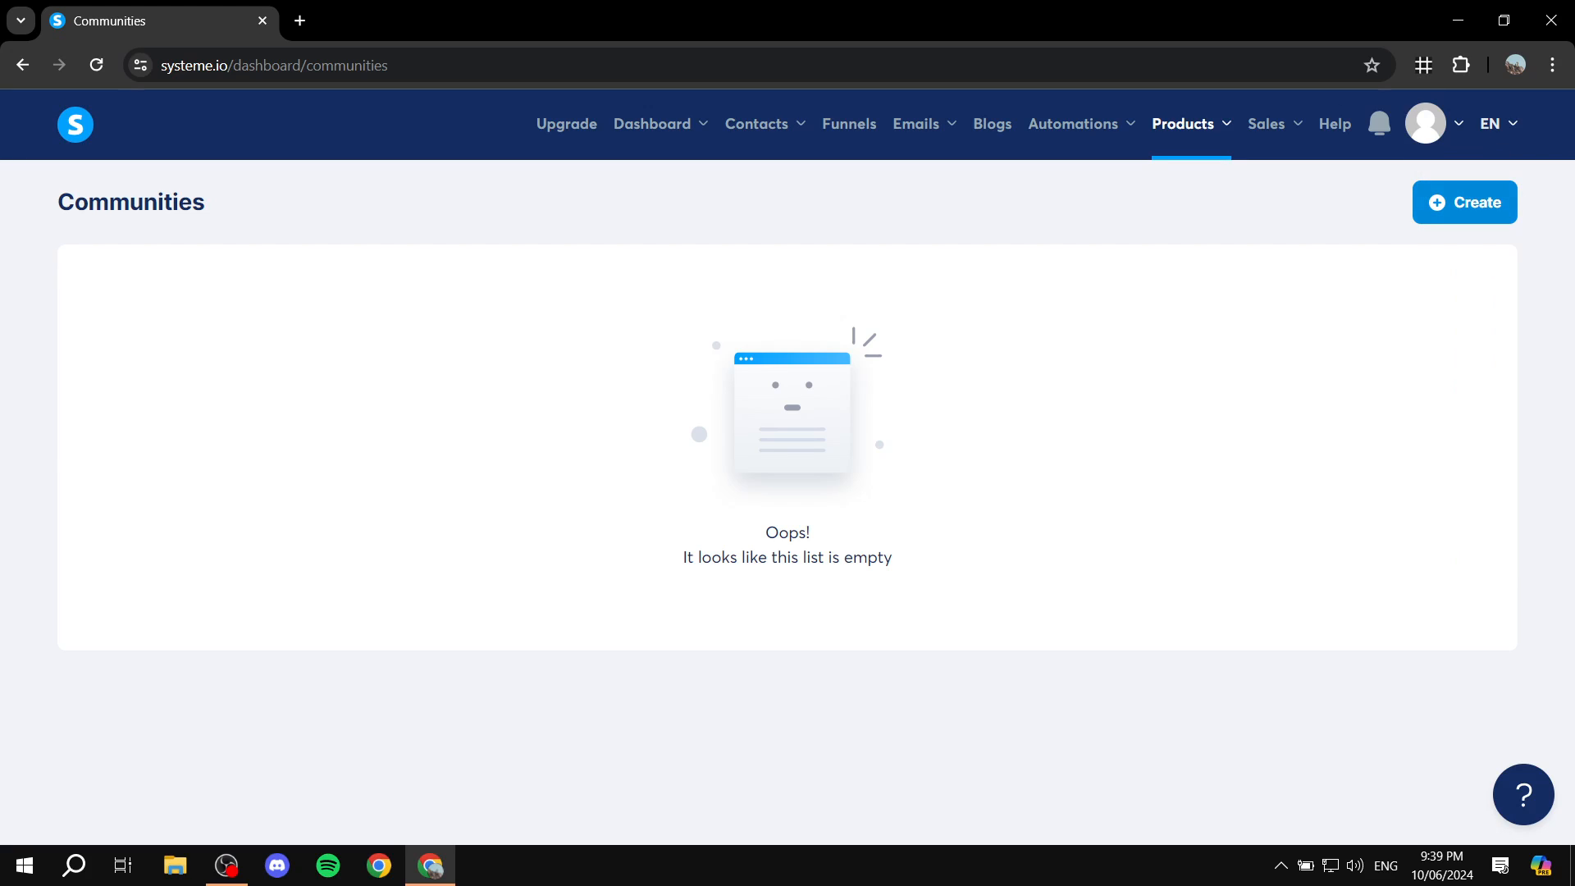
click(1464, 202)
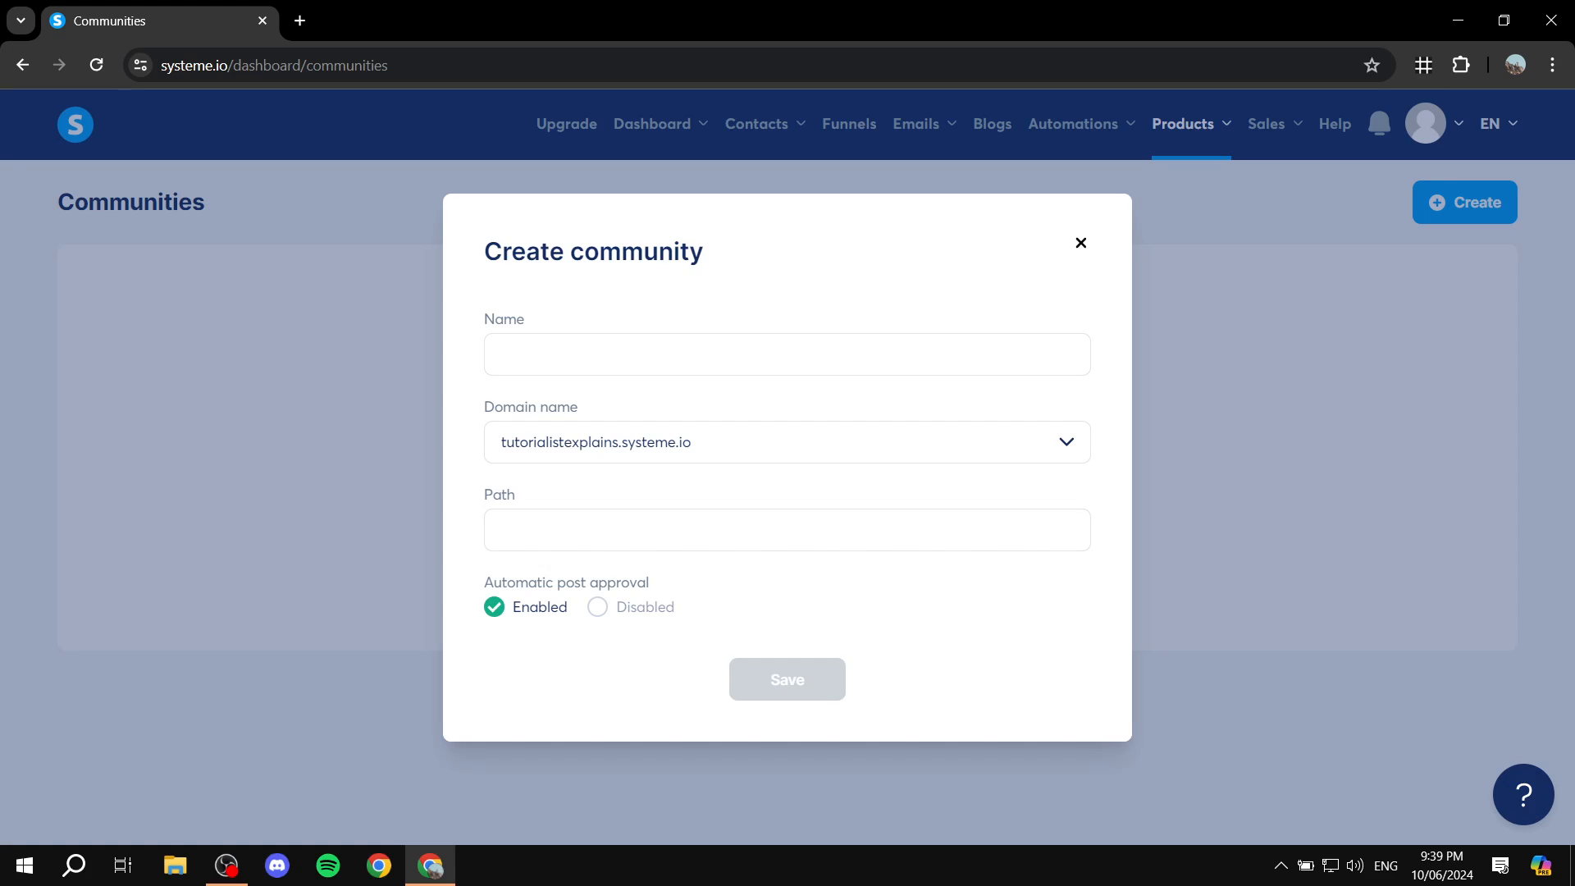
click(788, 354)
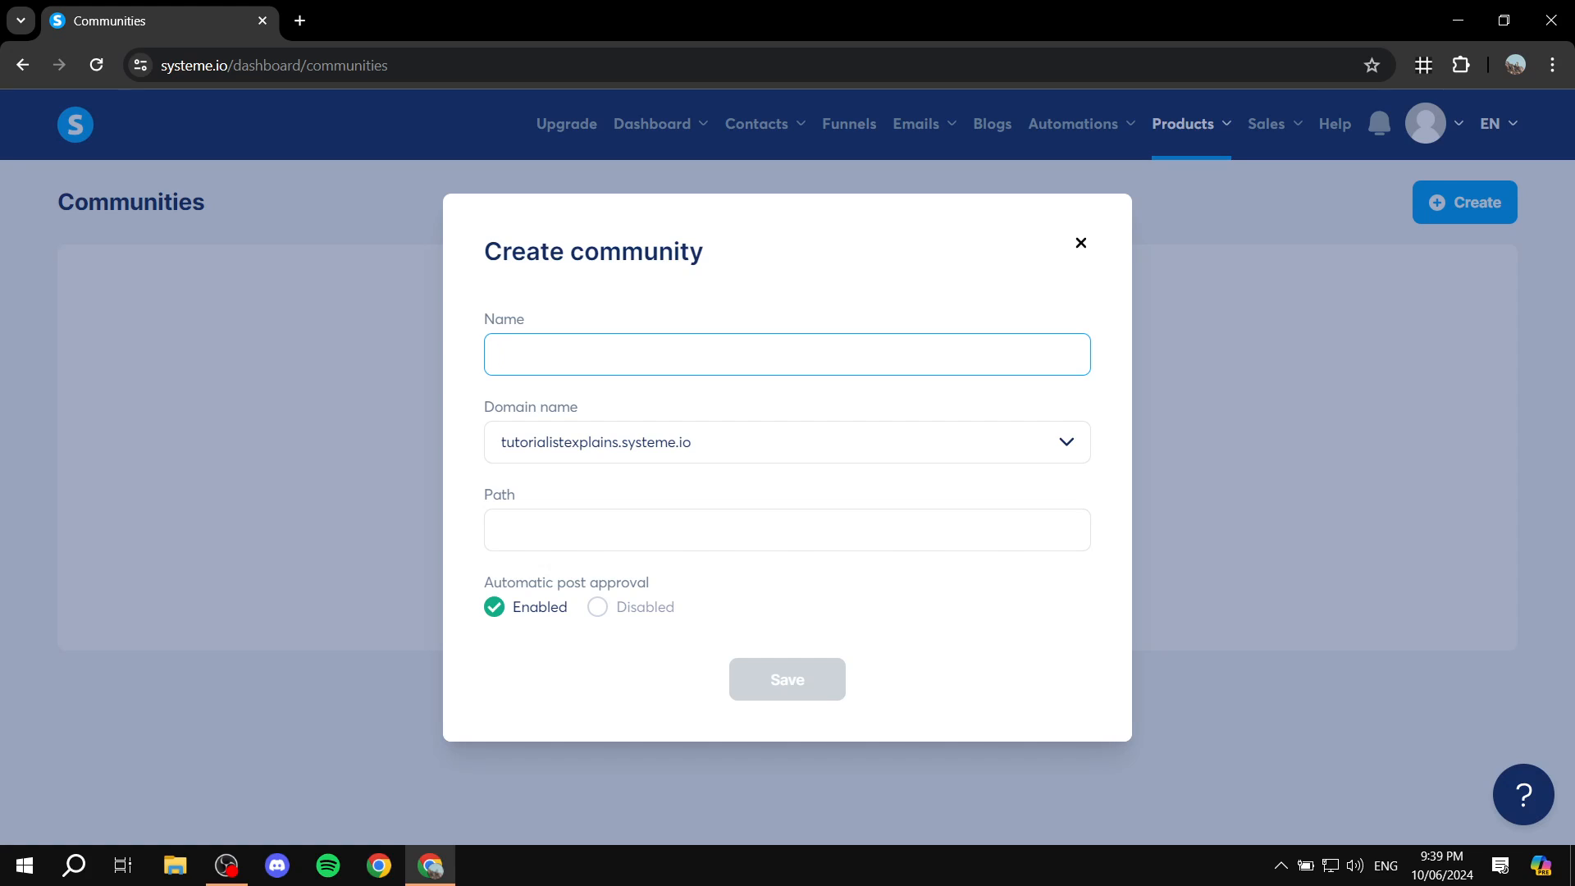
text(Testing Community)
key(Tab)
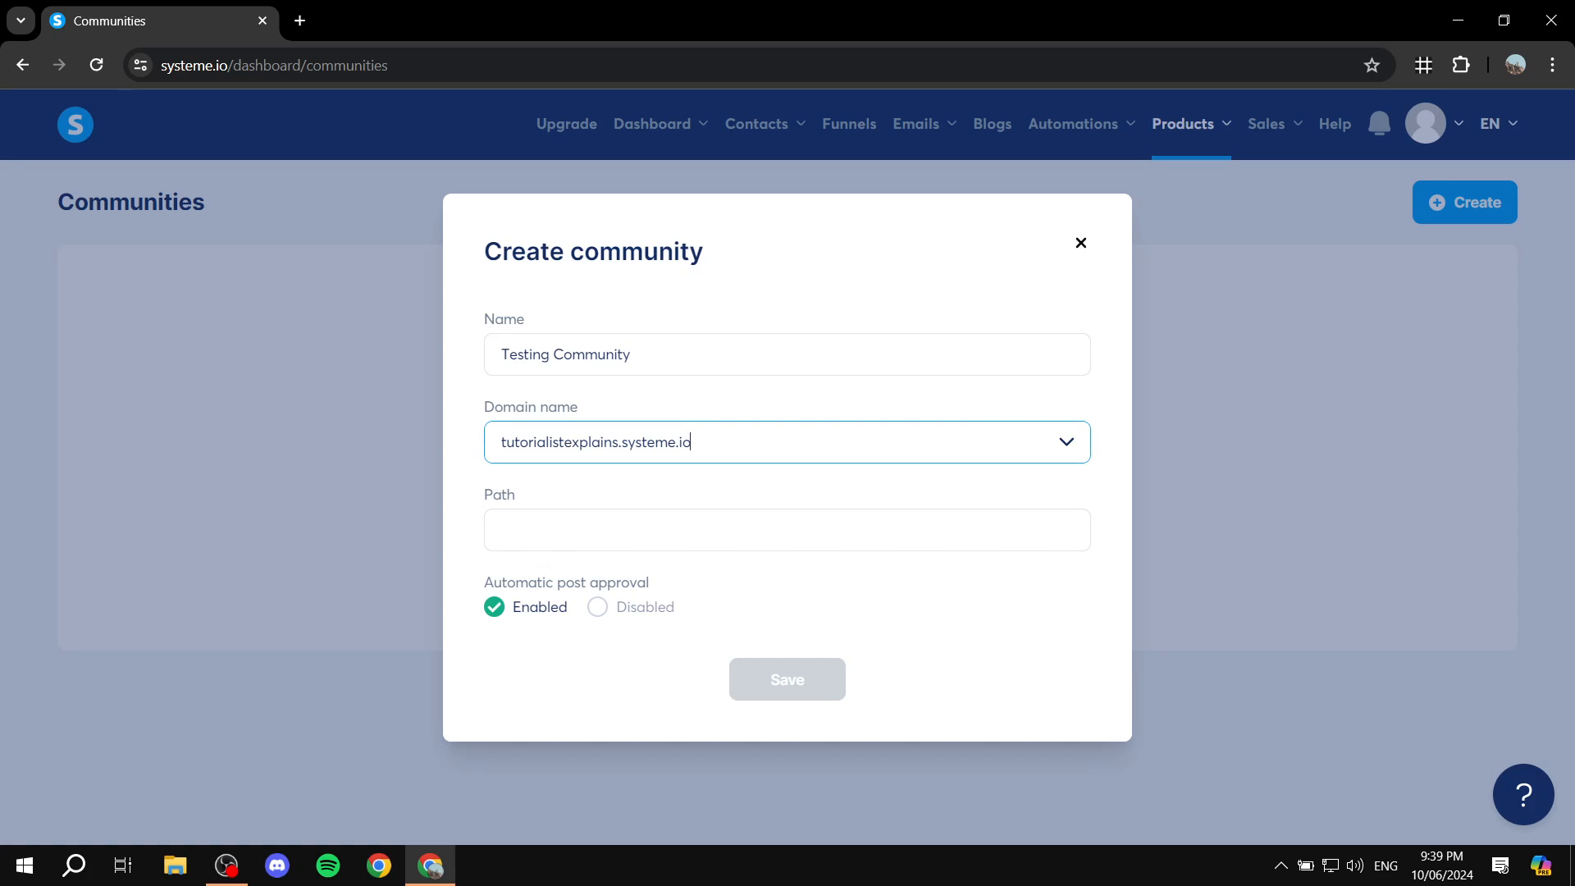
Step: Choose tutorialistexplains.systeme.io as the new community's domain name
click(1067, 442)
click(1066, 442)
click(1066, 442)
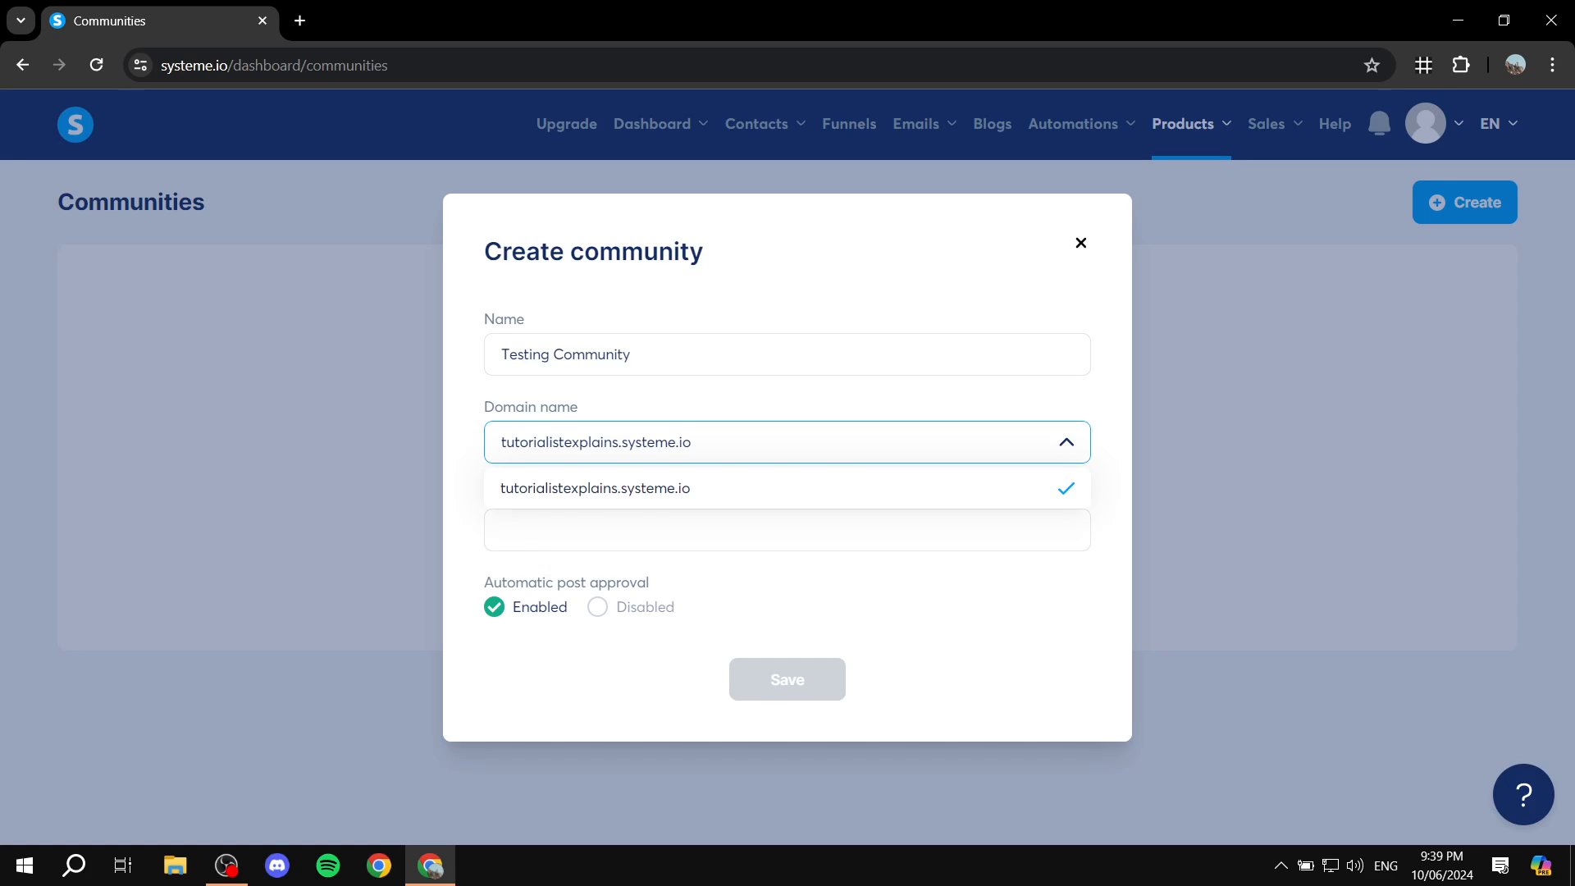
click(1066, 442)
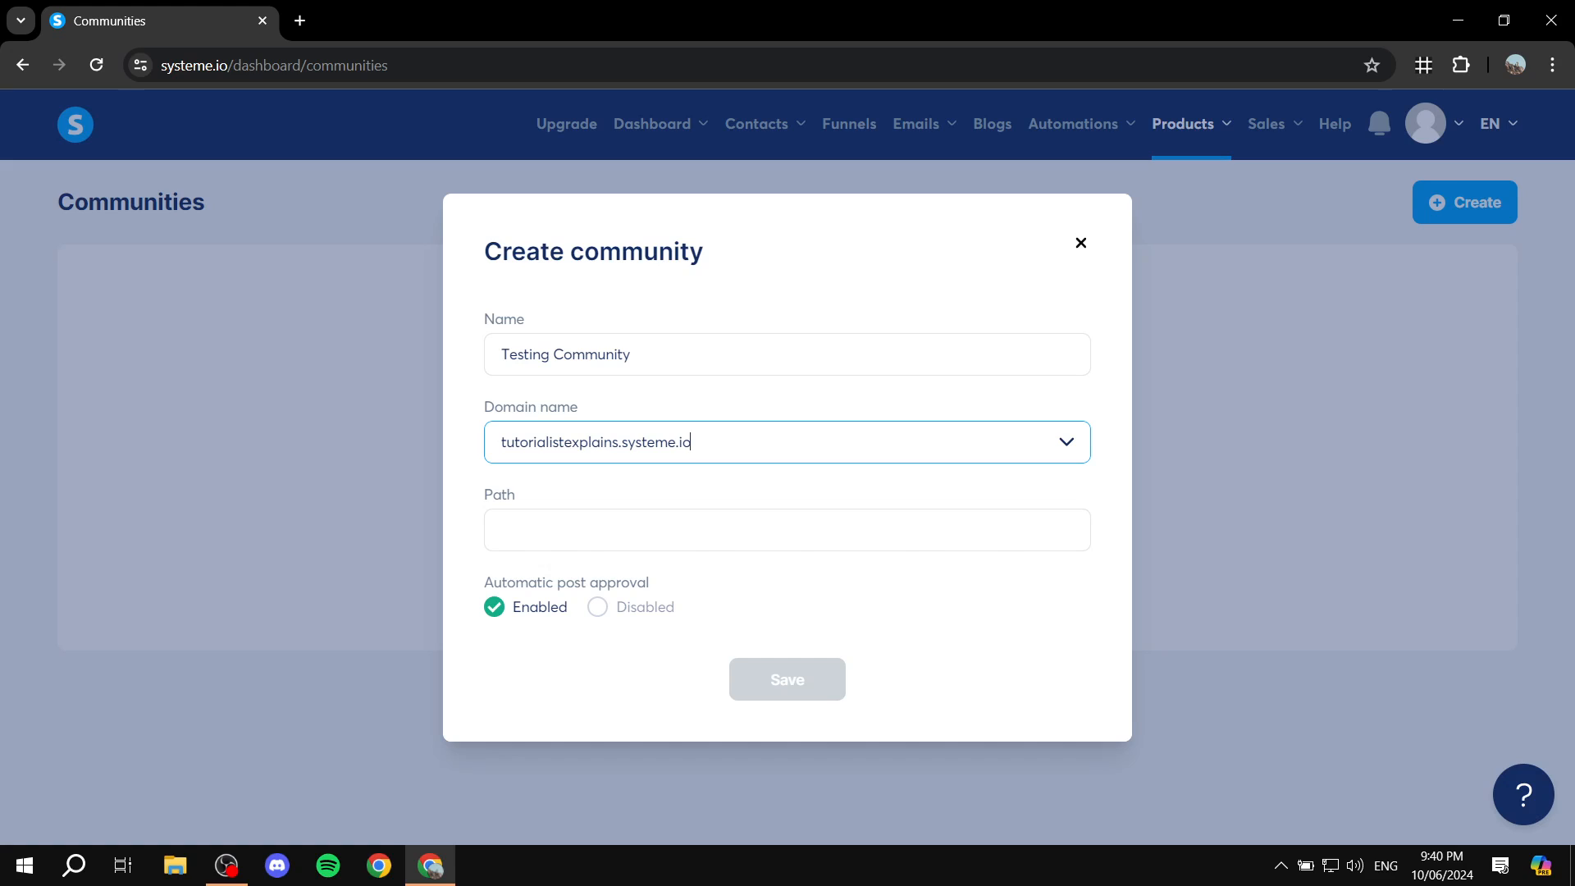
click(787, 442)
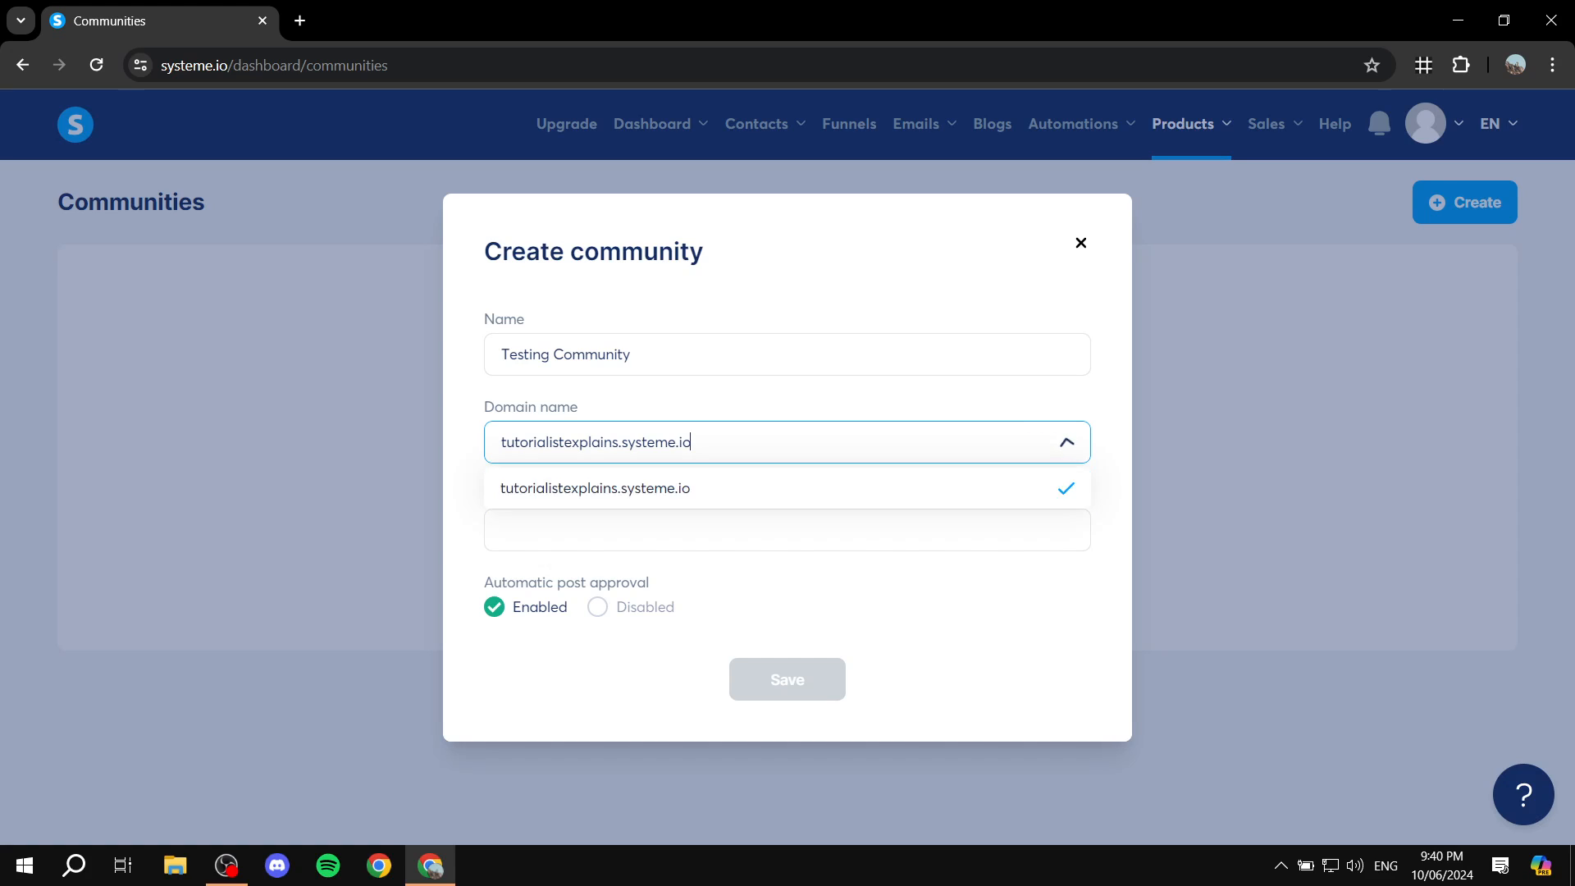
click(787, 488)
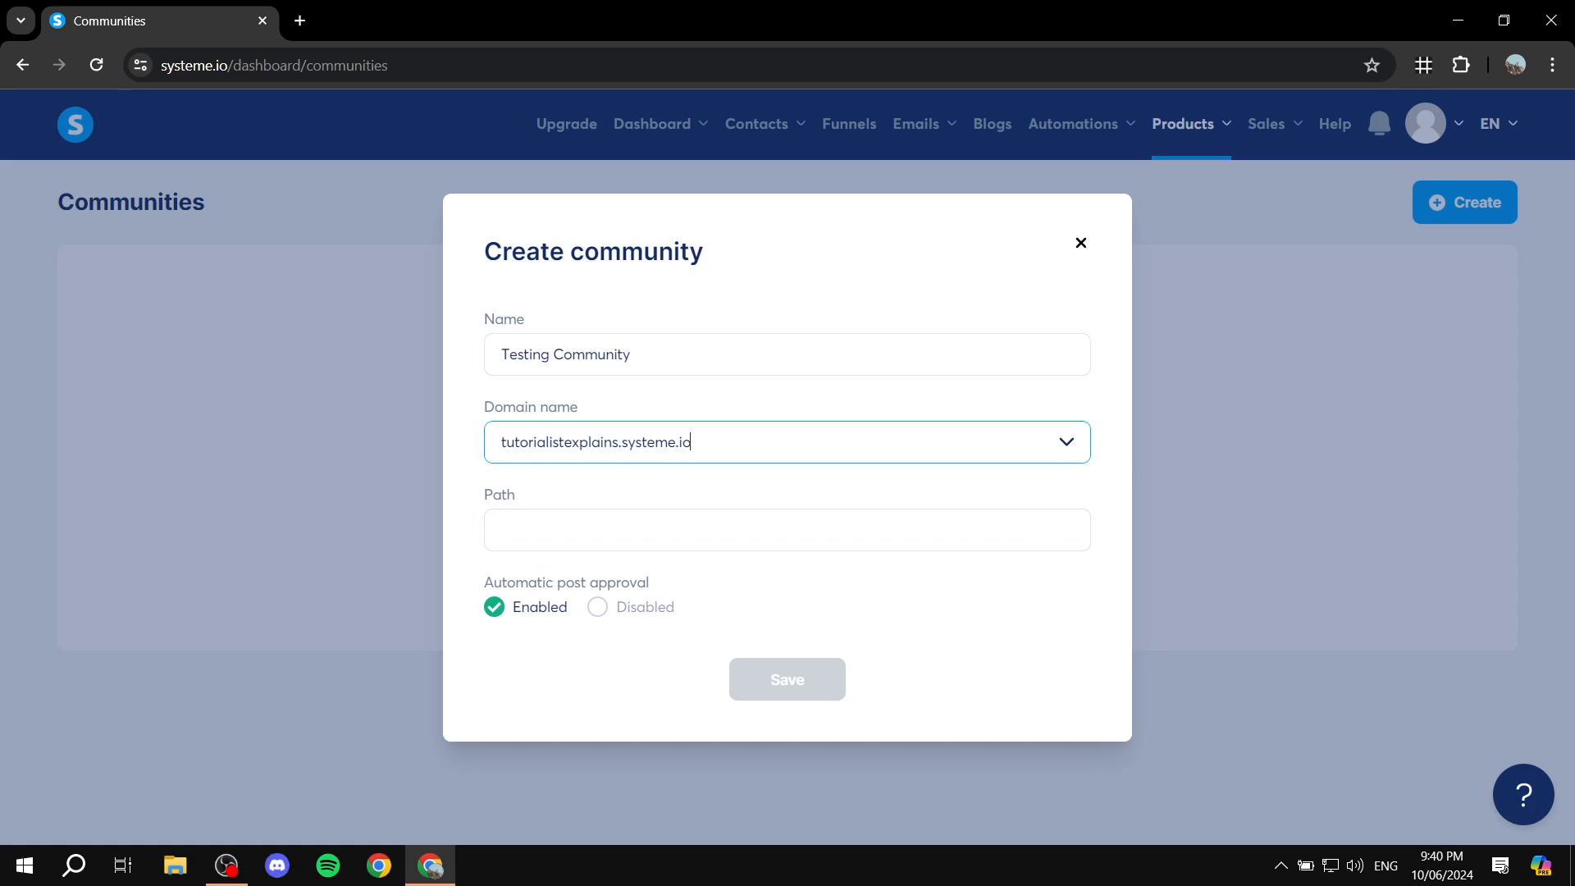
Step: Set the new community's path to testing-community
click(626, 530)
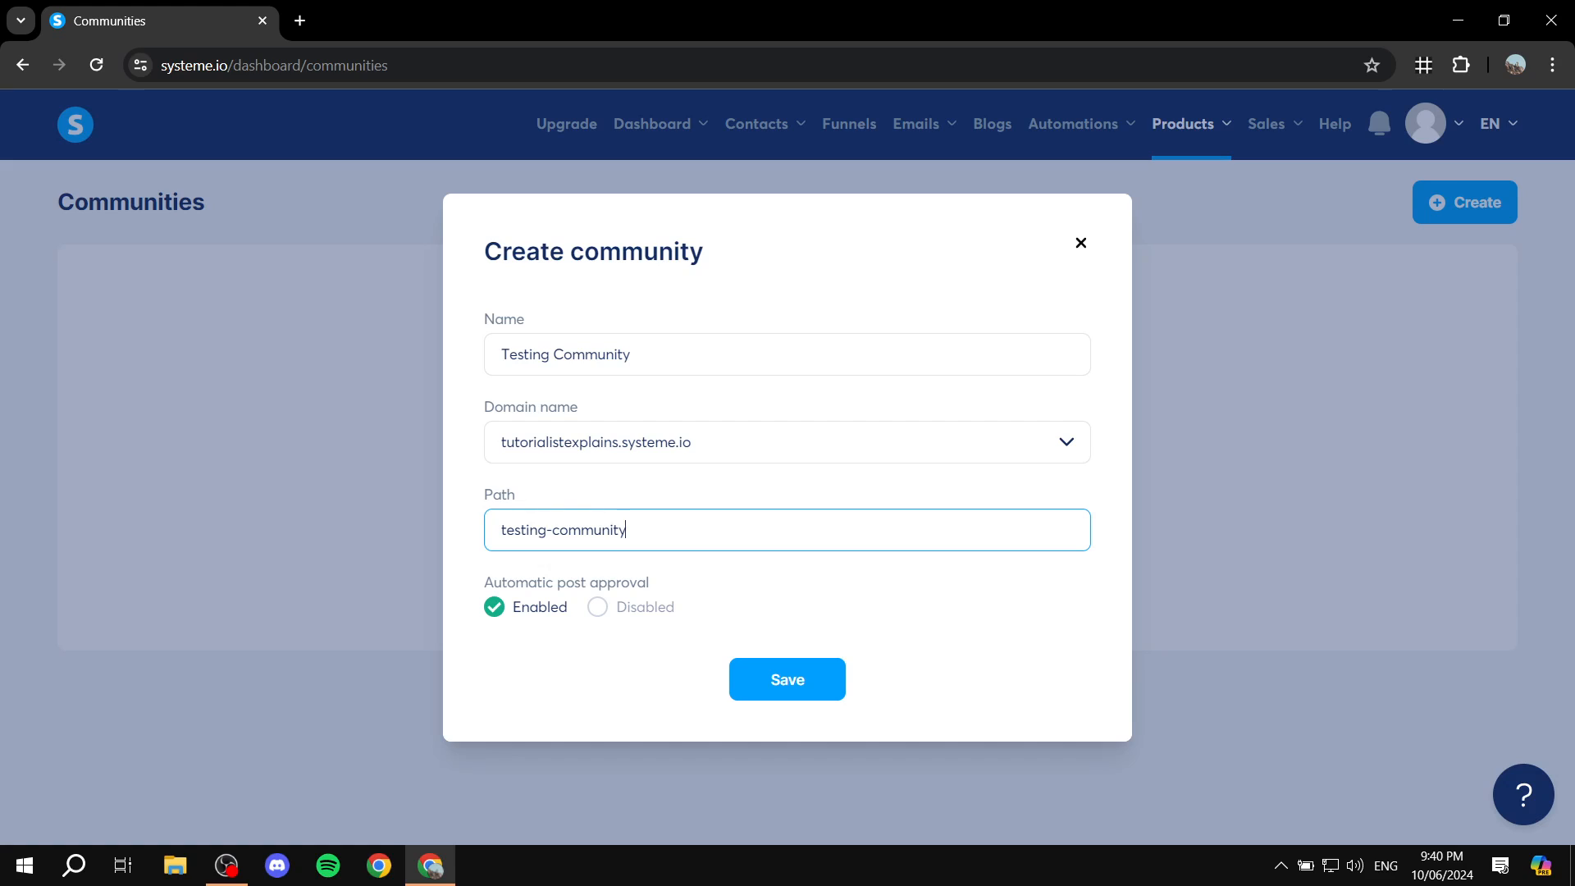
key(ctrl+Left)
key(shift+Home)
Step: Switch automatic post approval between Disabled and Enabled for the new community, and save the community
drag(483, 582, 648, 582)
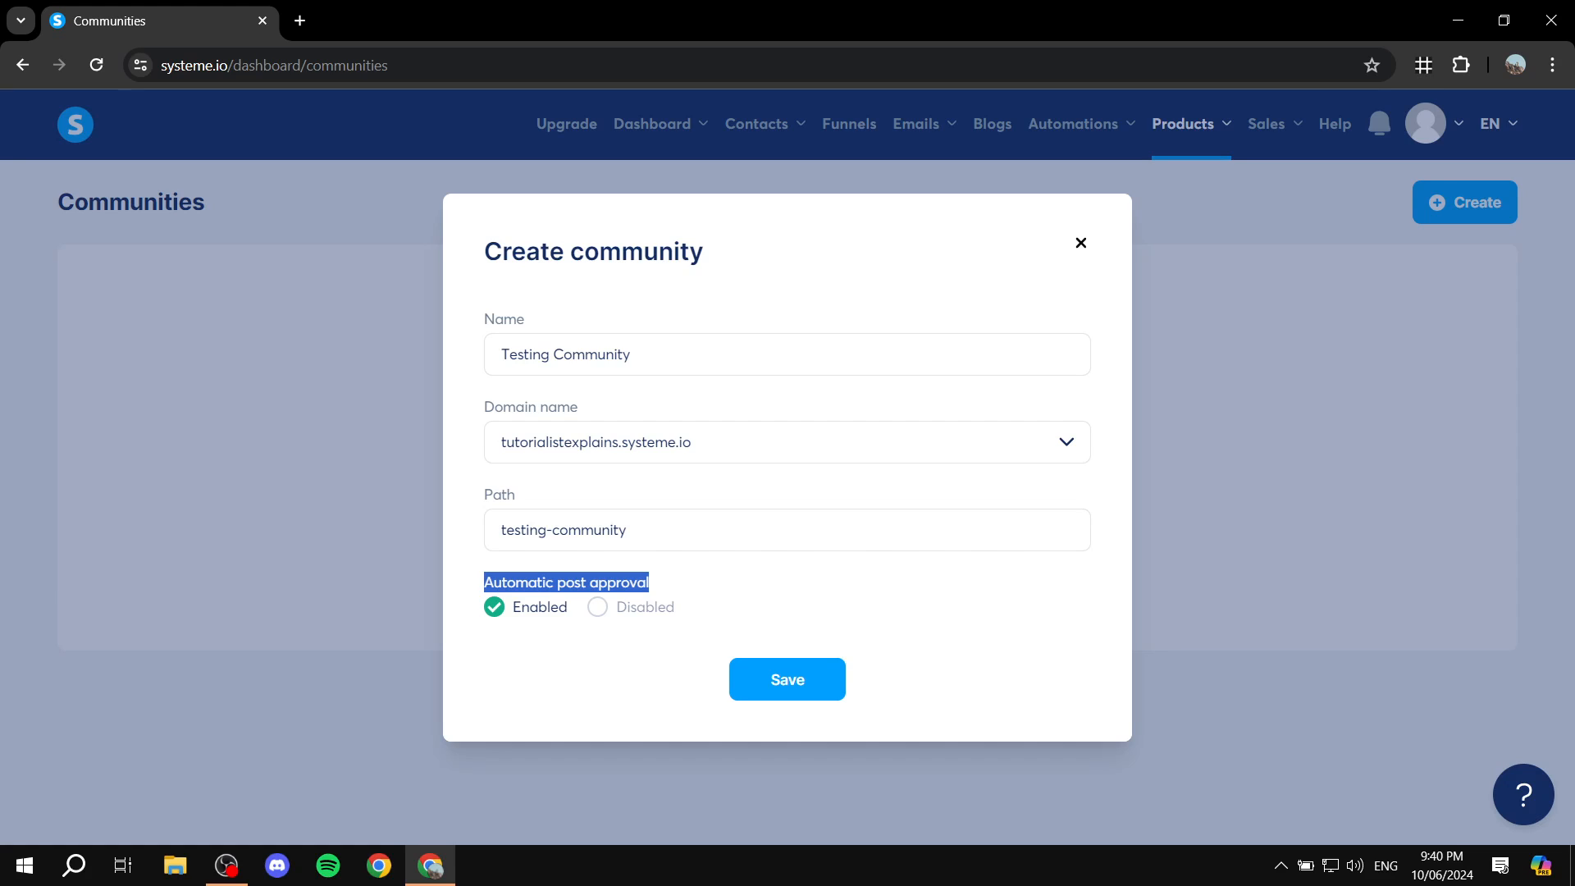
click(598, 607)
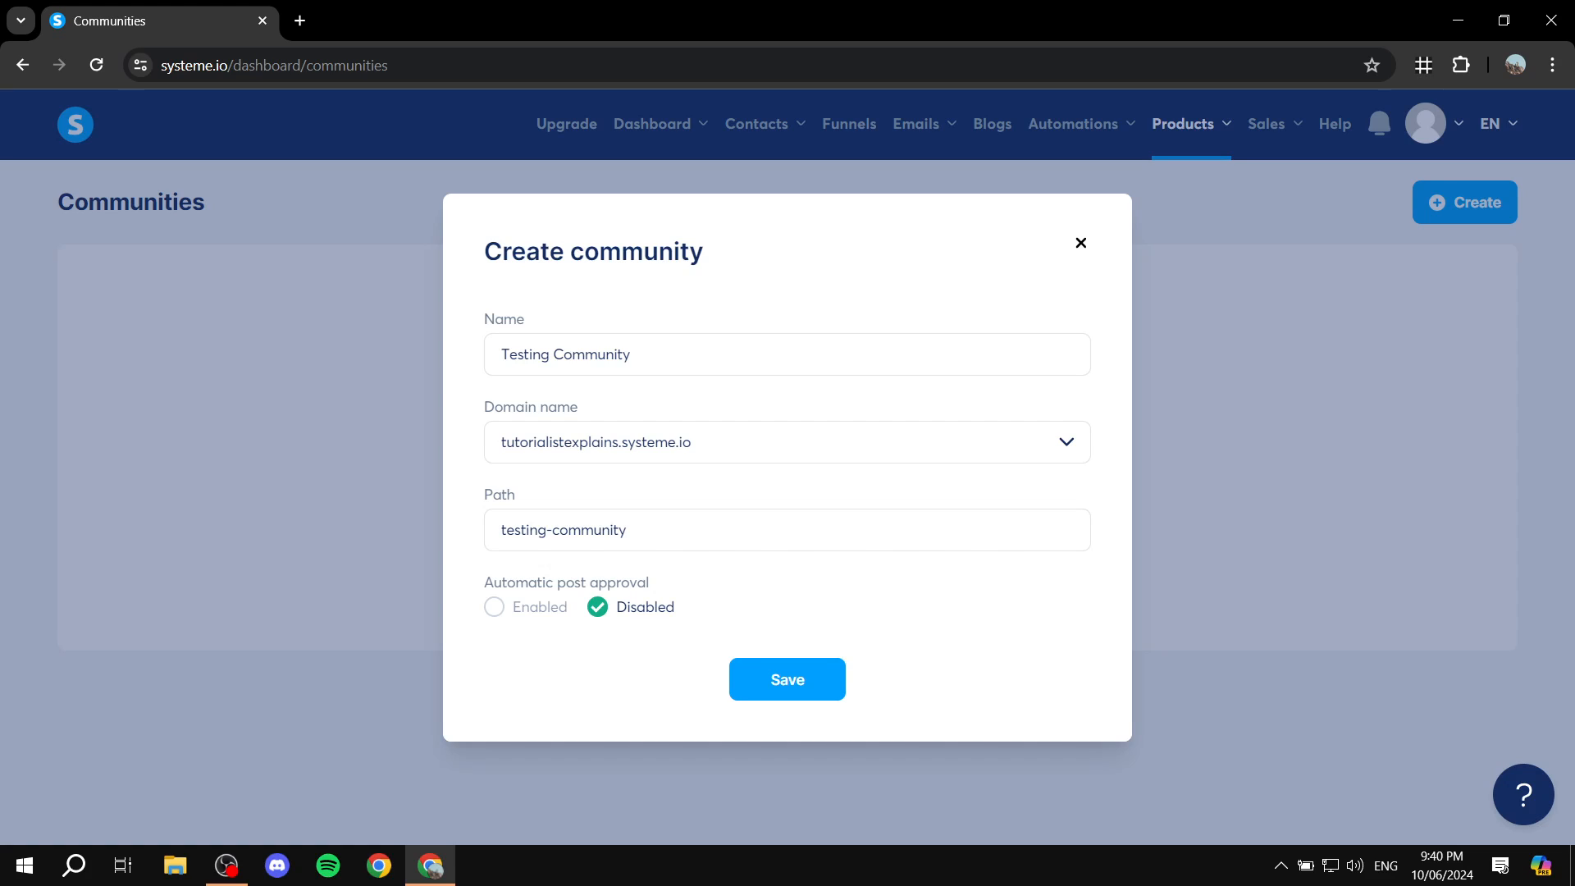
click(495, 607)
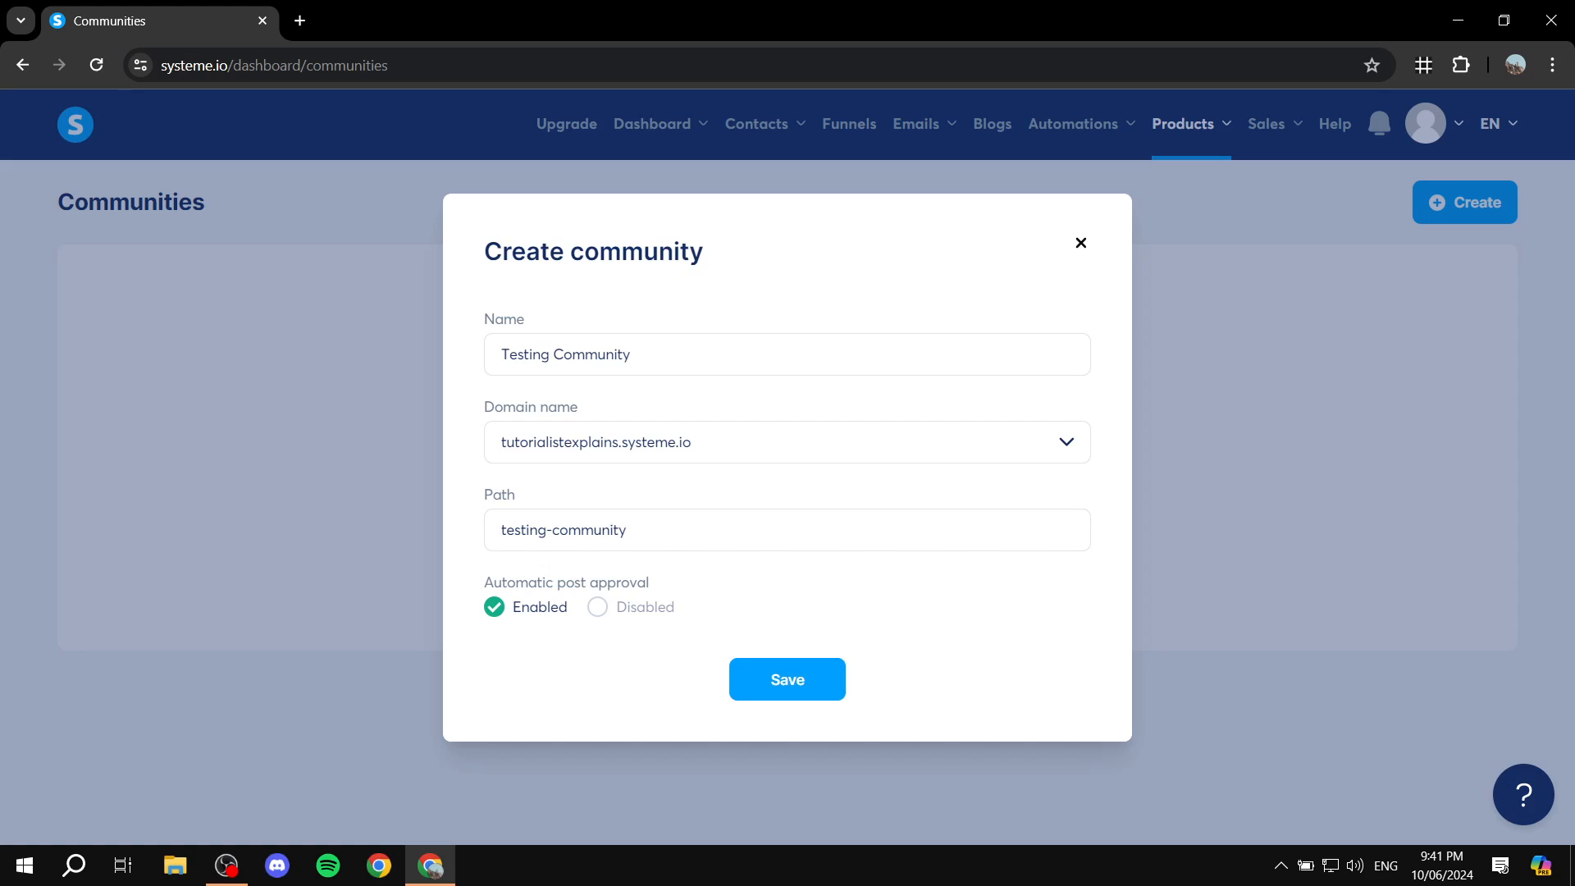
click(598, 607)
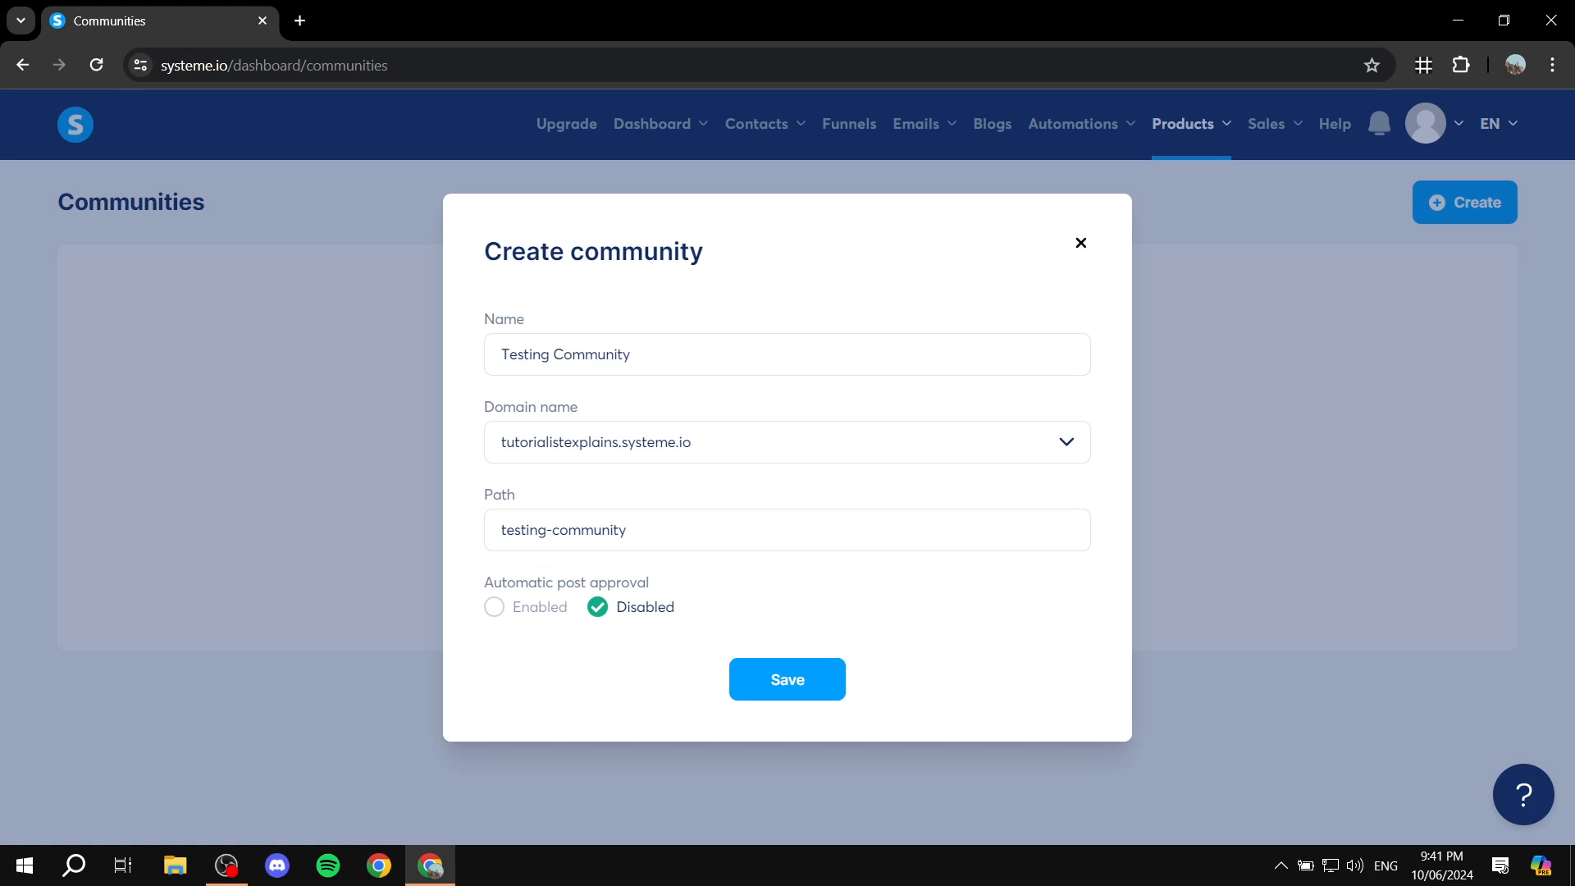
click(495, 607)
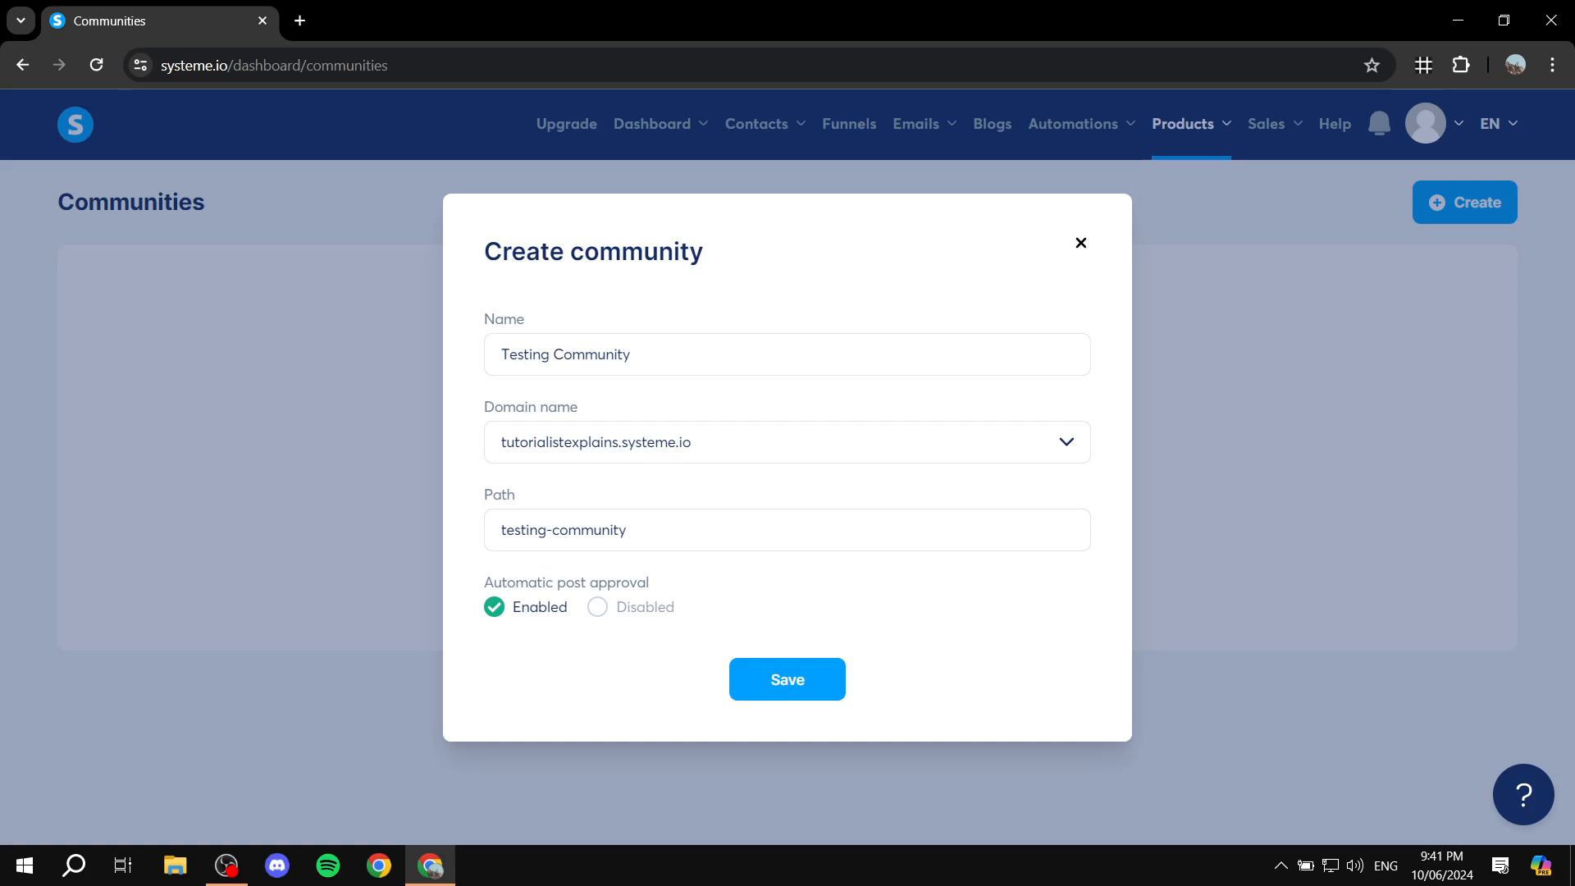
click(787, 679)
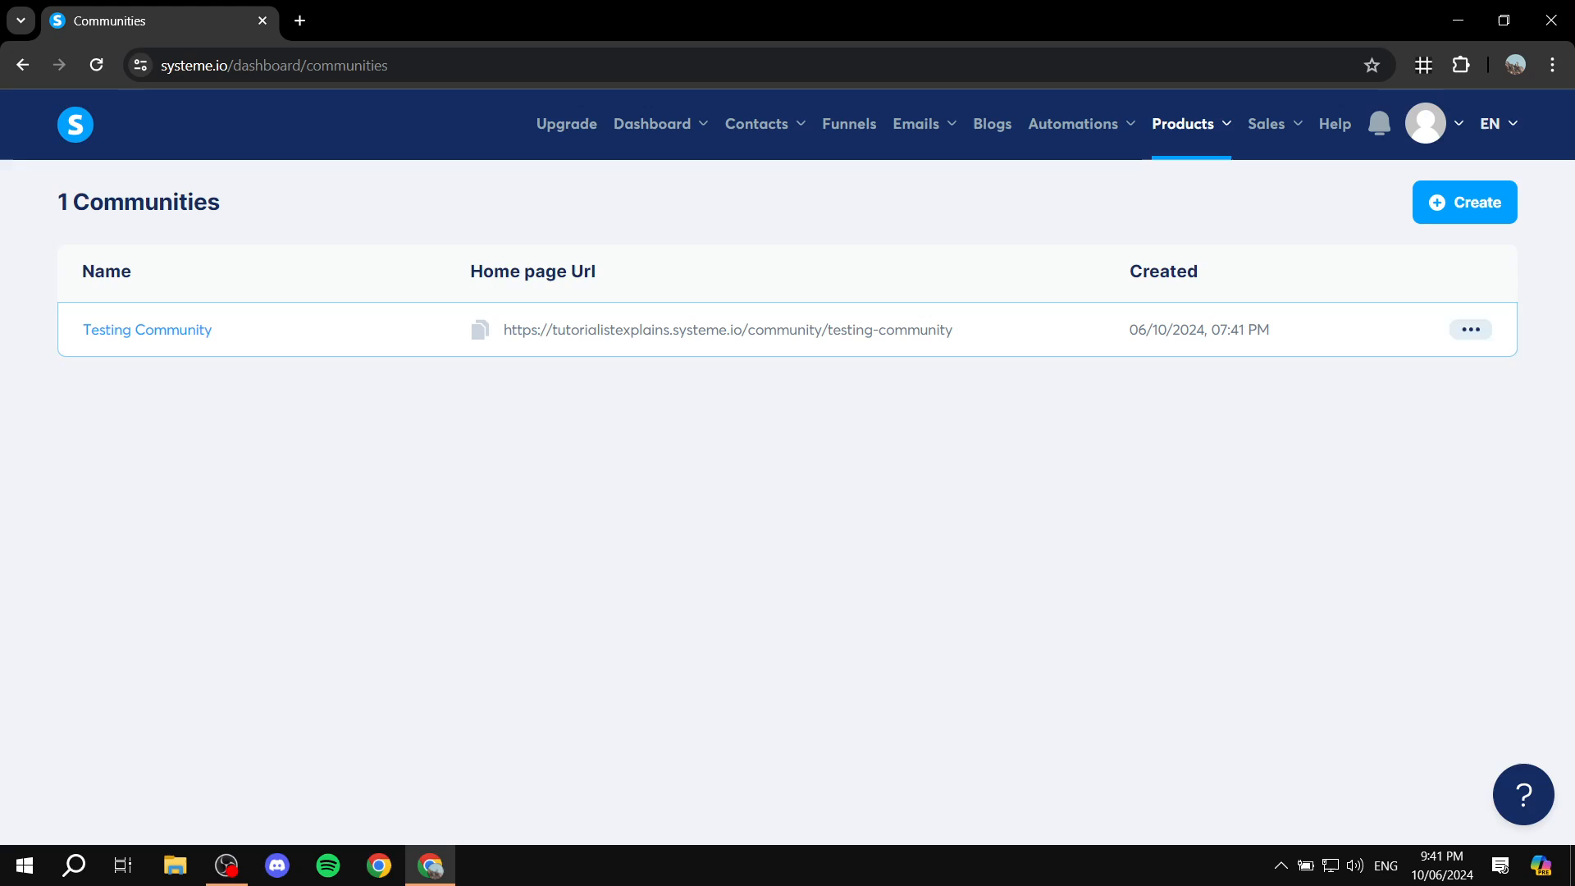
Step: Open Testing Community's home page and examine its members, community settings and pending posts
click(1469, 329)
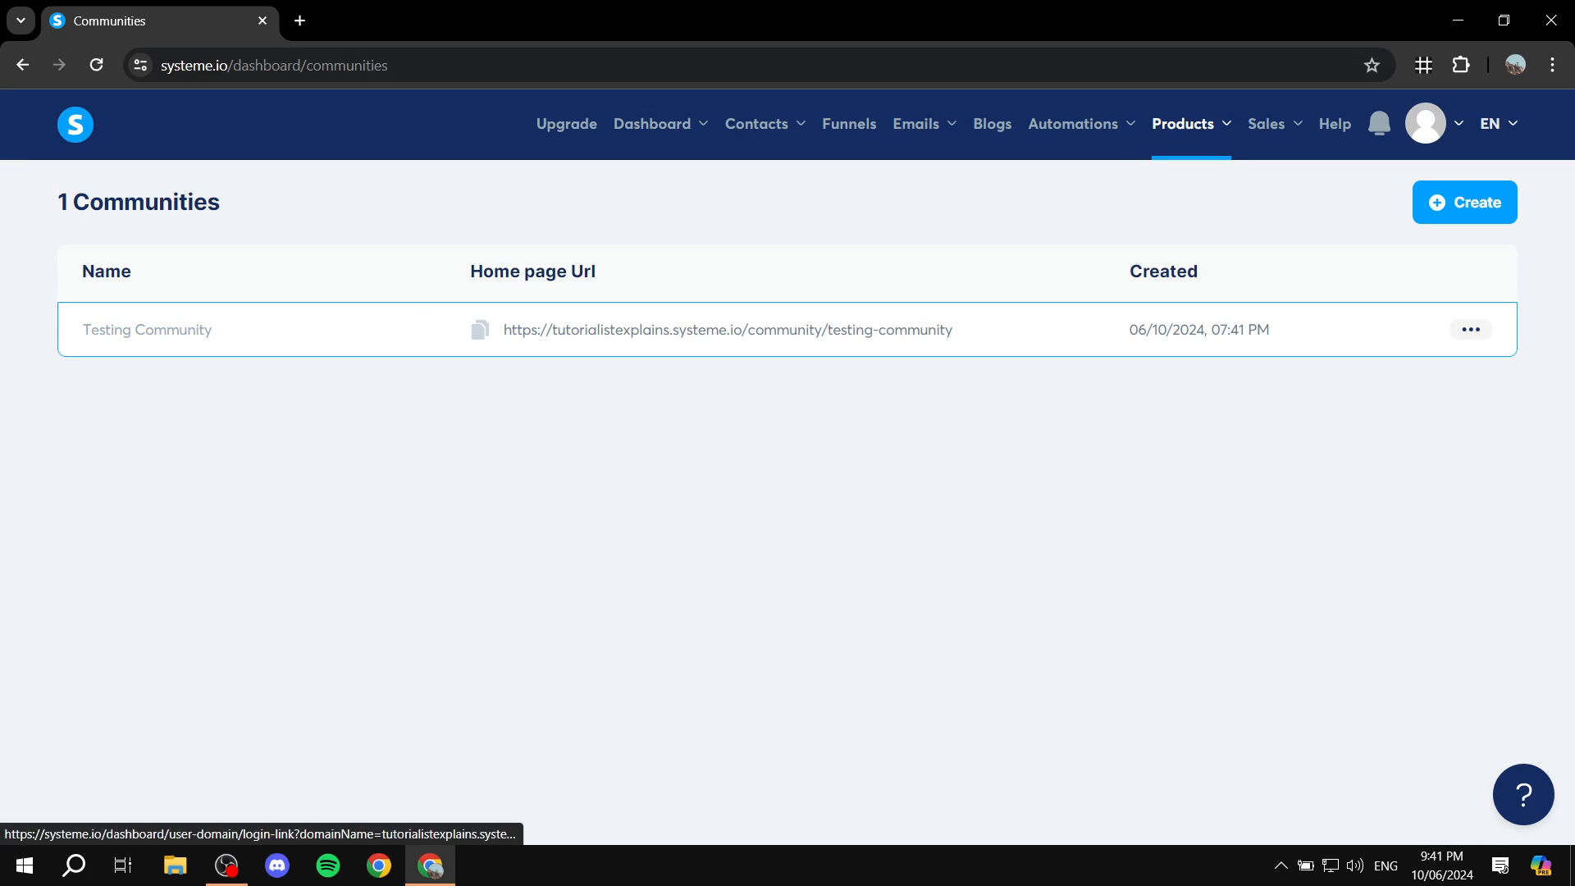
click(727, 330)
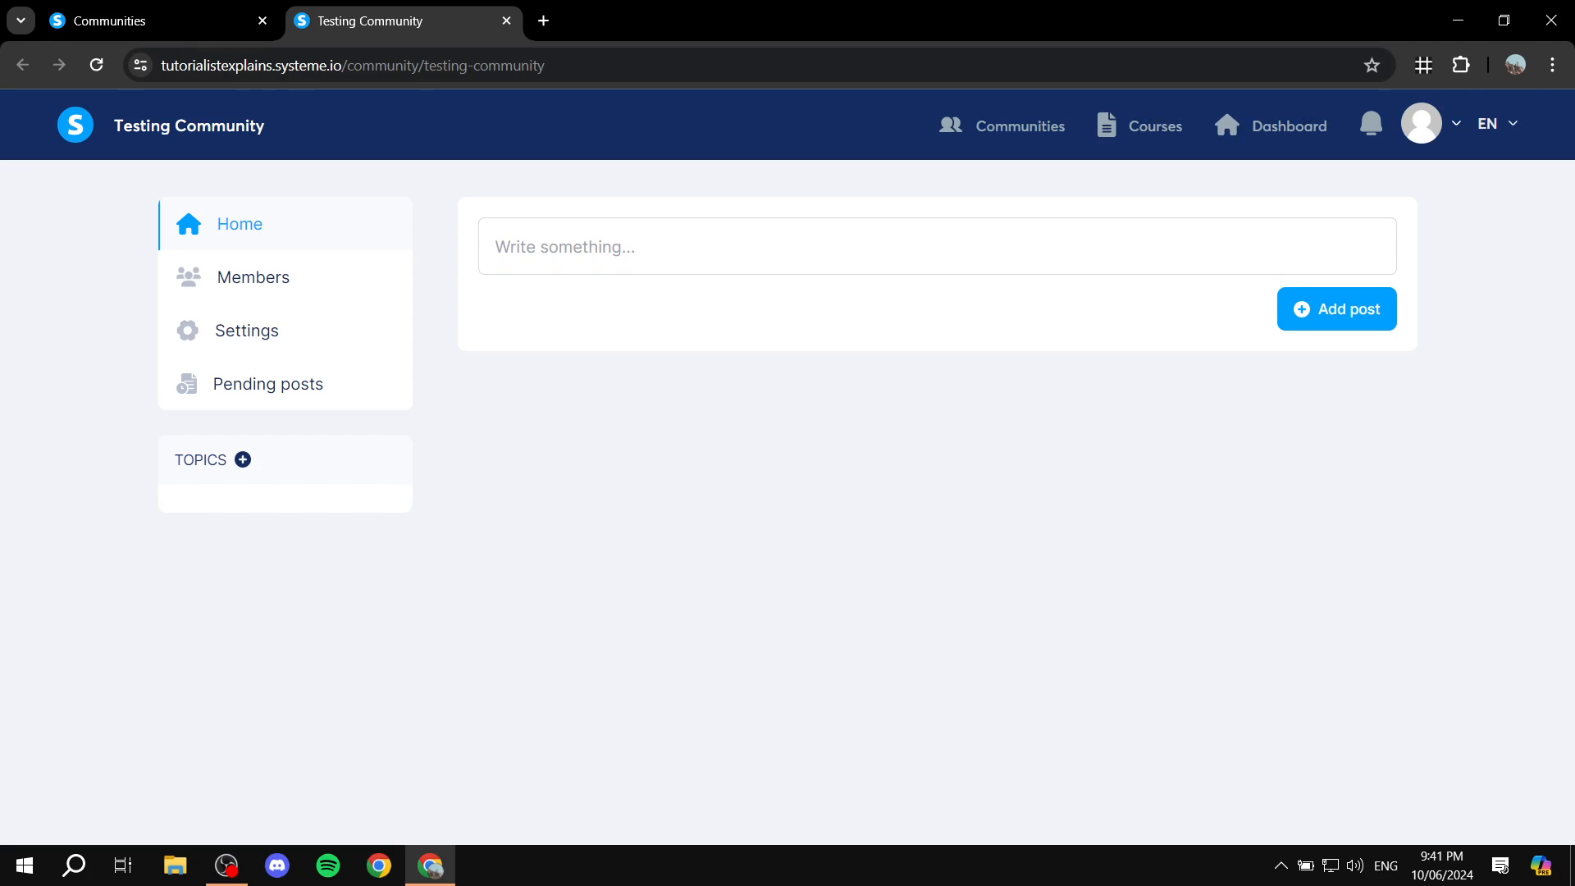
click(1370, 123)
click(246, 277)
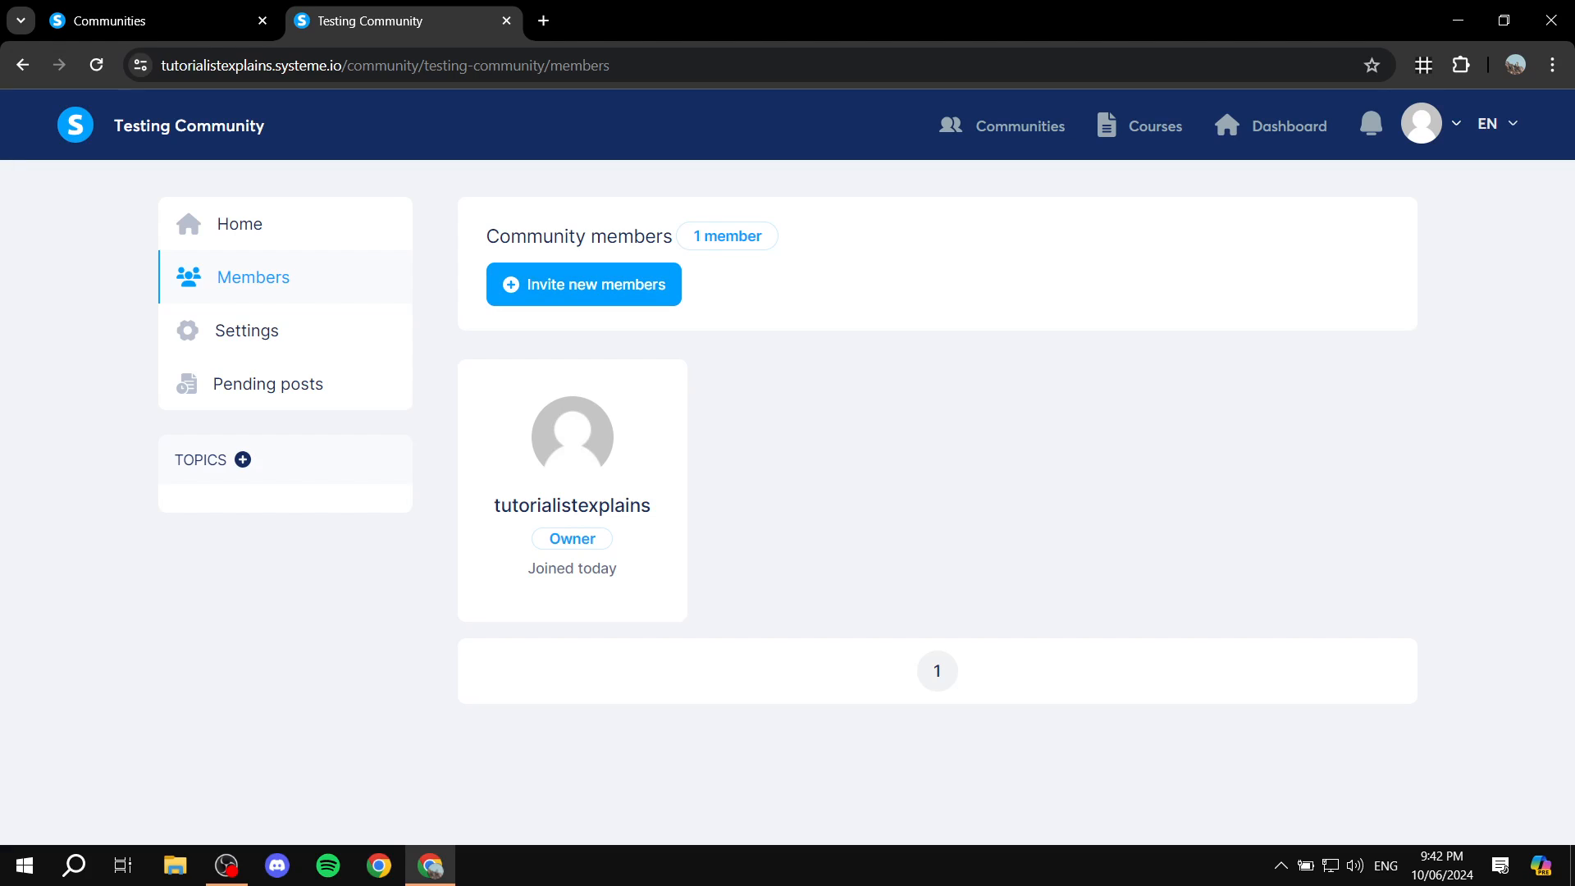
click(246, 330)
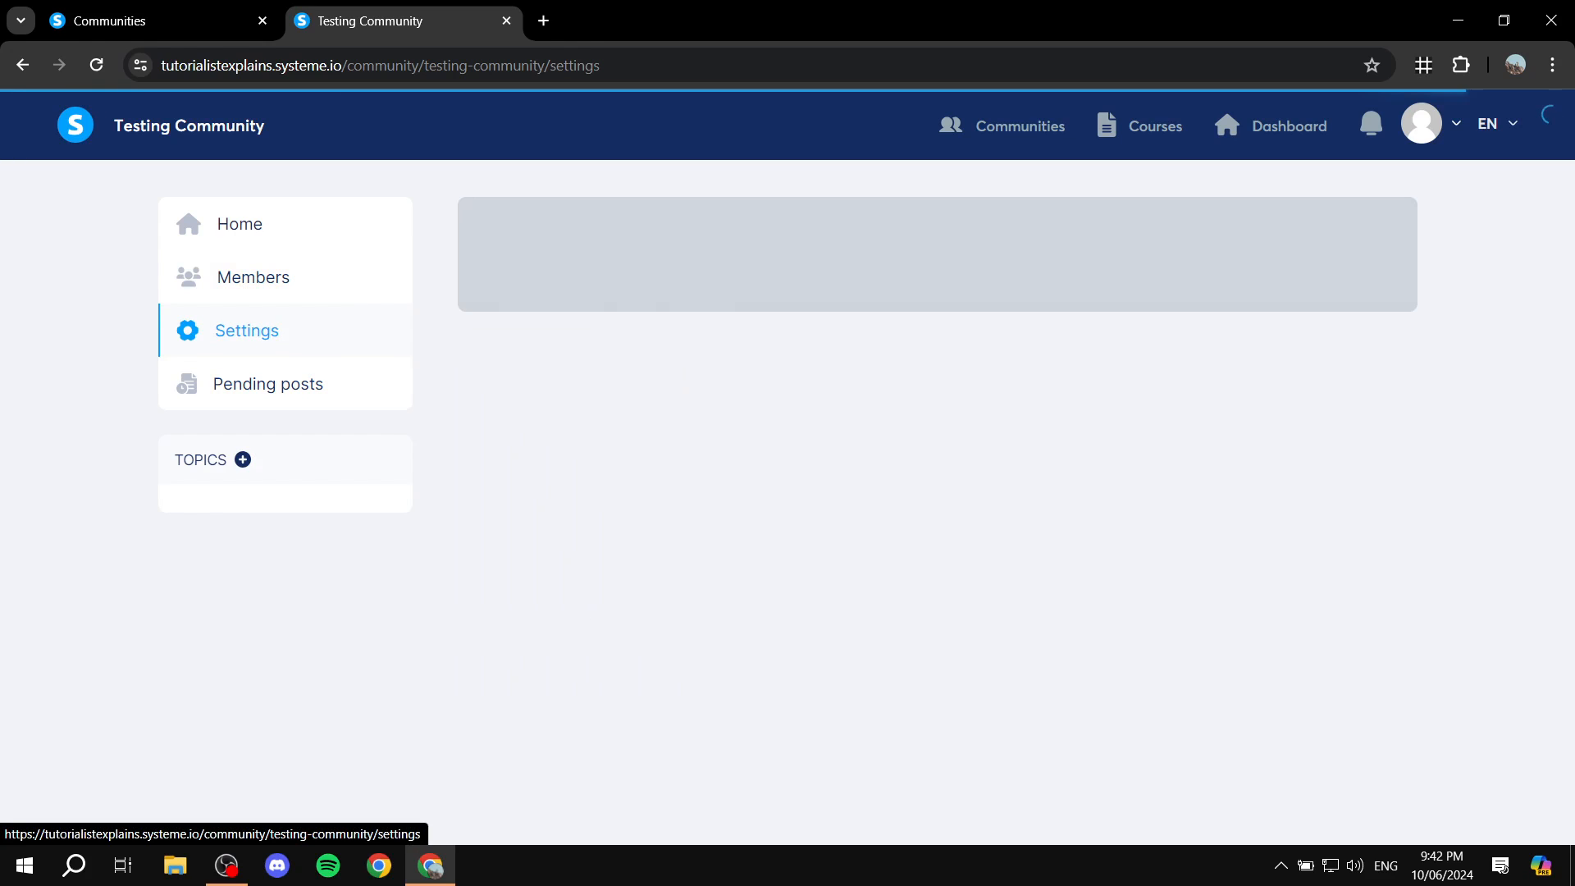
scroll(929, 459, down, 4)
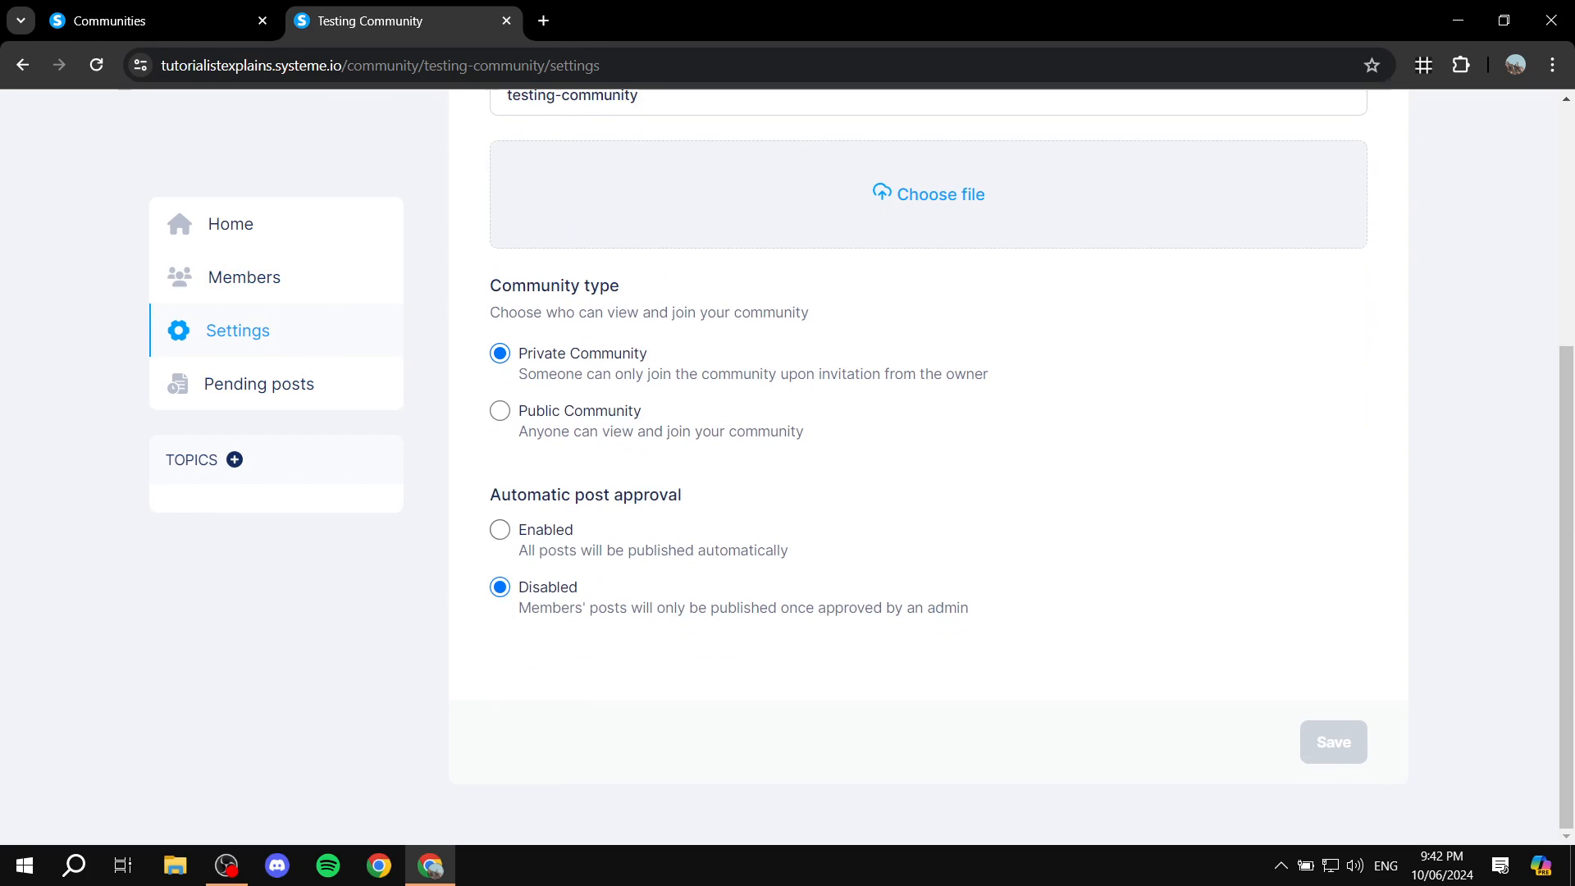
scroll(929, 459, up, 4)
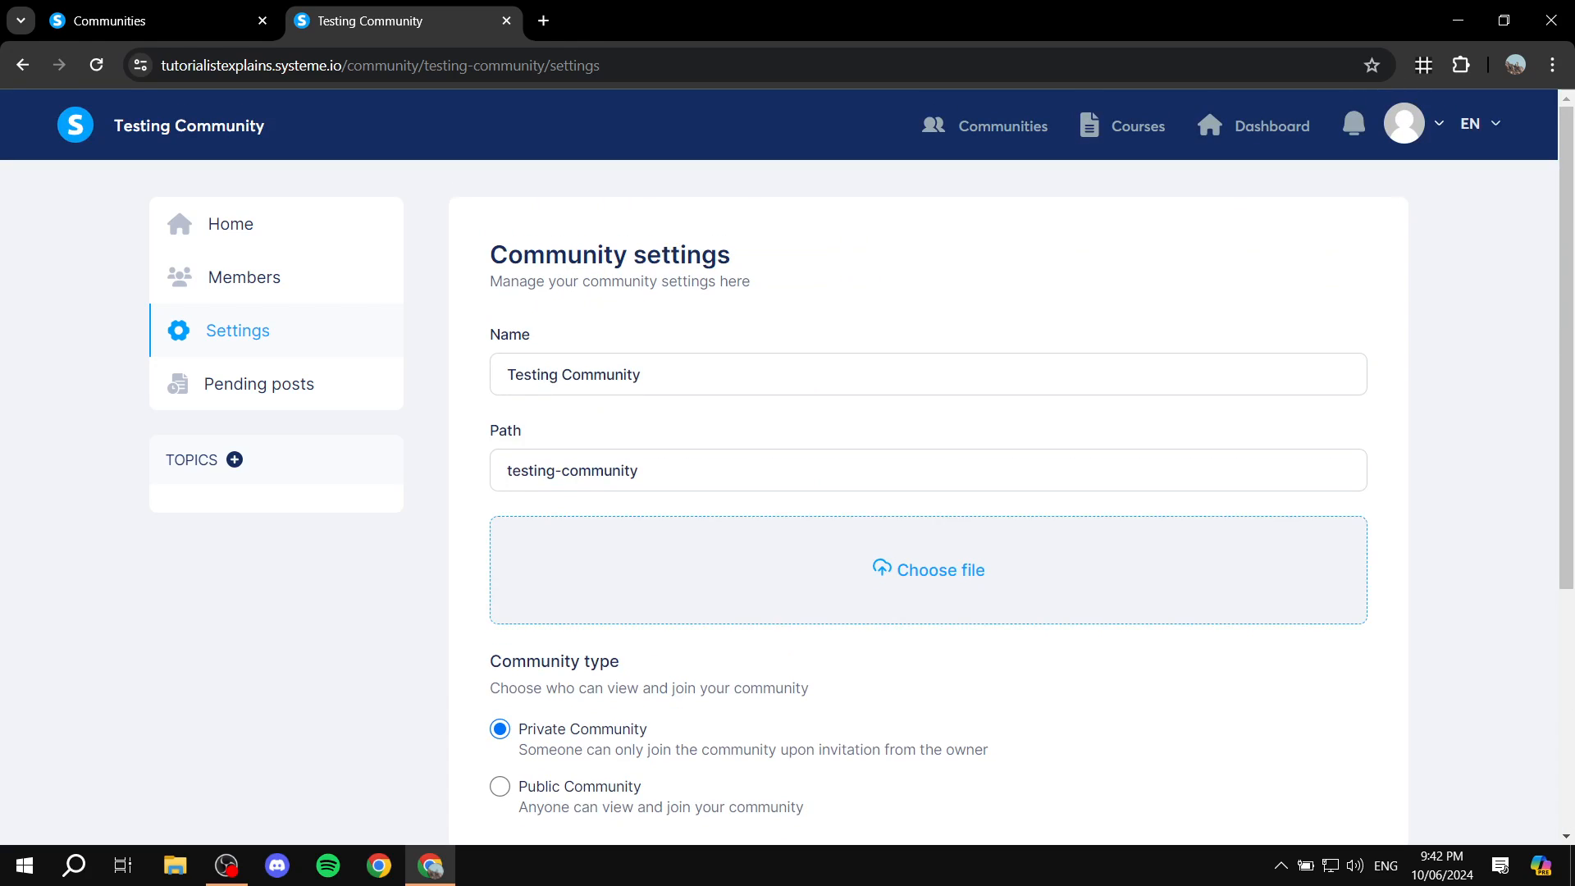
scroll(928, 459, down, 1)
scroll(259, 384, up, 1)
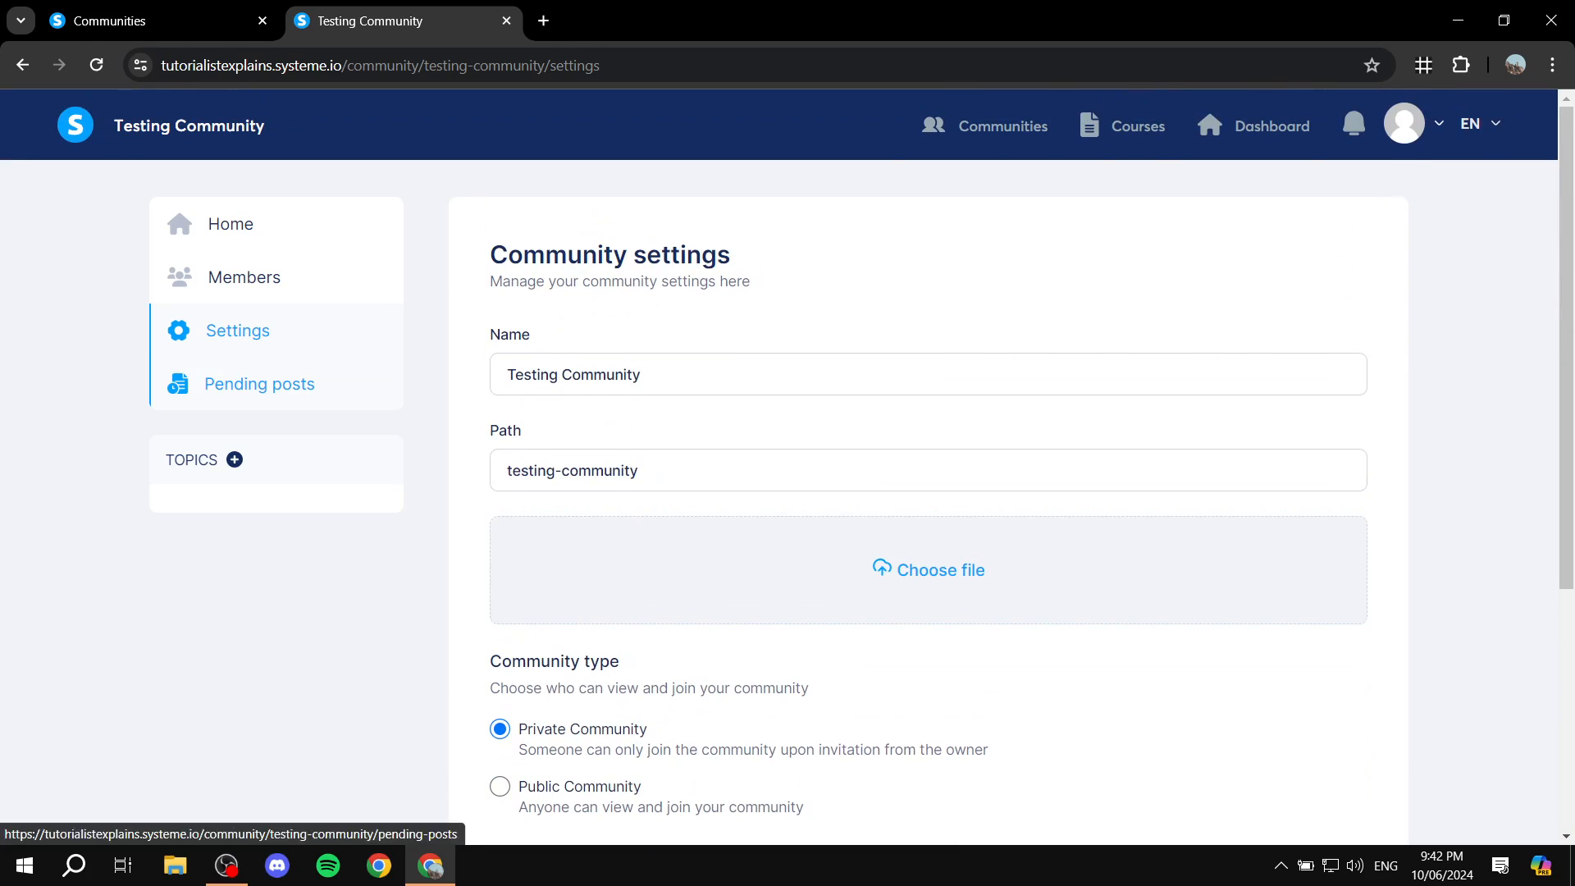
click(259, 384)
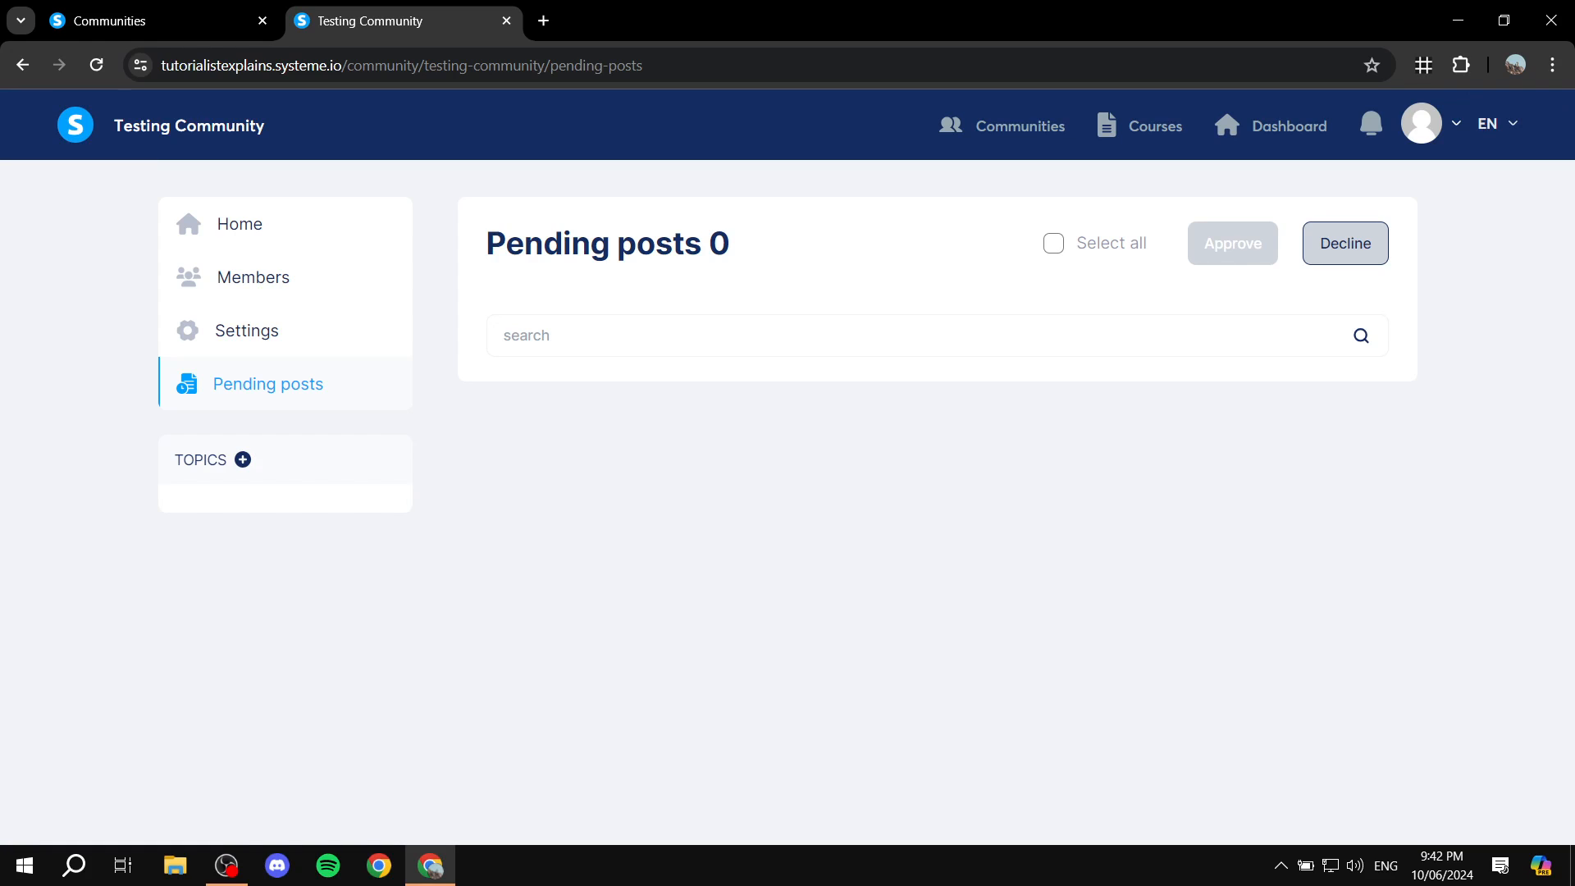
Step: Enable automatic post approval in Testing Community's settings and save the change
click(238, 330)
scroll(238, 331, down, 5)
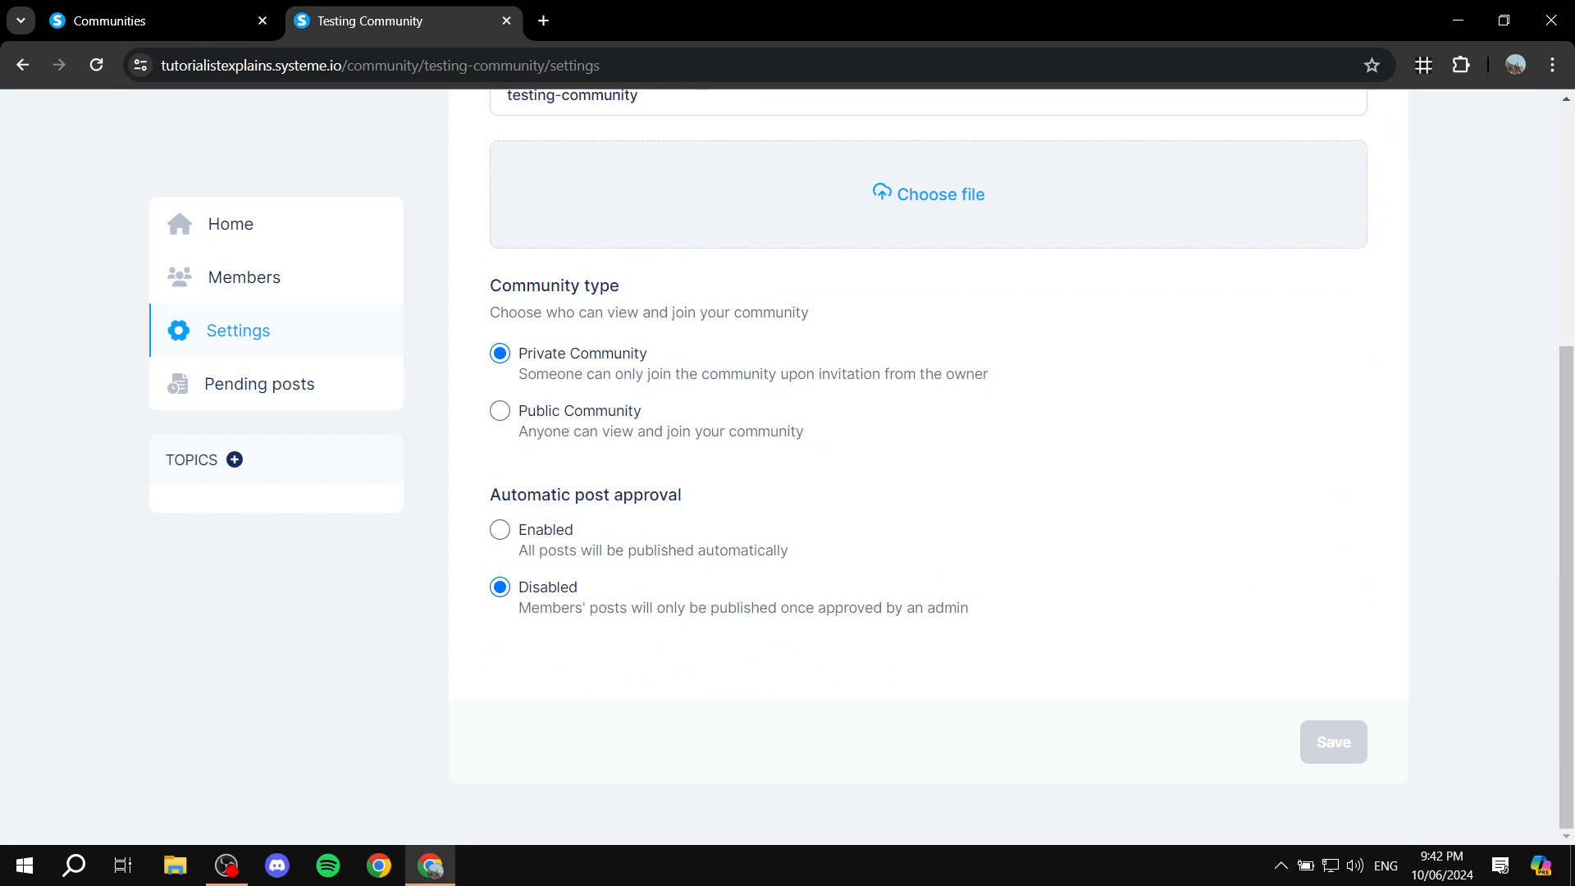
drag(491, 495, 683, 495)
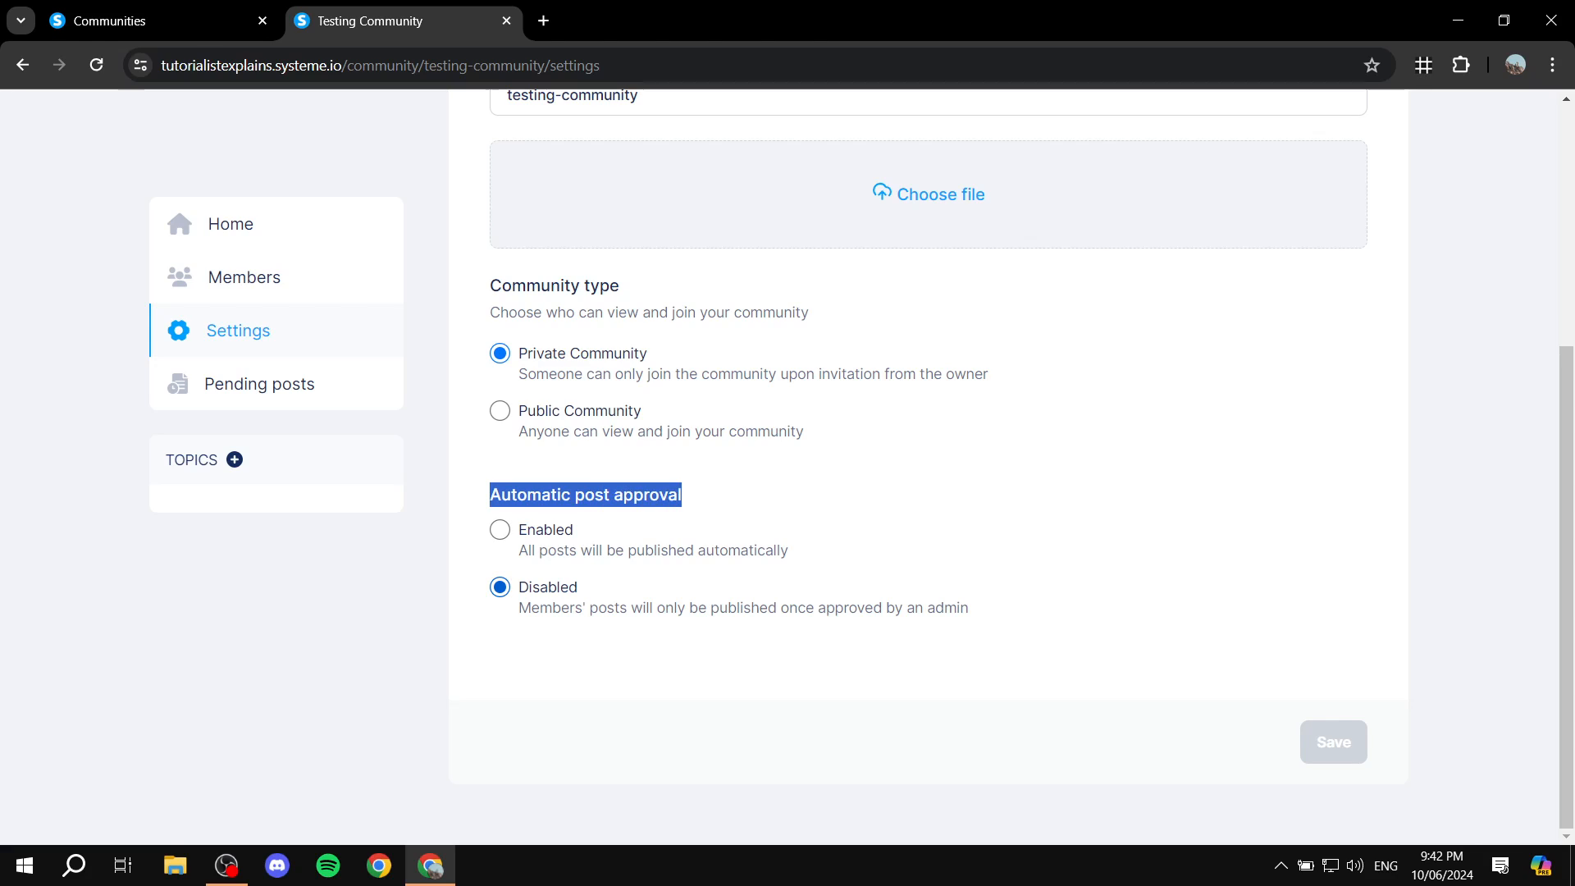
click(499, 529)
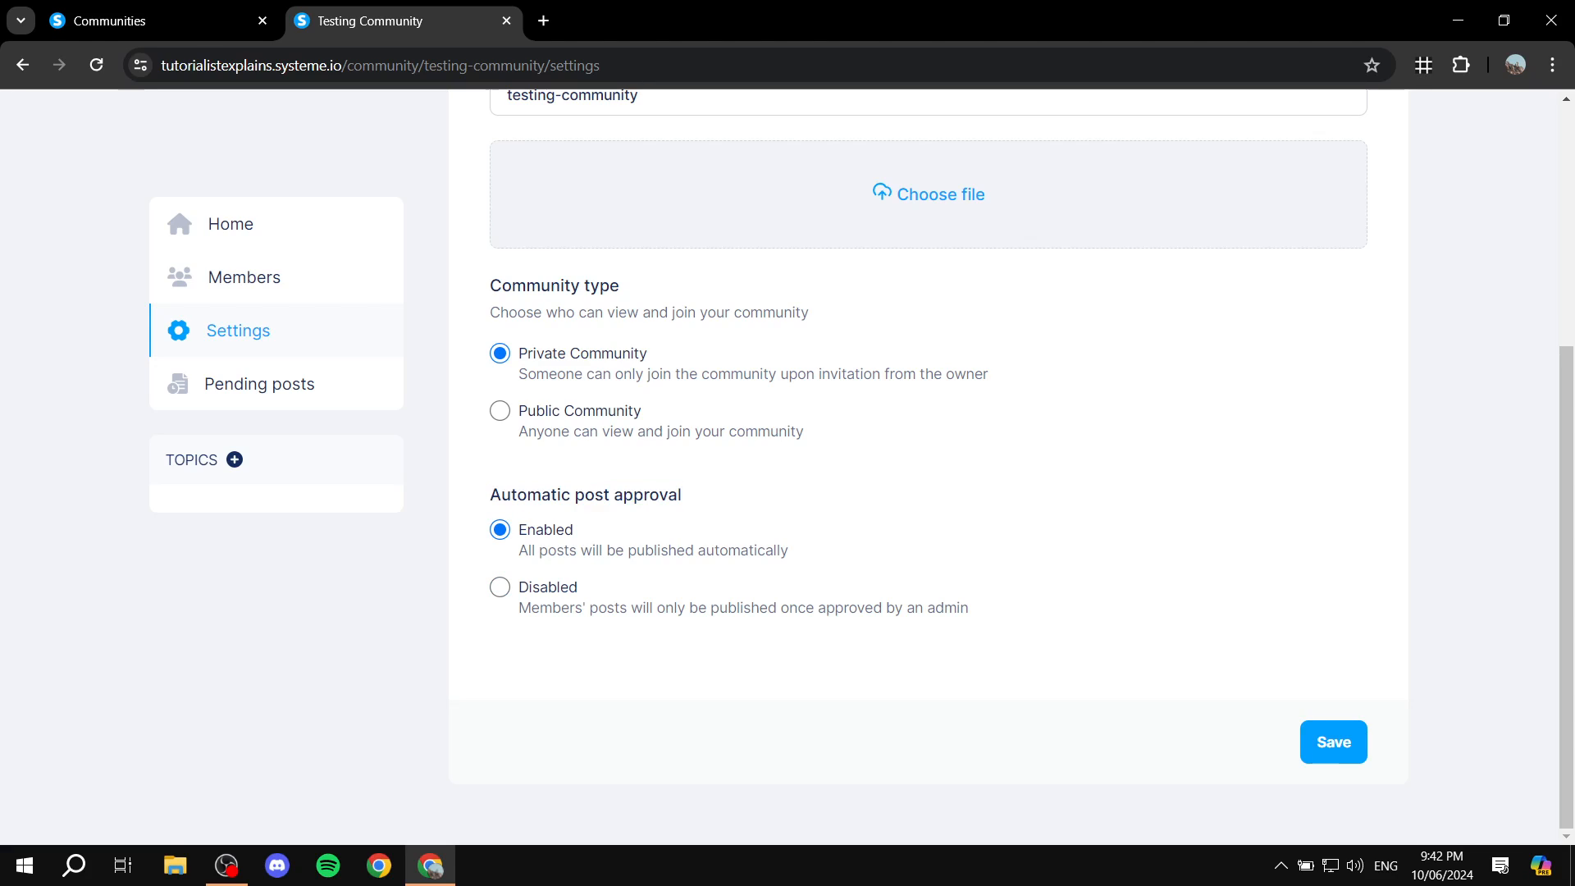
click(1333, 742)
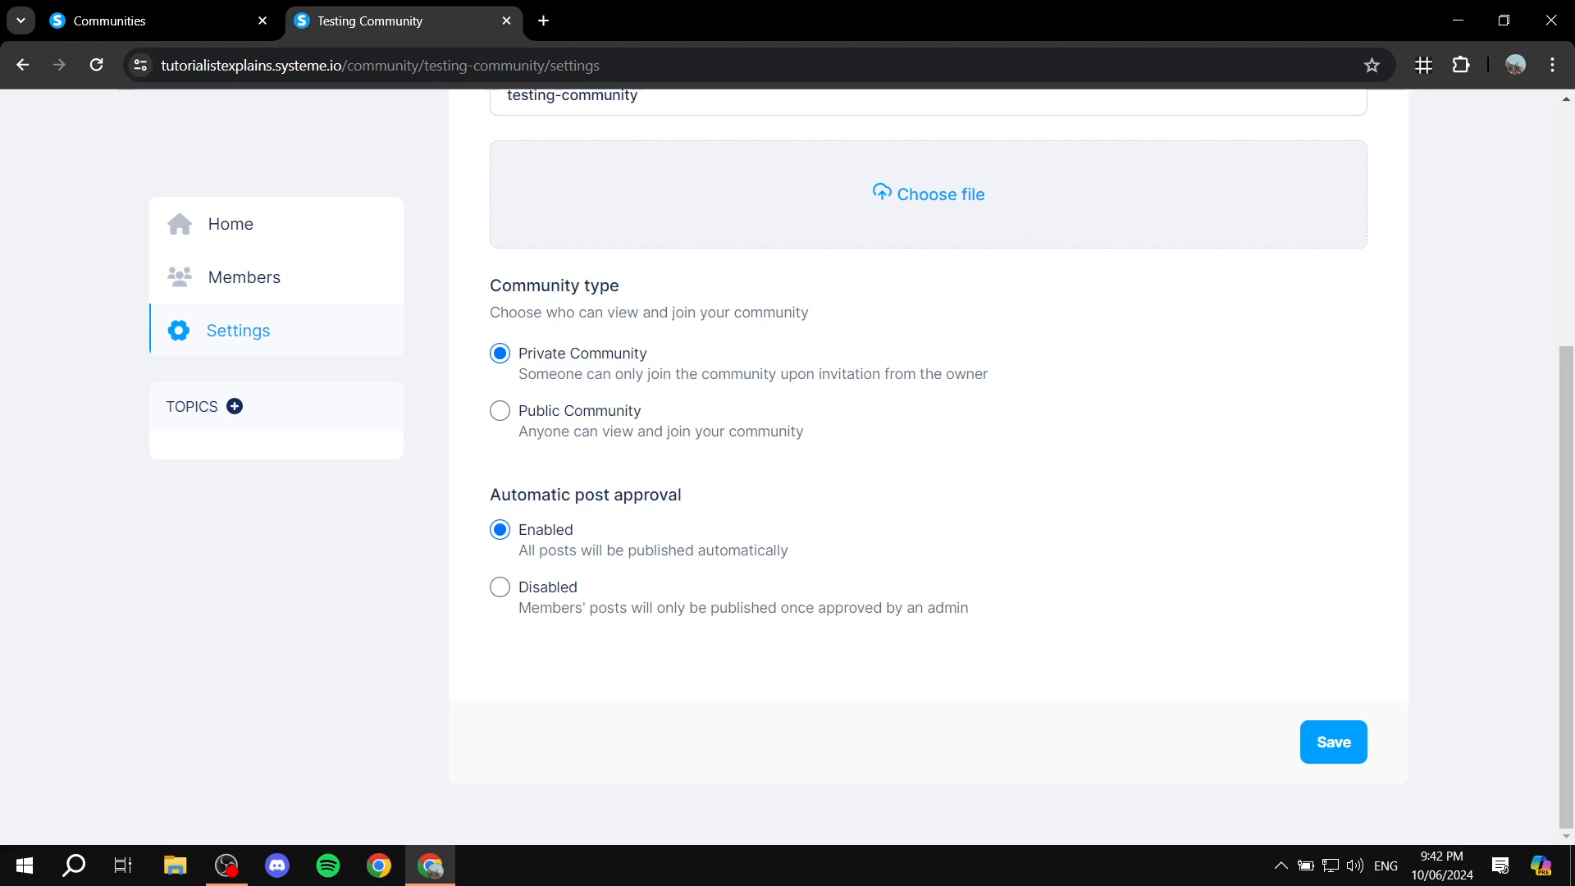
Step: Upload Green.png as the community's image in the community settings, using the default crop
click(231, 224)
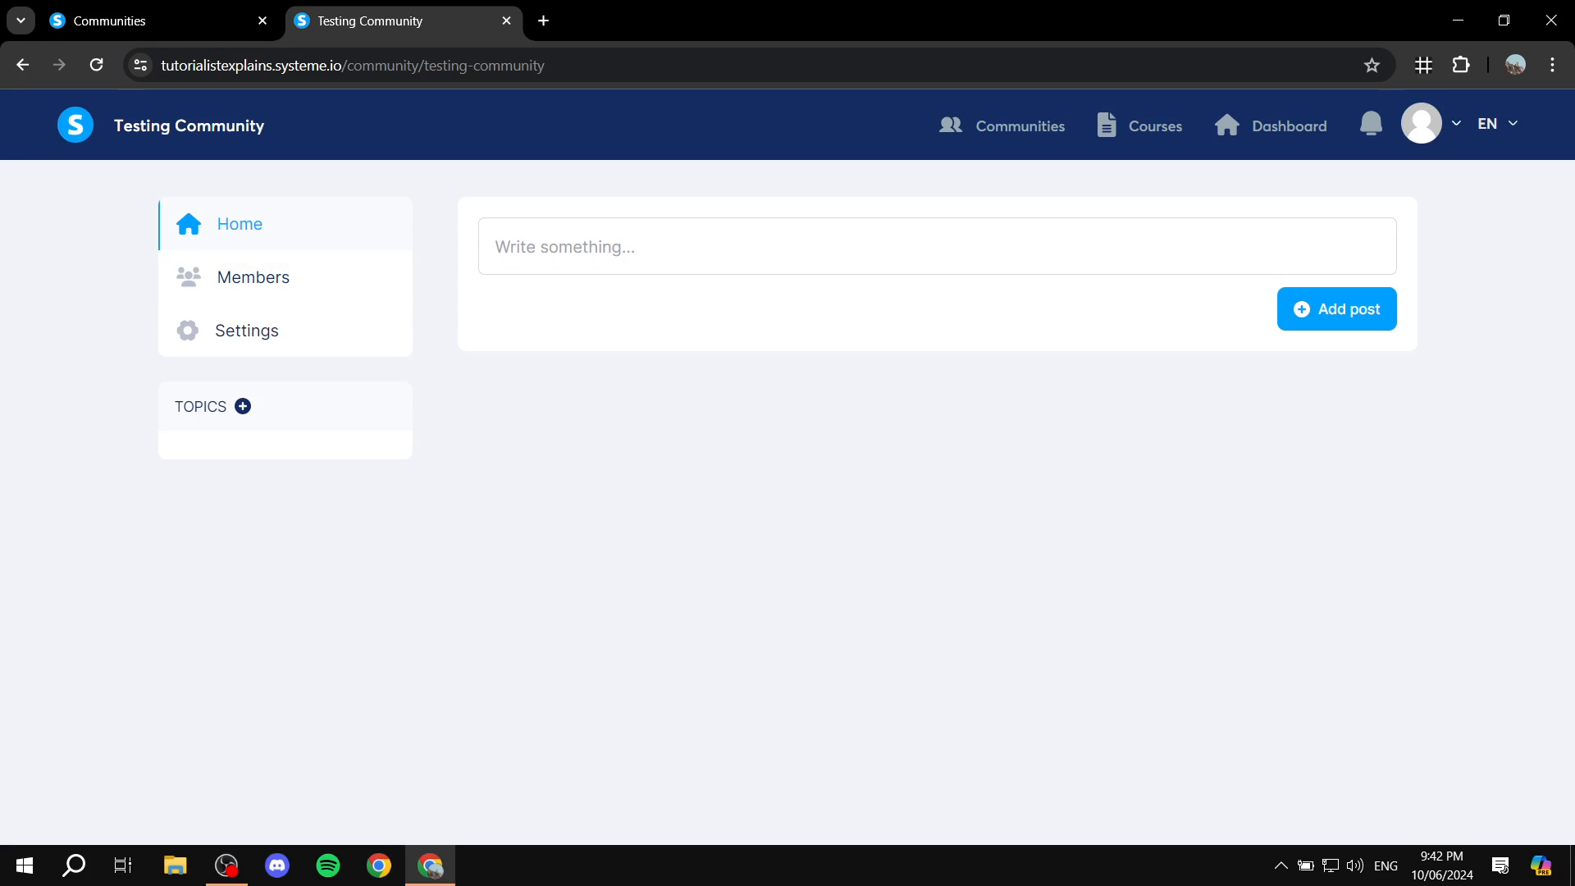
click(254, 277)
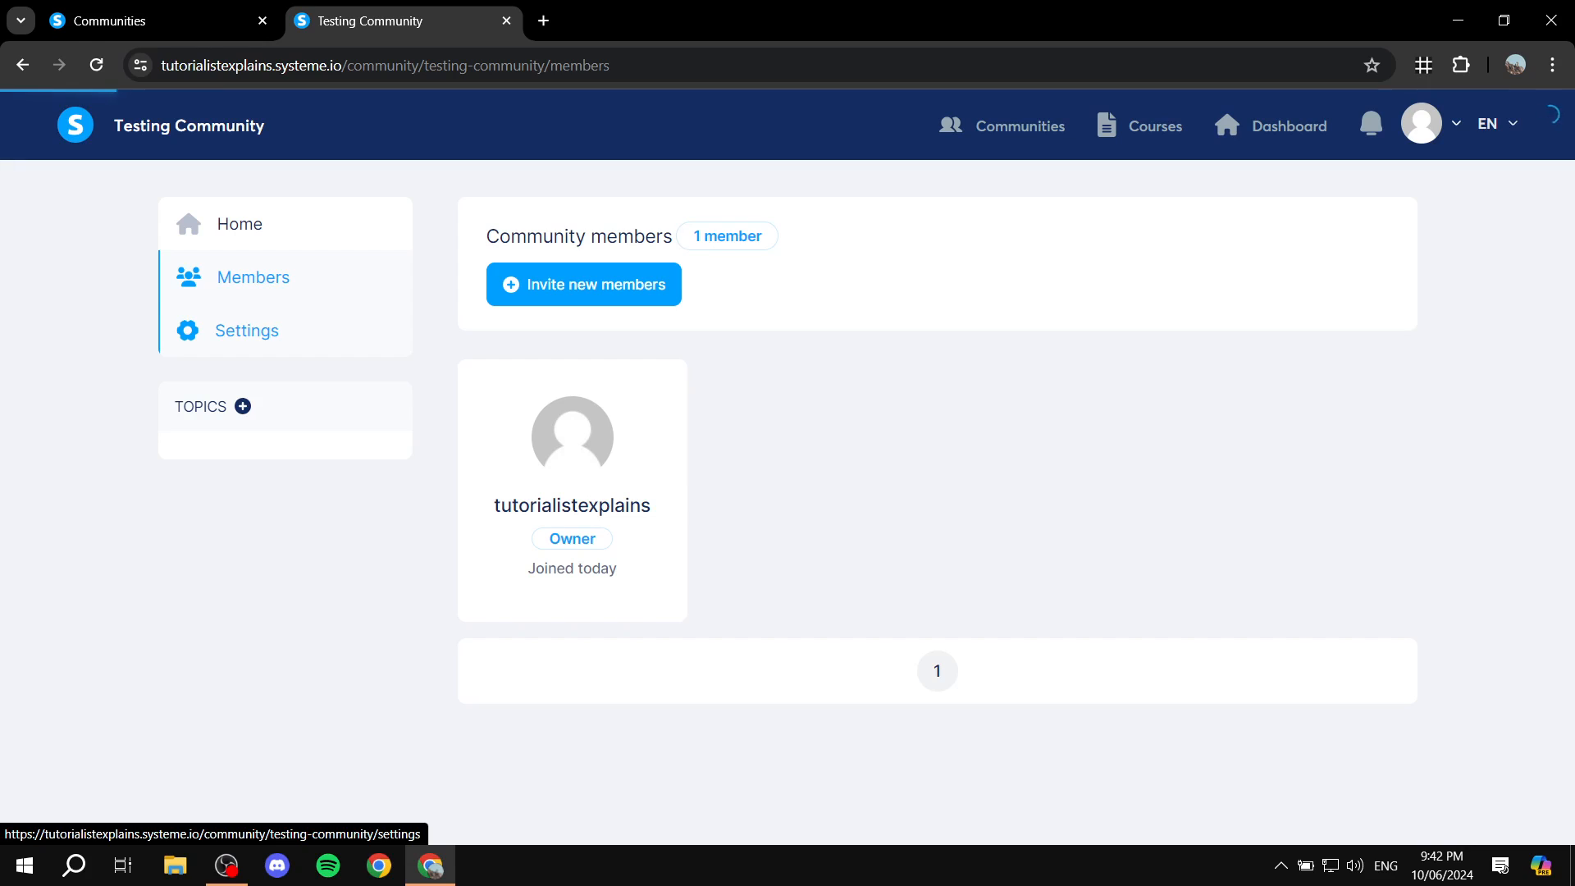
click(246, 331)
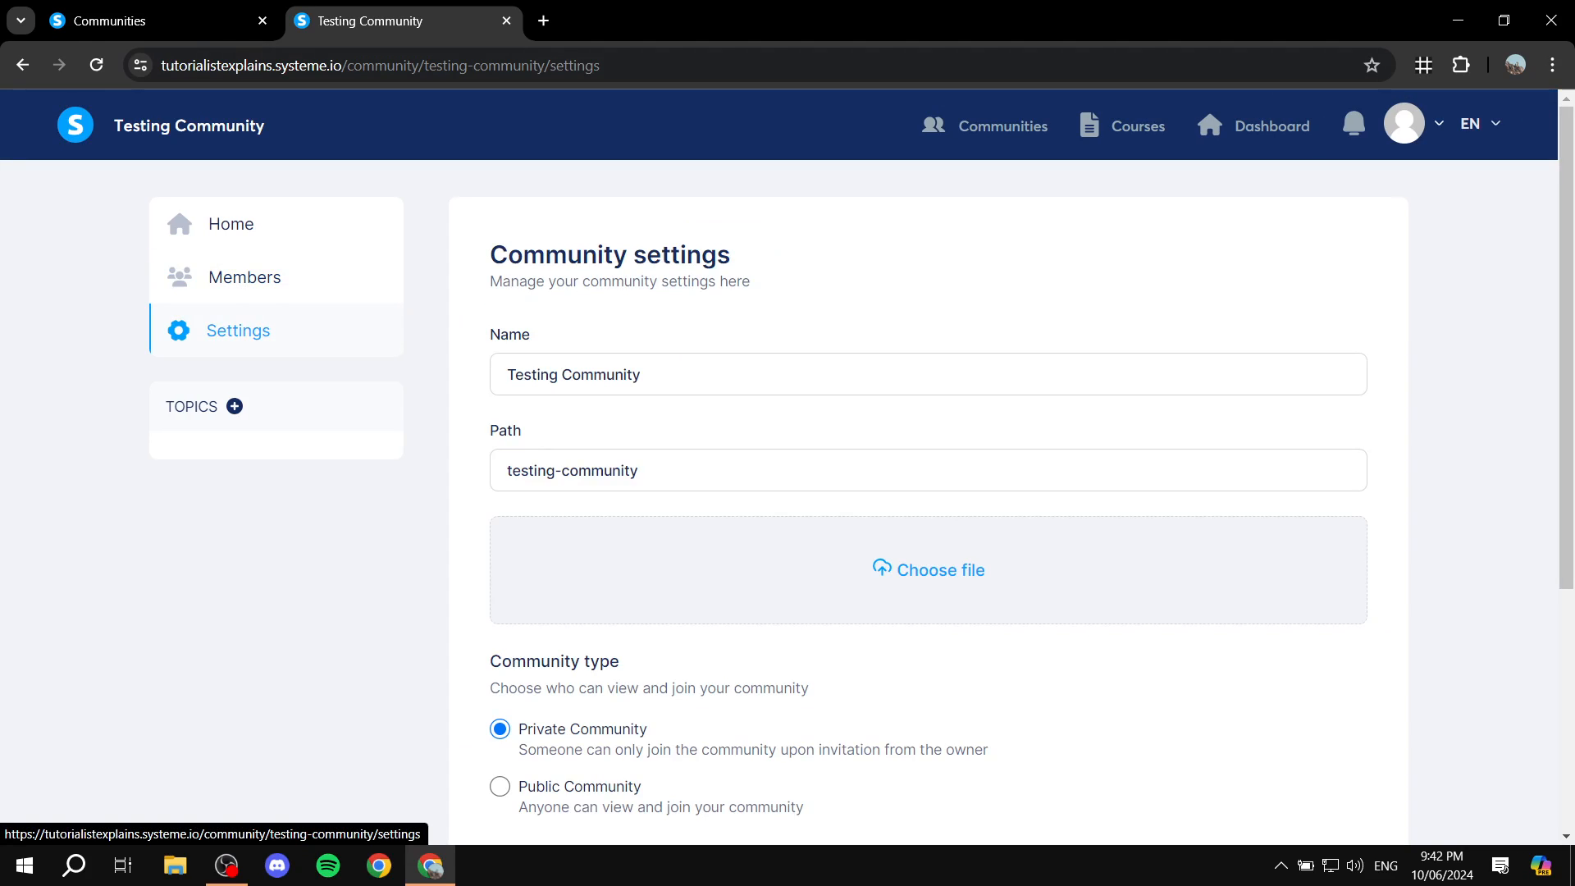
double_click(509, 334)
double_click(505, 430)
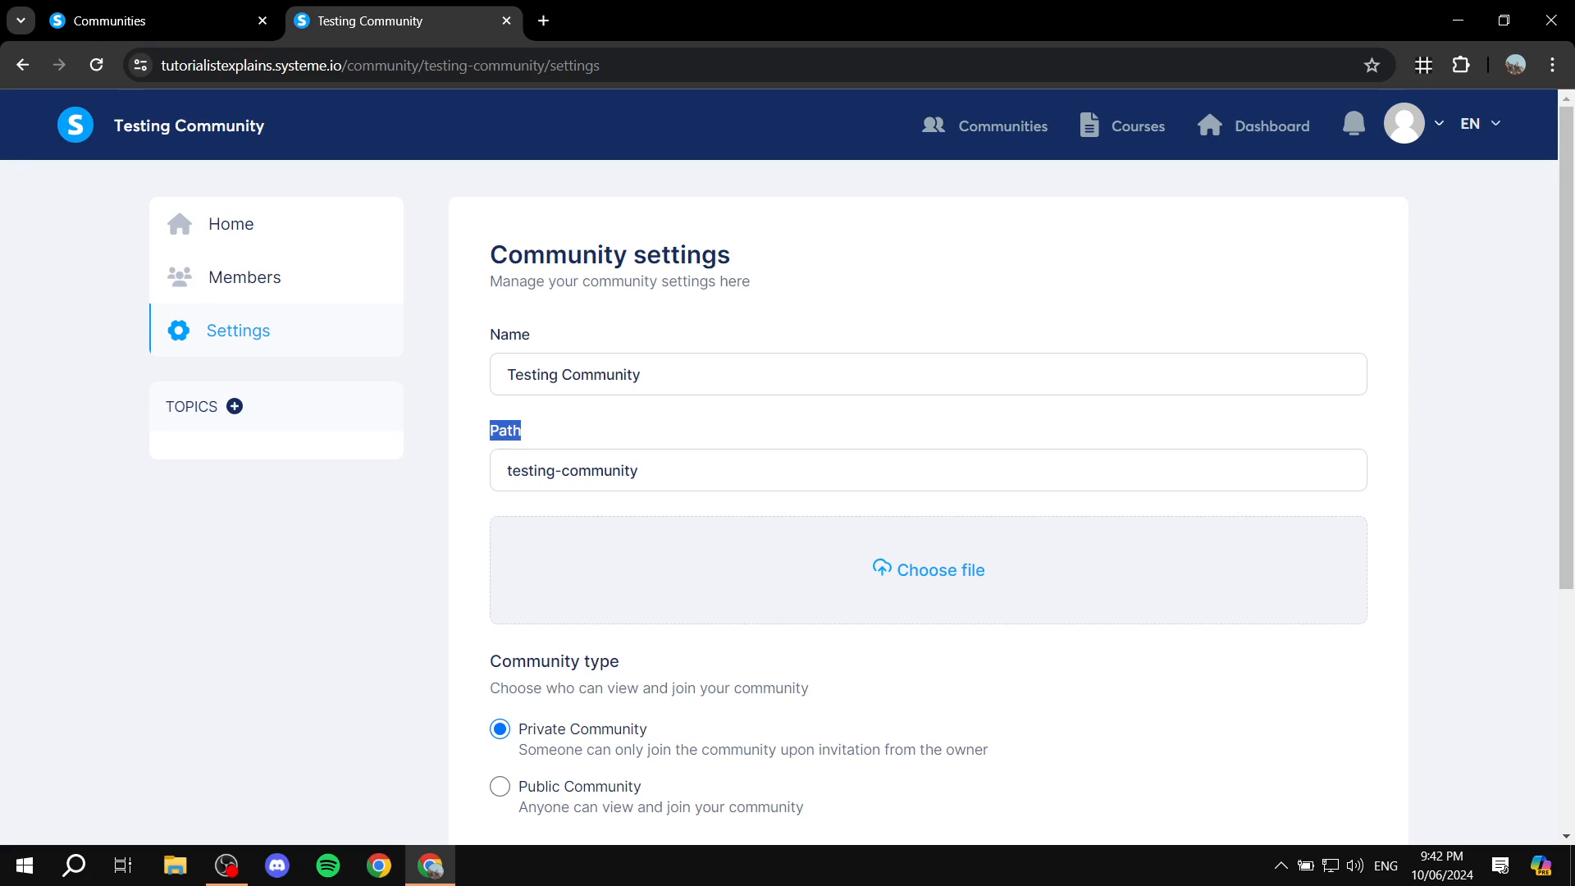
scroll(787, 468, down, 1)
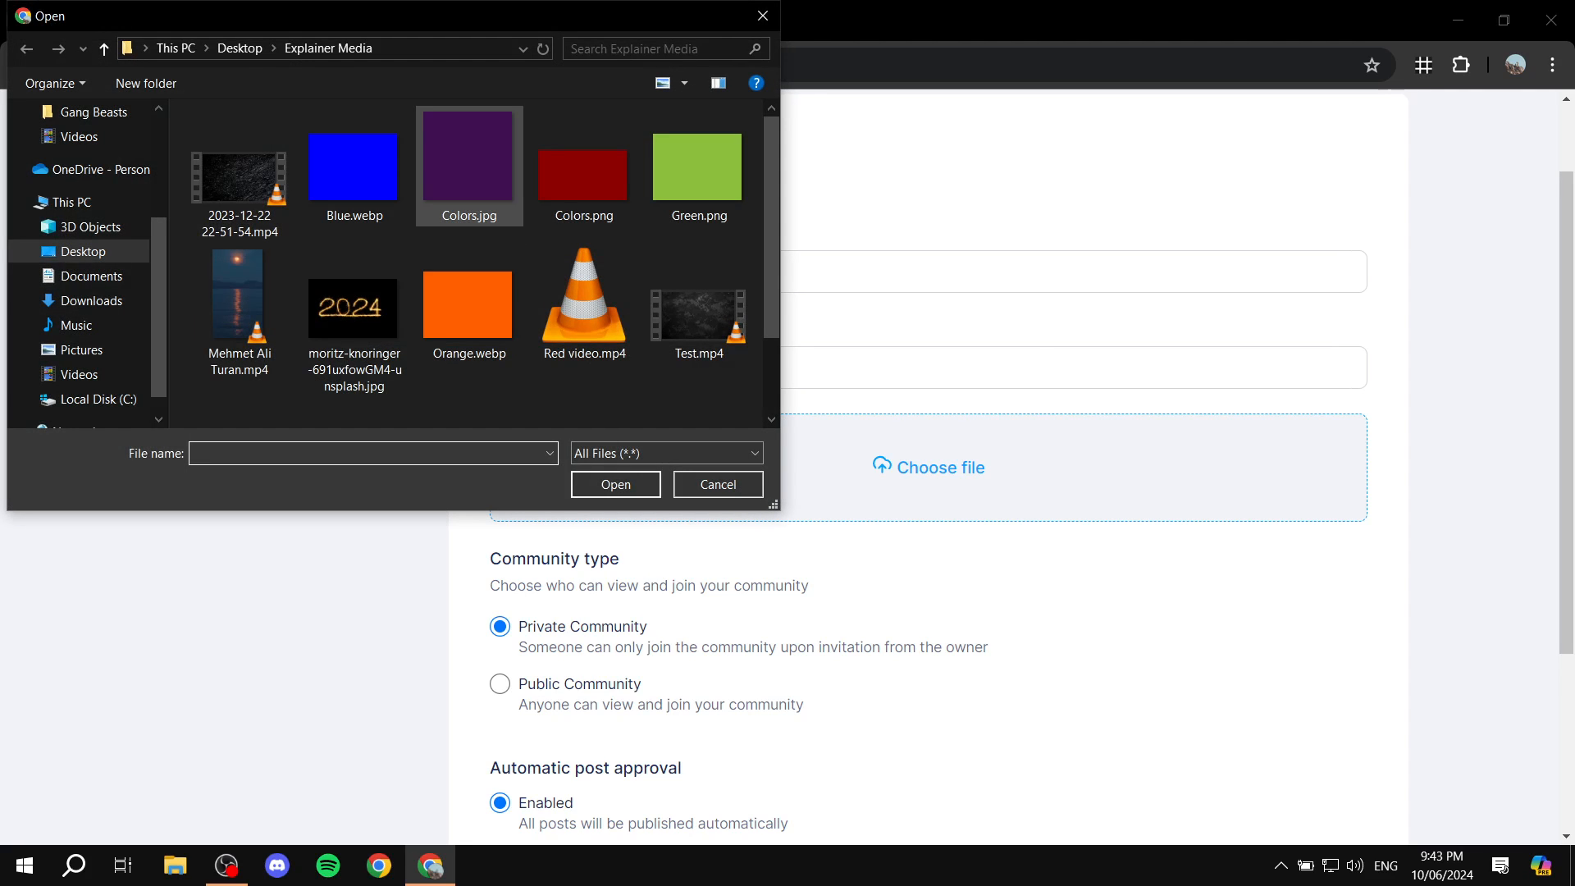
double_click(697, 168)
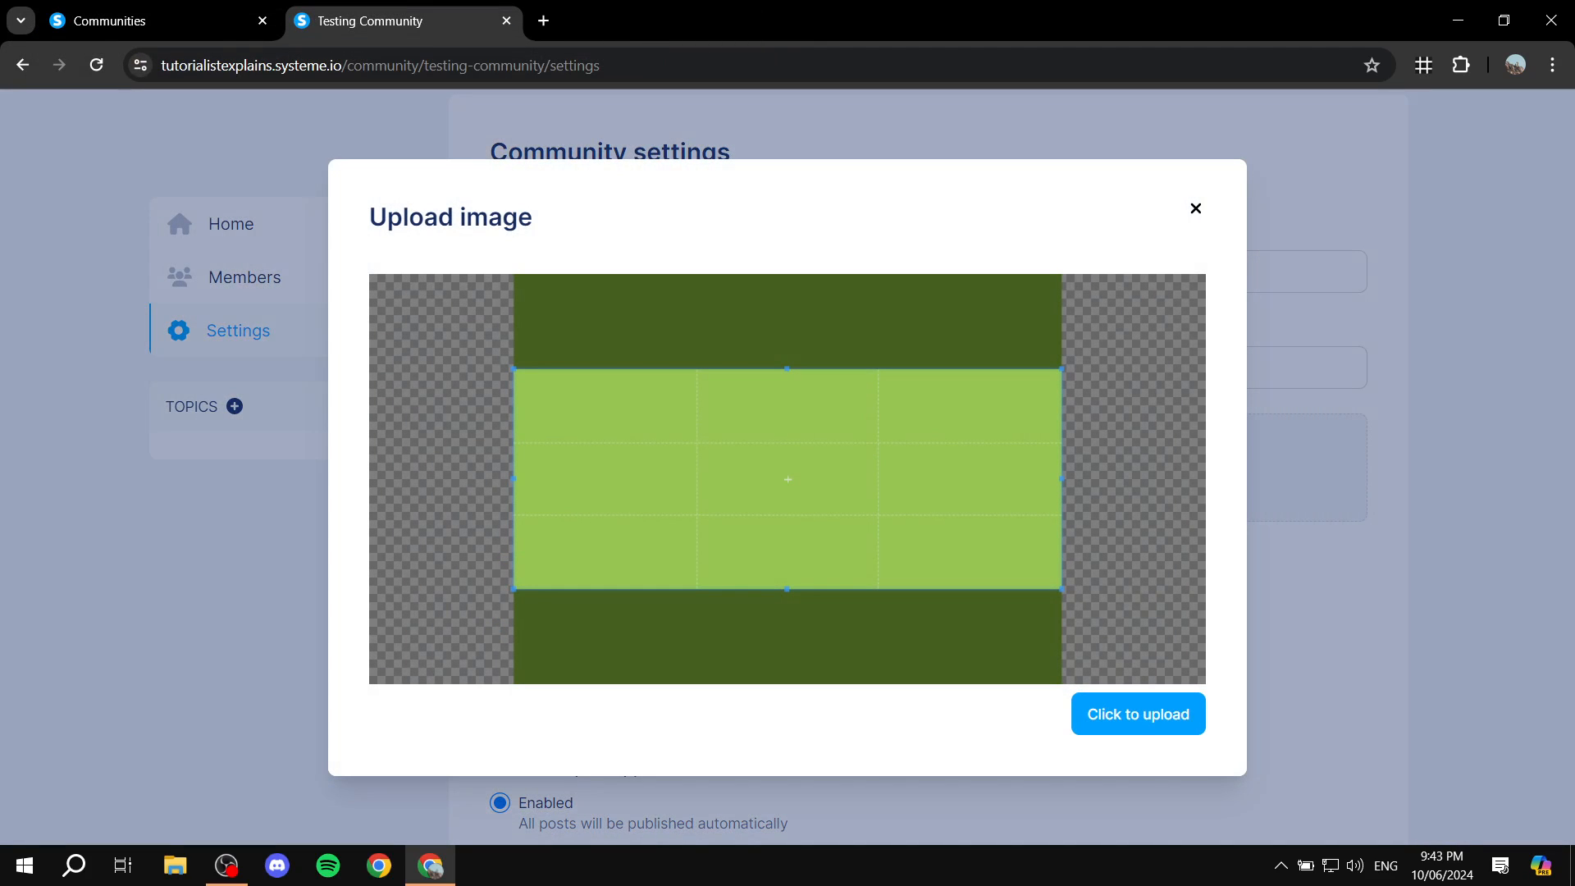
click(1137, 713)
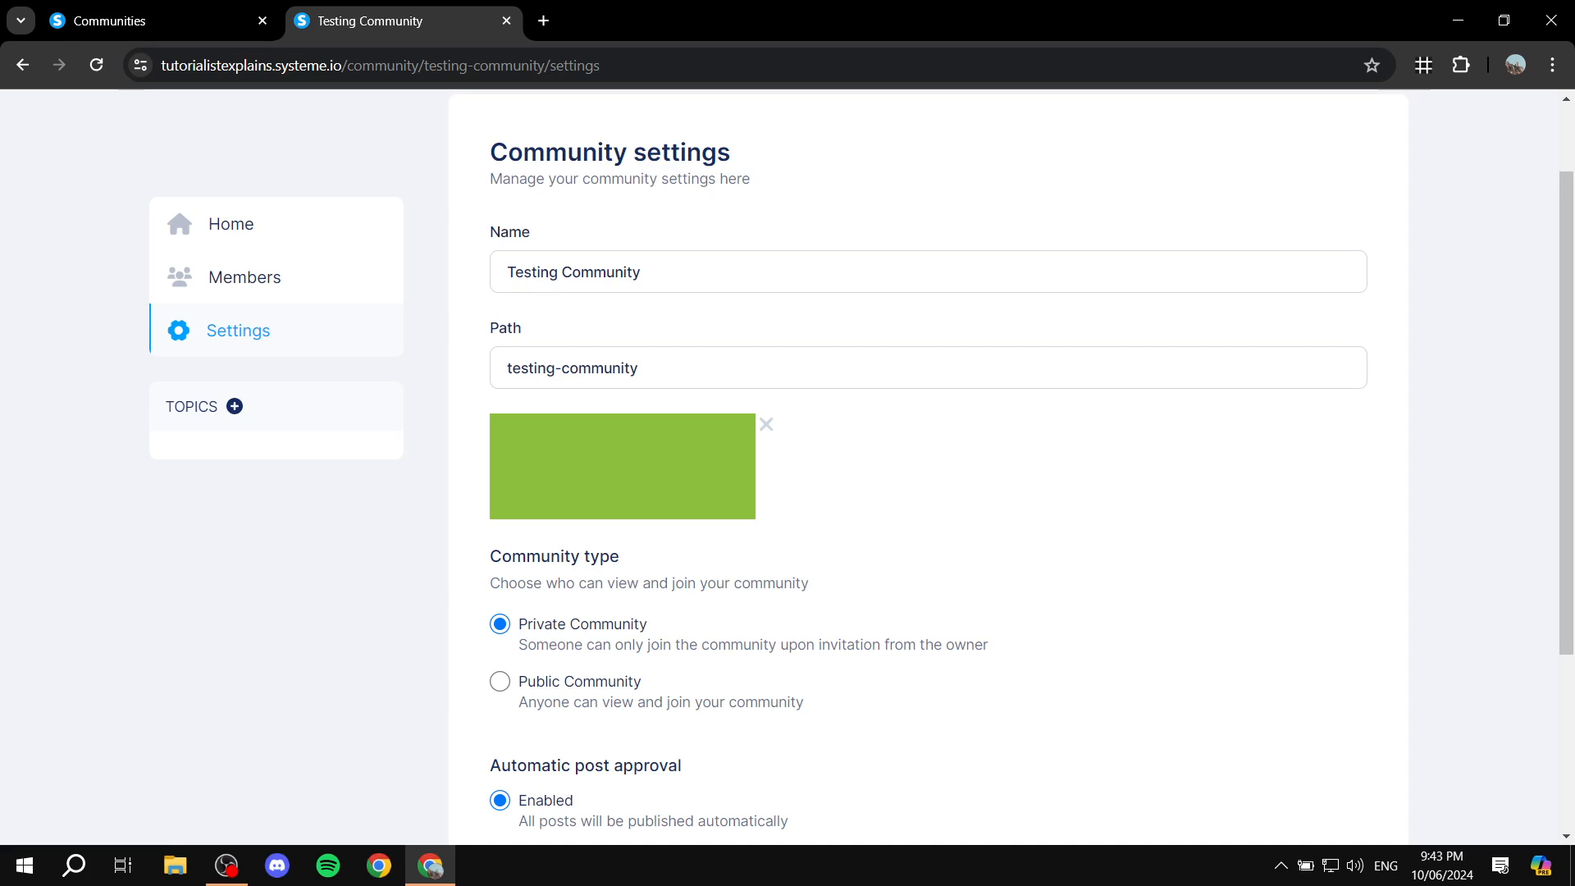
Step: Review the community type and automatic post approval options, and save the community settings with the uploaded image
scroll(926, 468, down, 3)
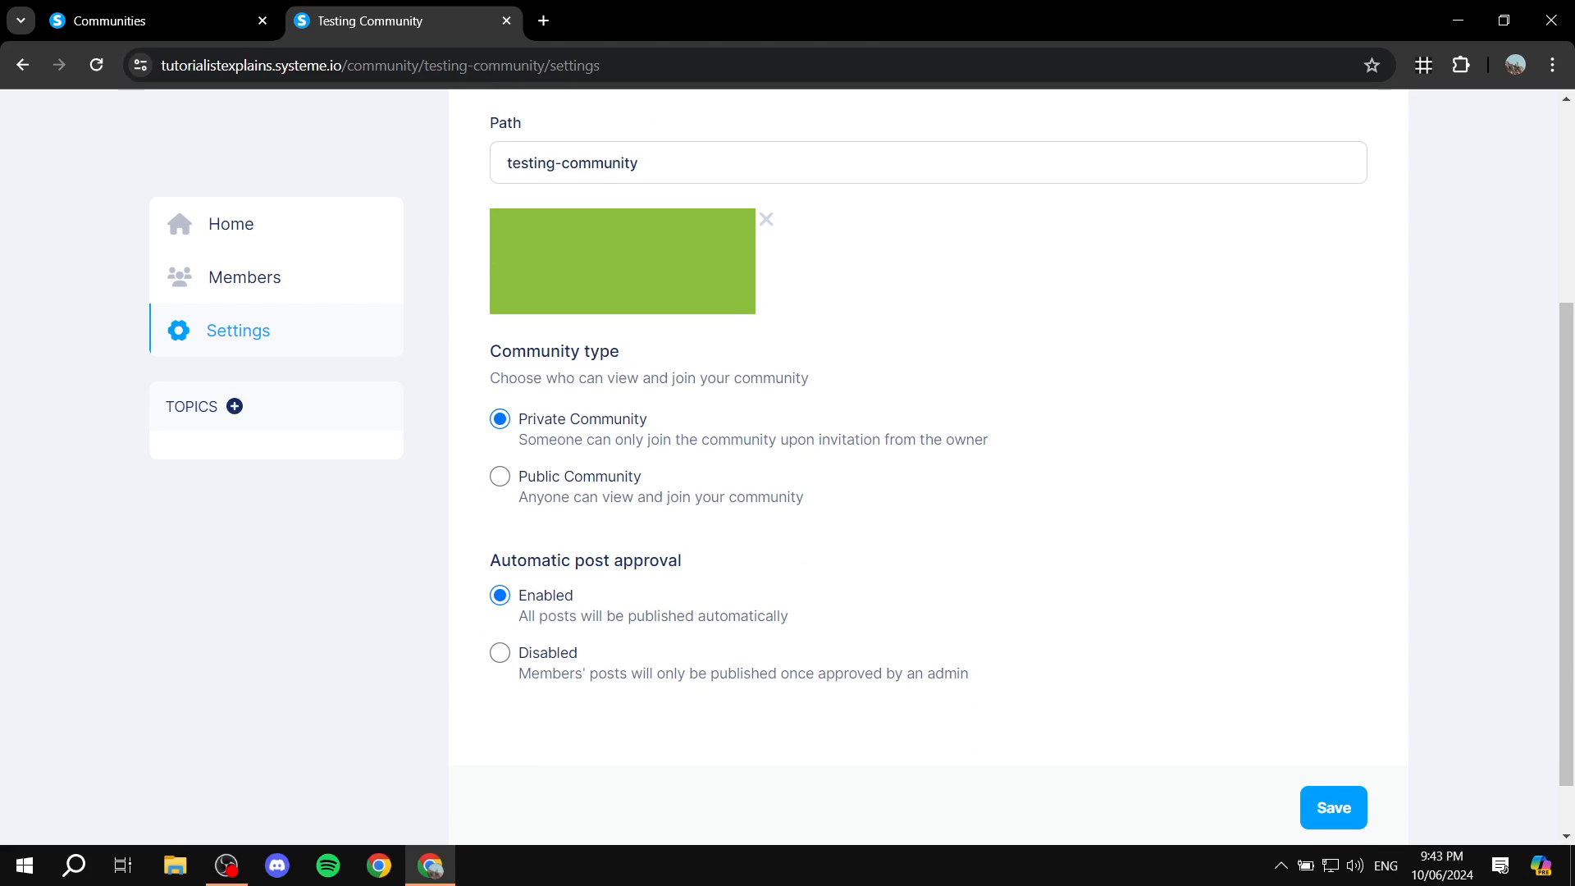
drag(491, 351, 620, 352)
click(627, 353)
scroll(926, 459, up, 4)
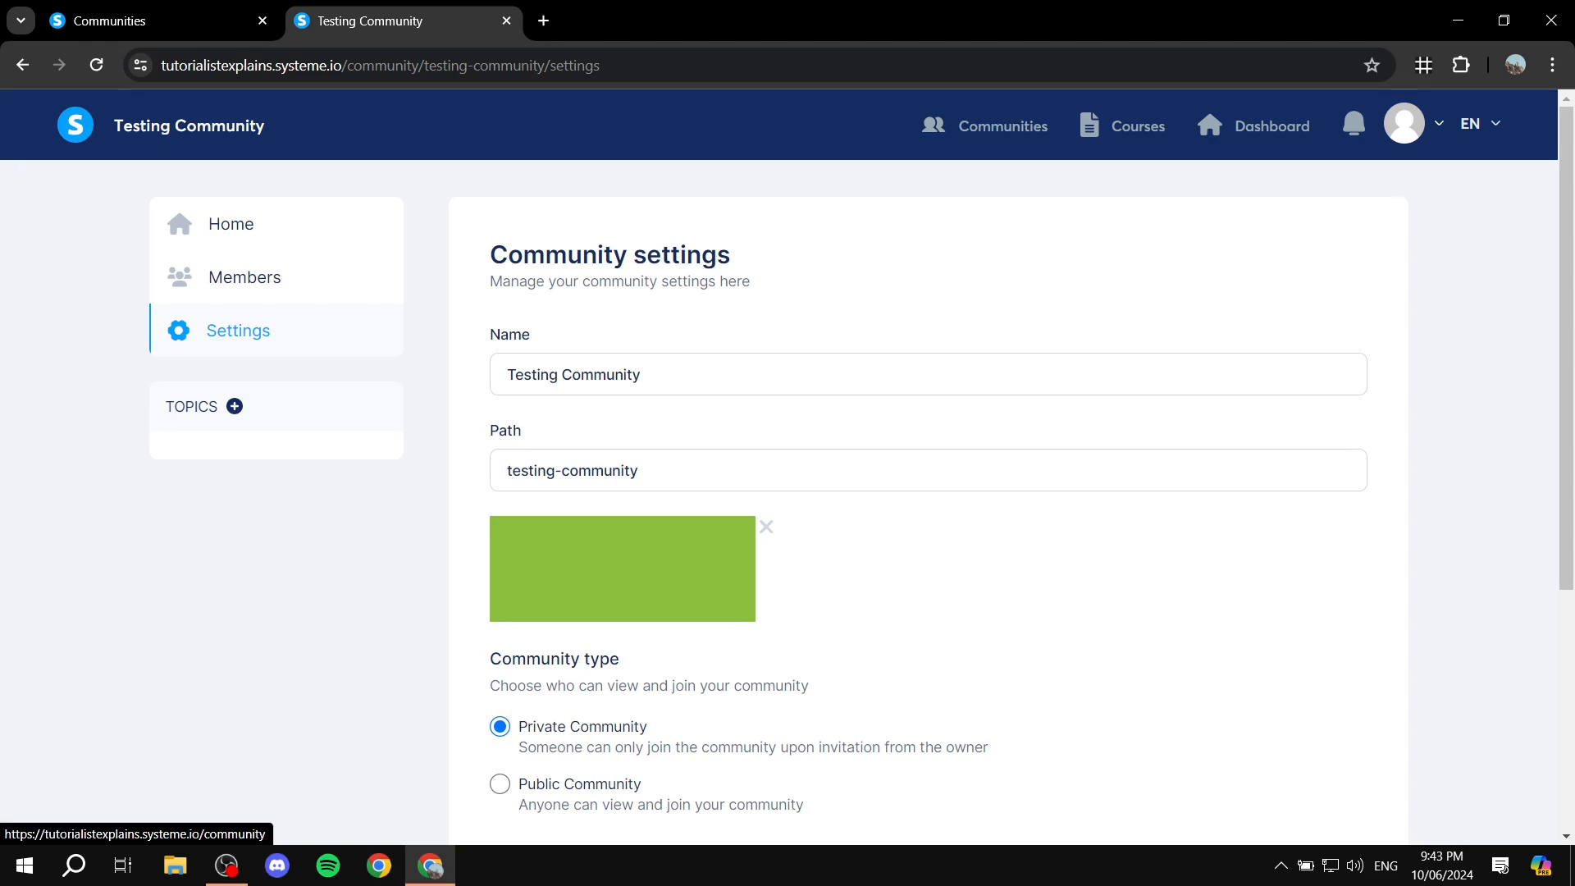
scroll(927, 459, down, 4)
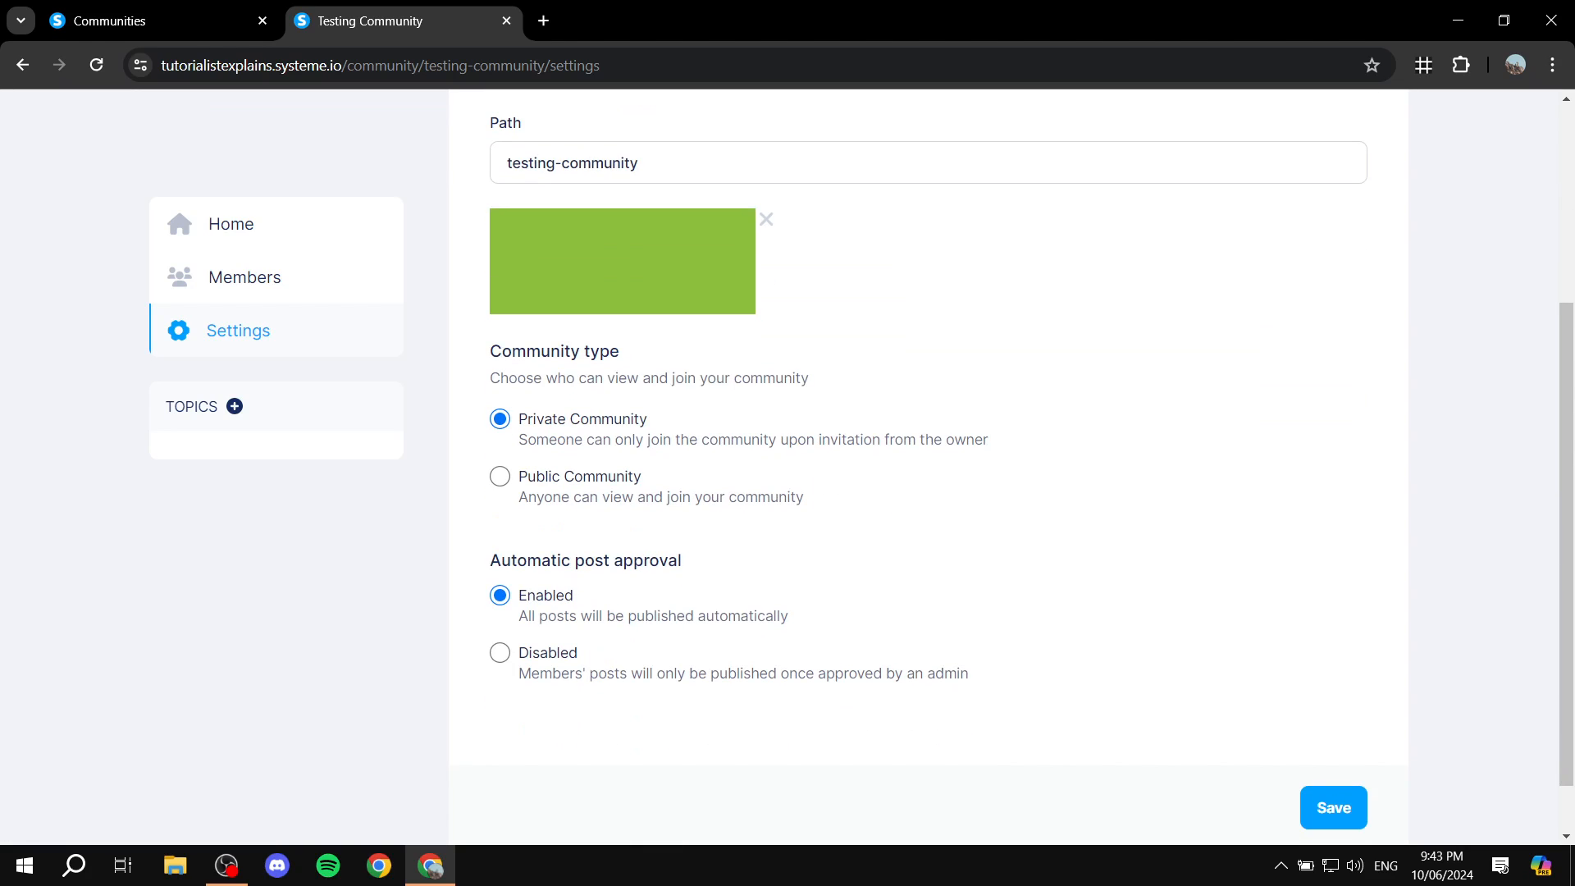
scroll(926, 459, up, 3)
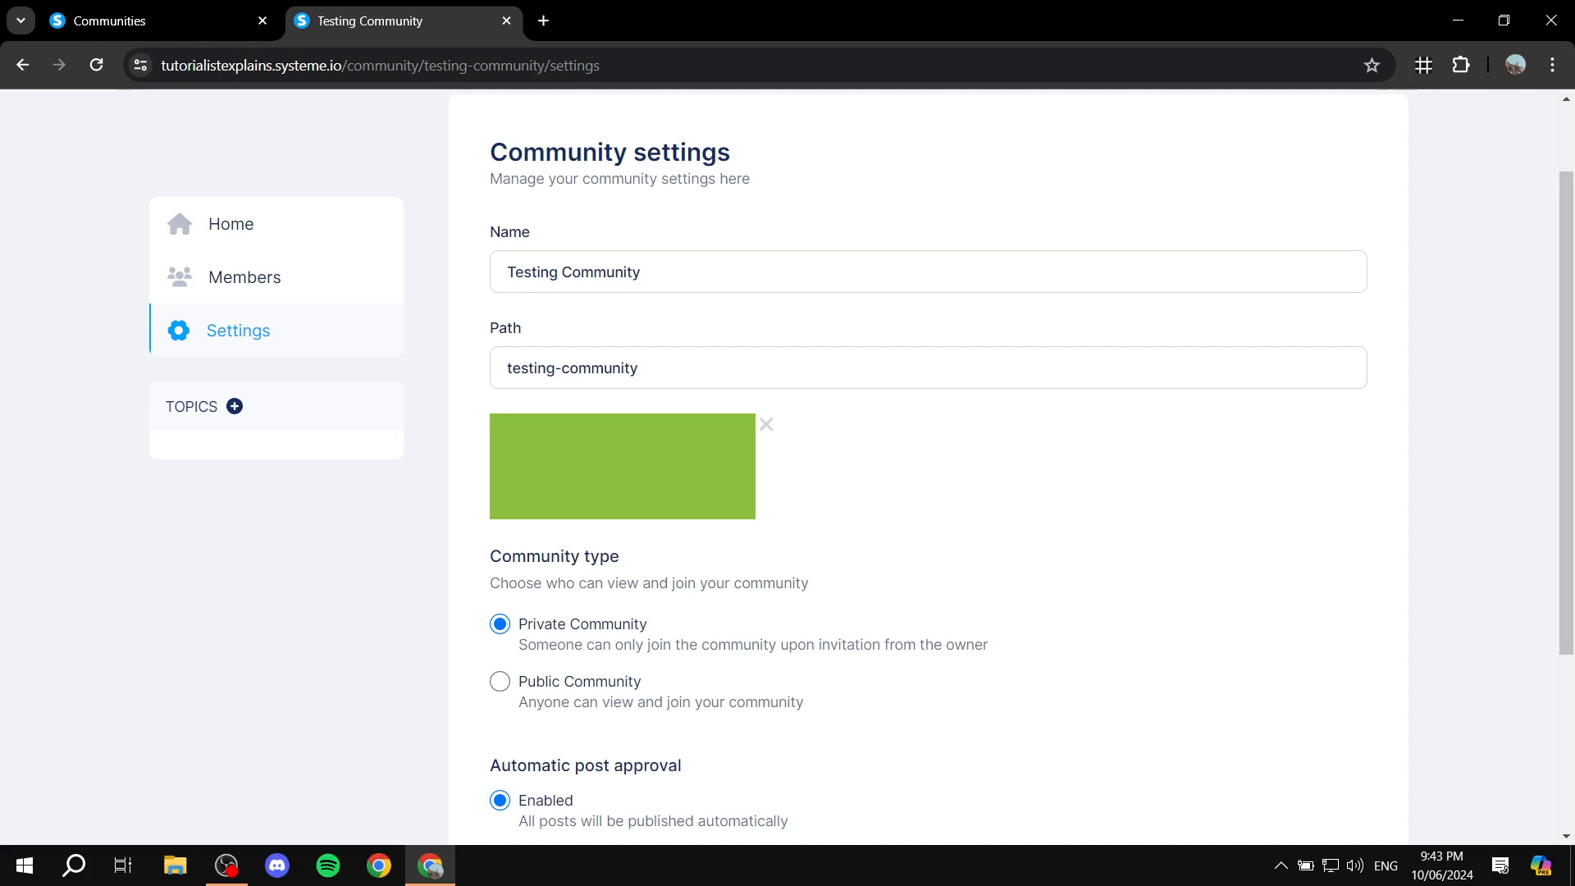
scroll(928, 467, up, 1)
scroll(927, 468, down, 5)
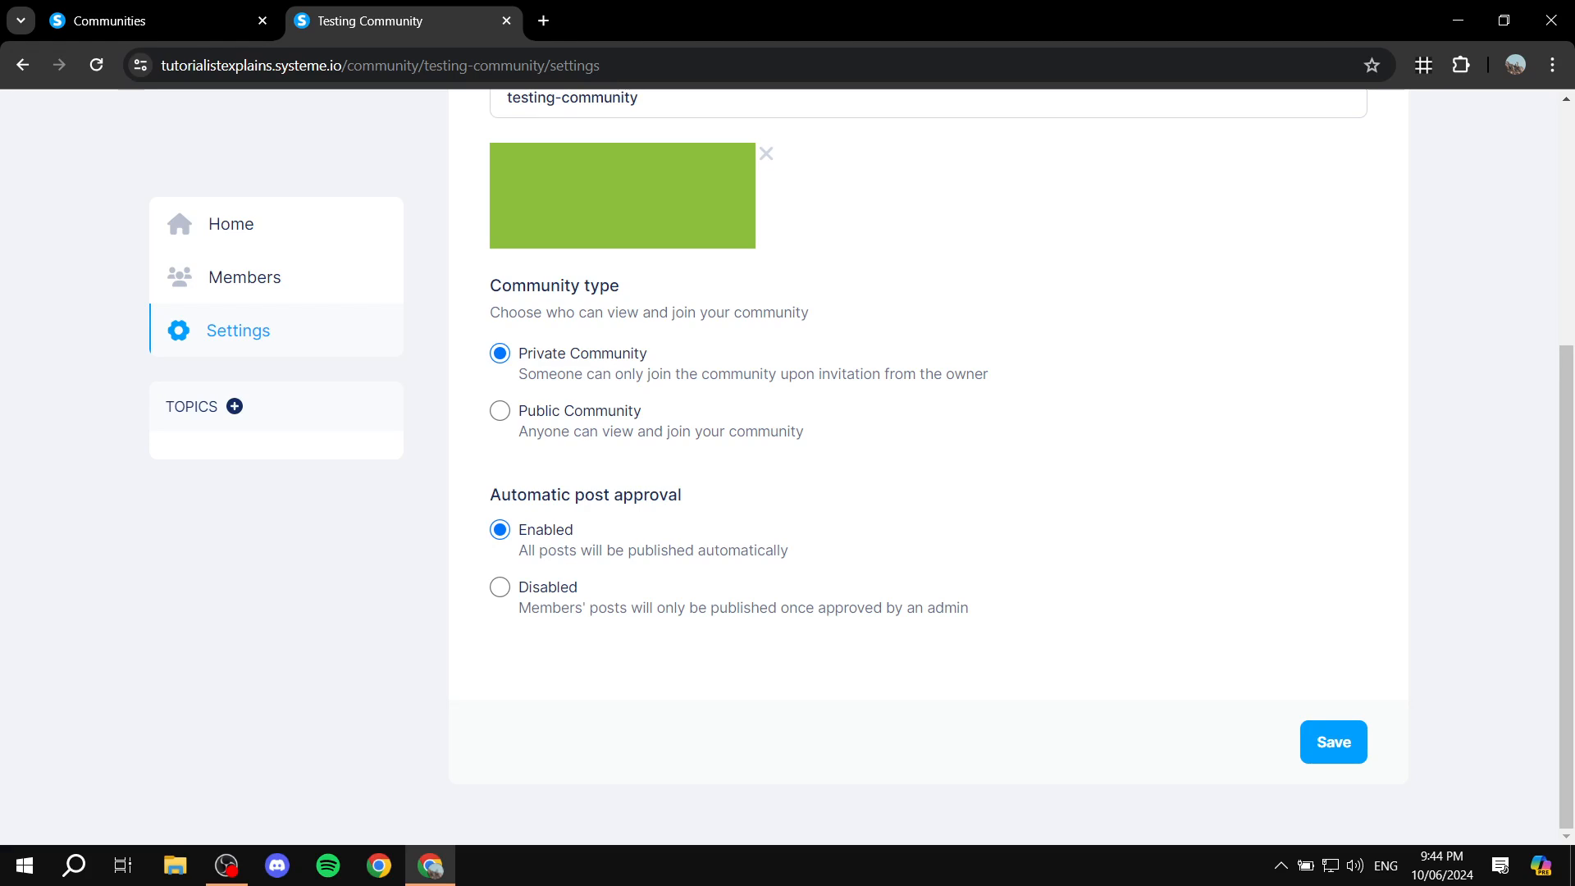
click(1332, 742)
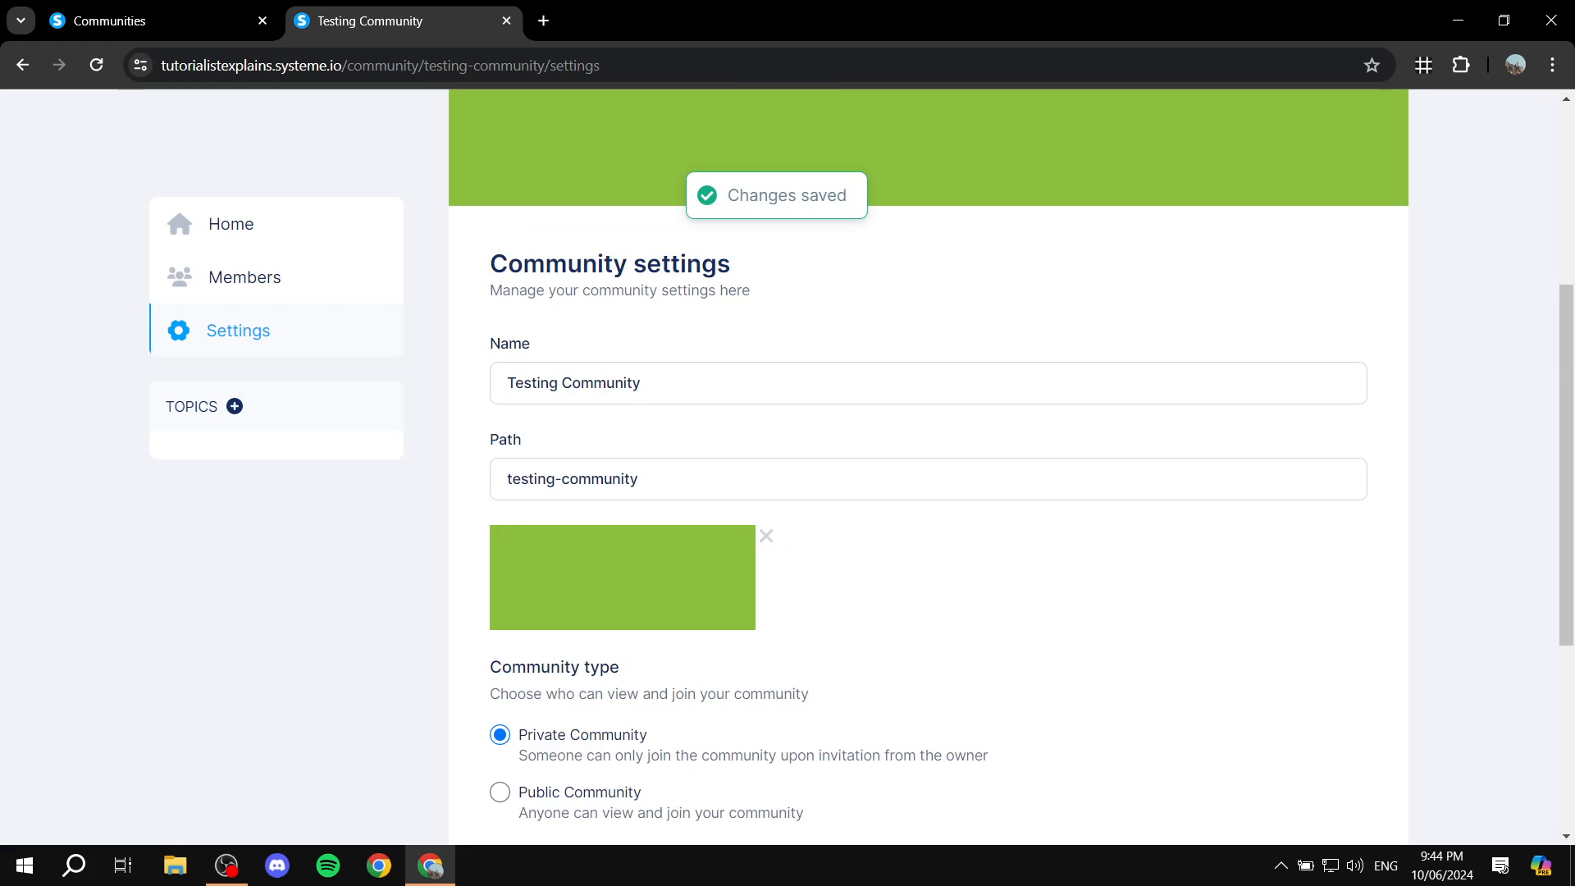
Step: Check the banner in the settings and the Testing Community card in the communities list, and reopen the community
scroll(927, 492, down, 1)
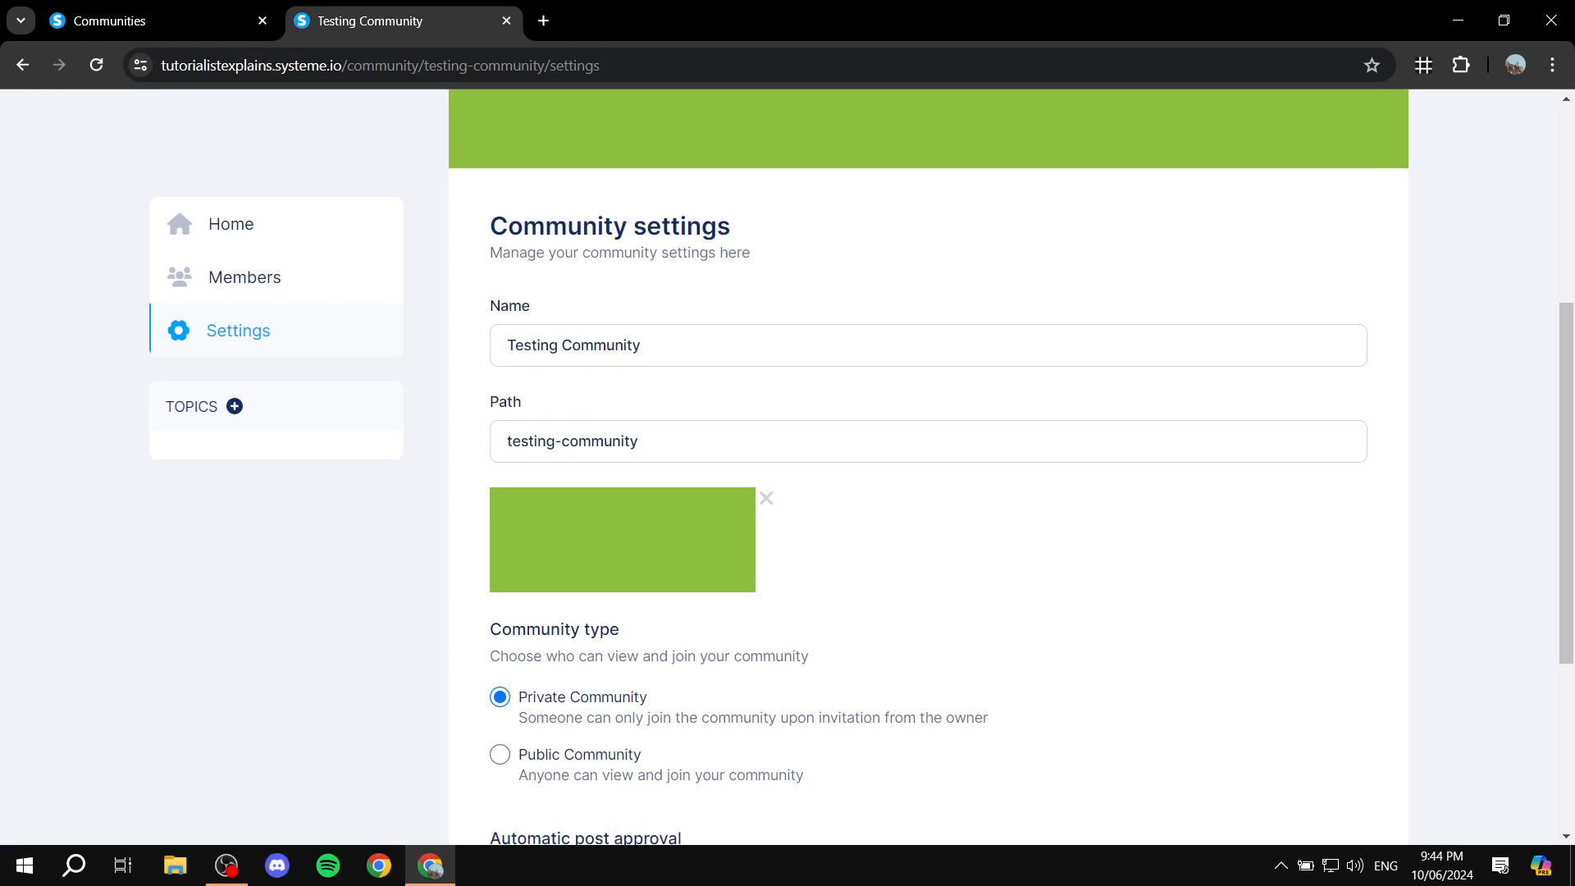
scroll(246, 277, up, 6)
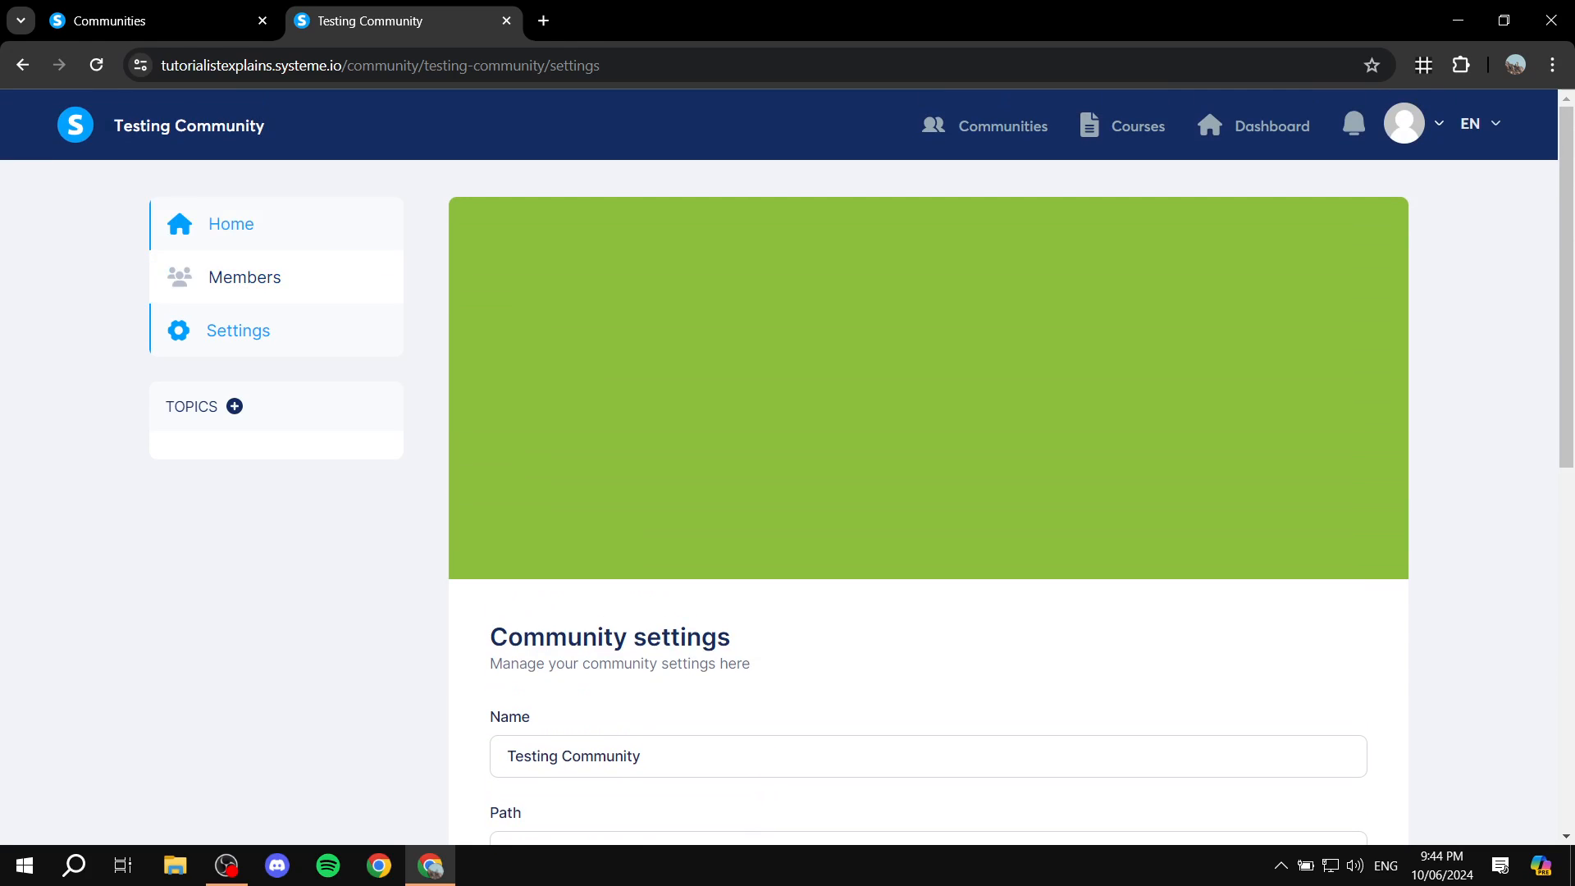
click(226, 224)
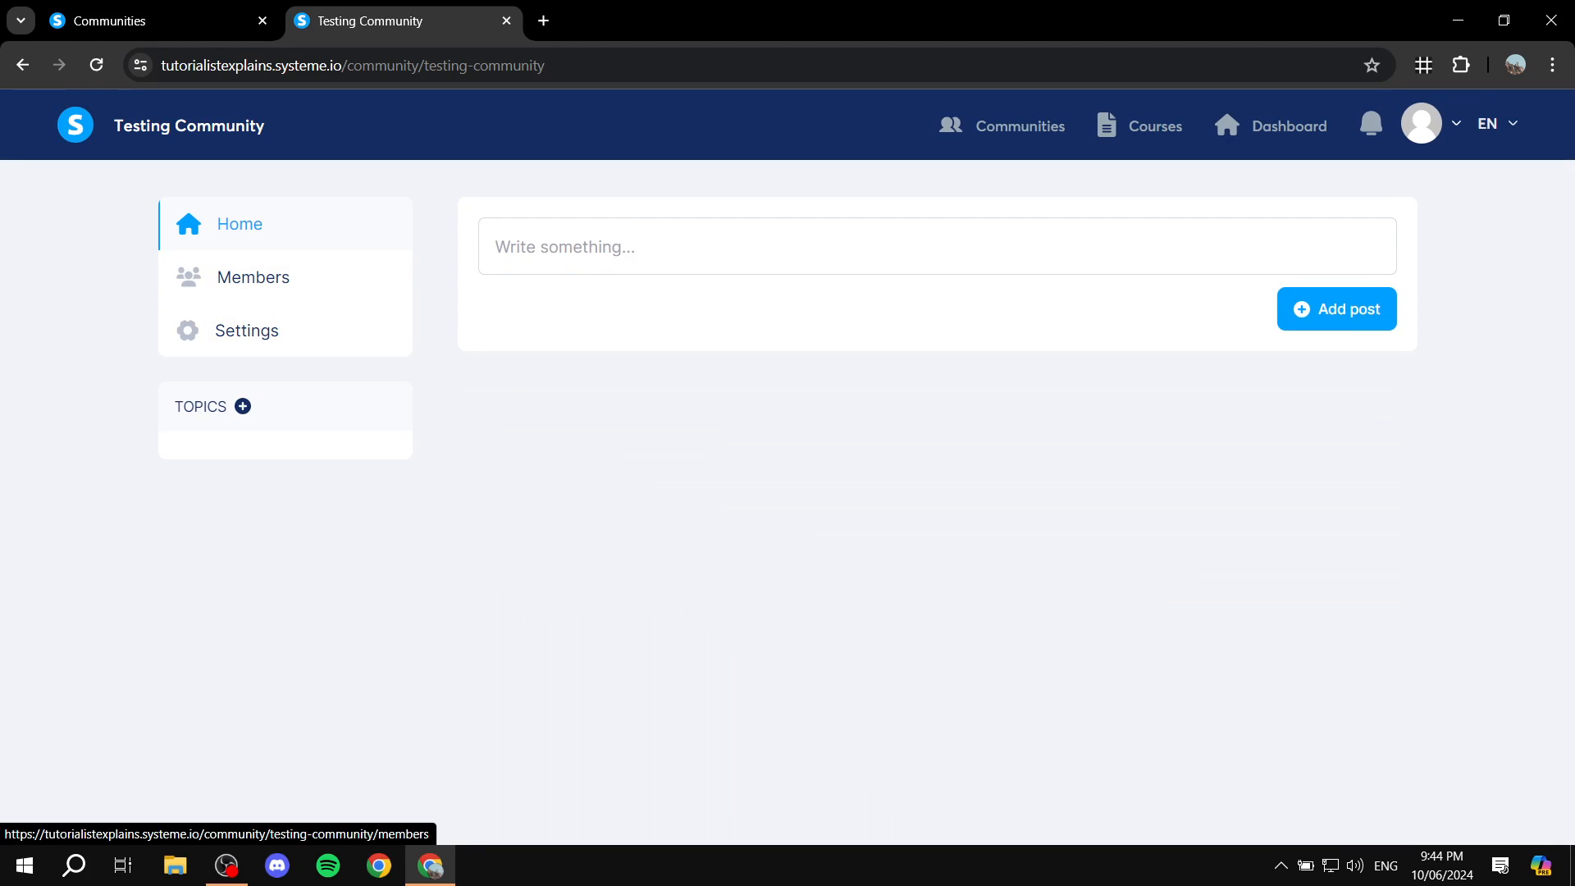
click(1003, 126)
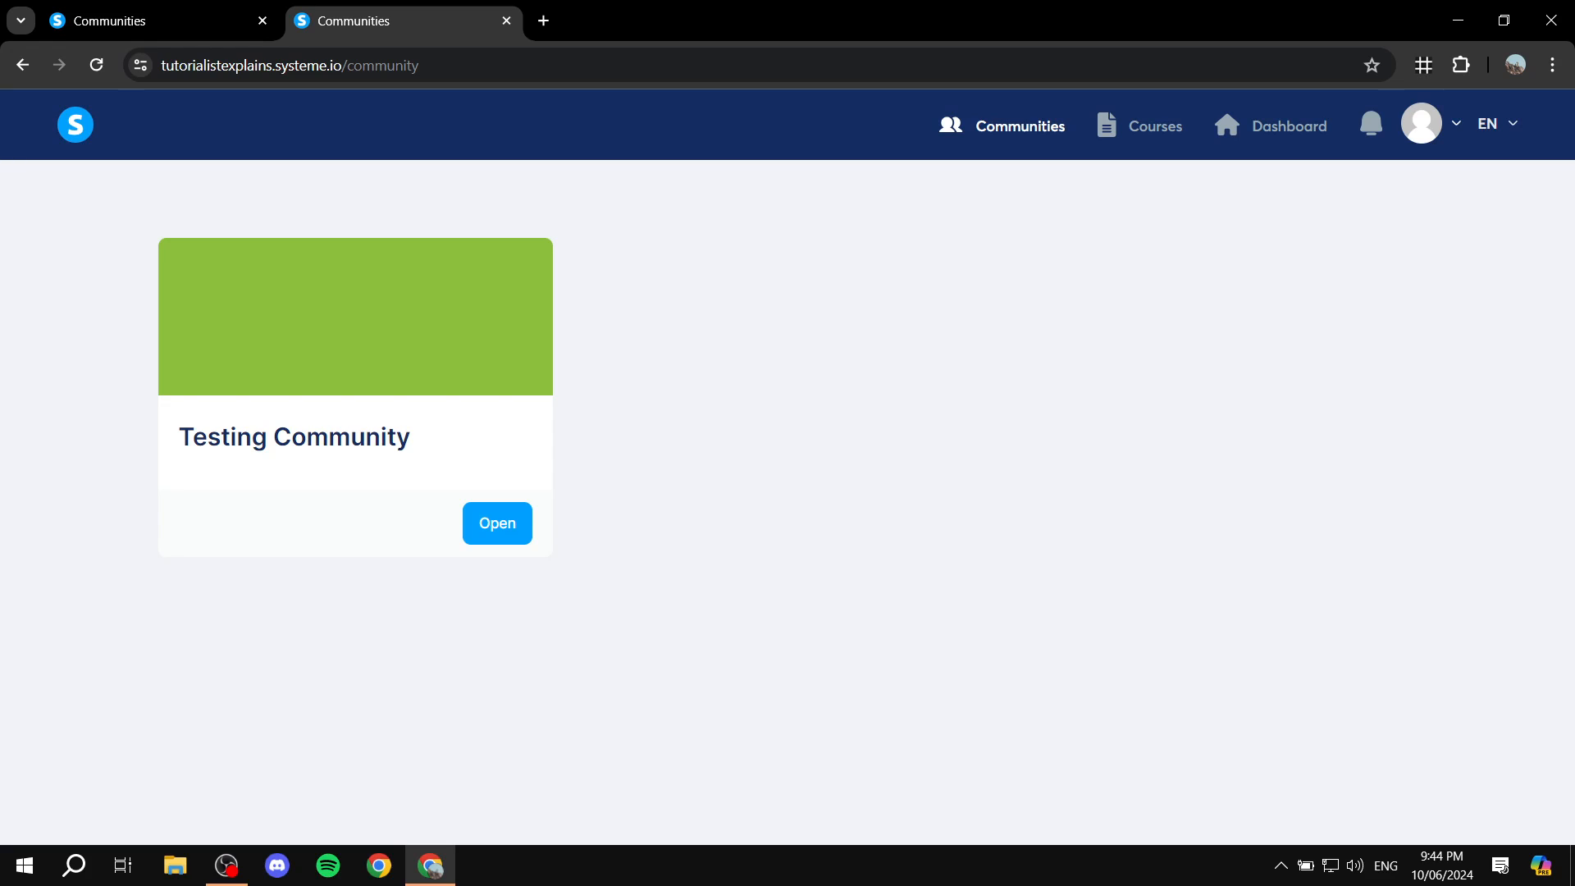
click(496, 523)
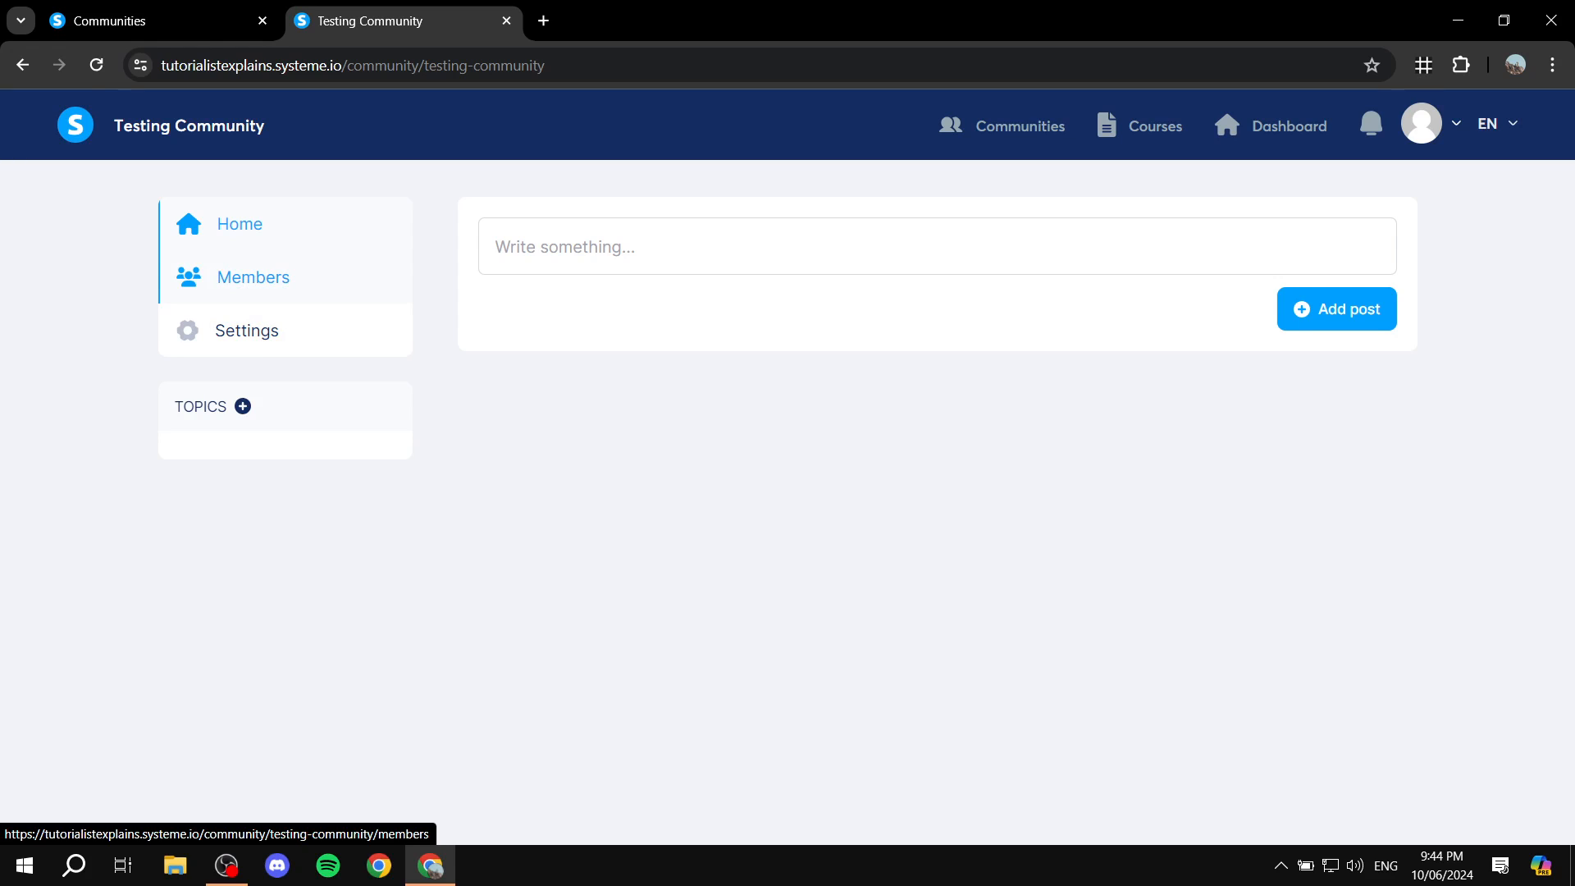
Step: View the community's members and the form for inviting new members, and close the form without inviting anyone
click(253, 277)
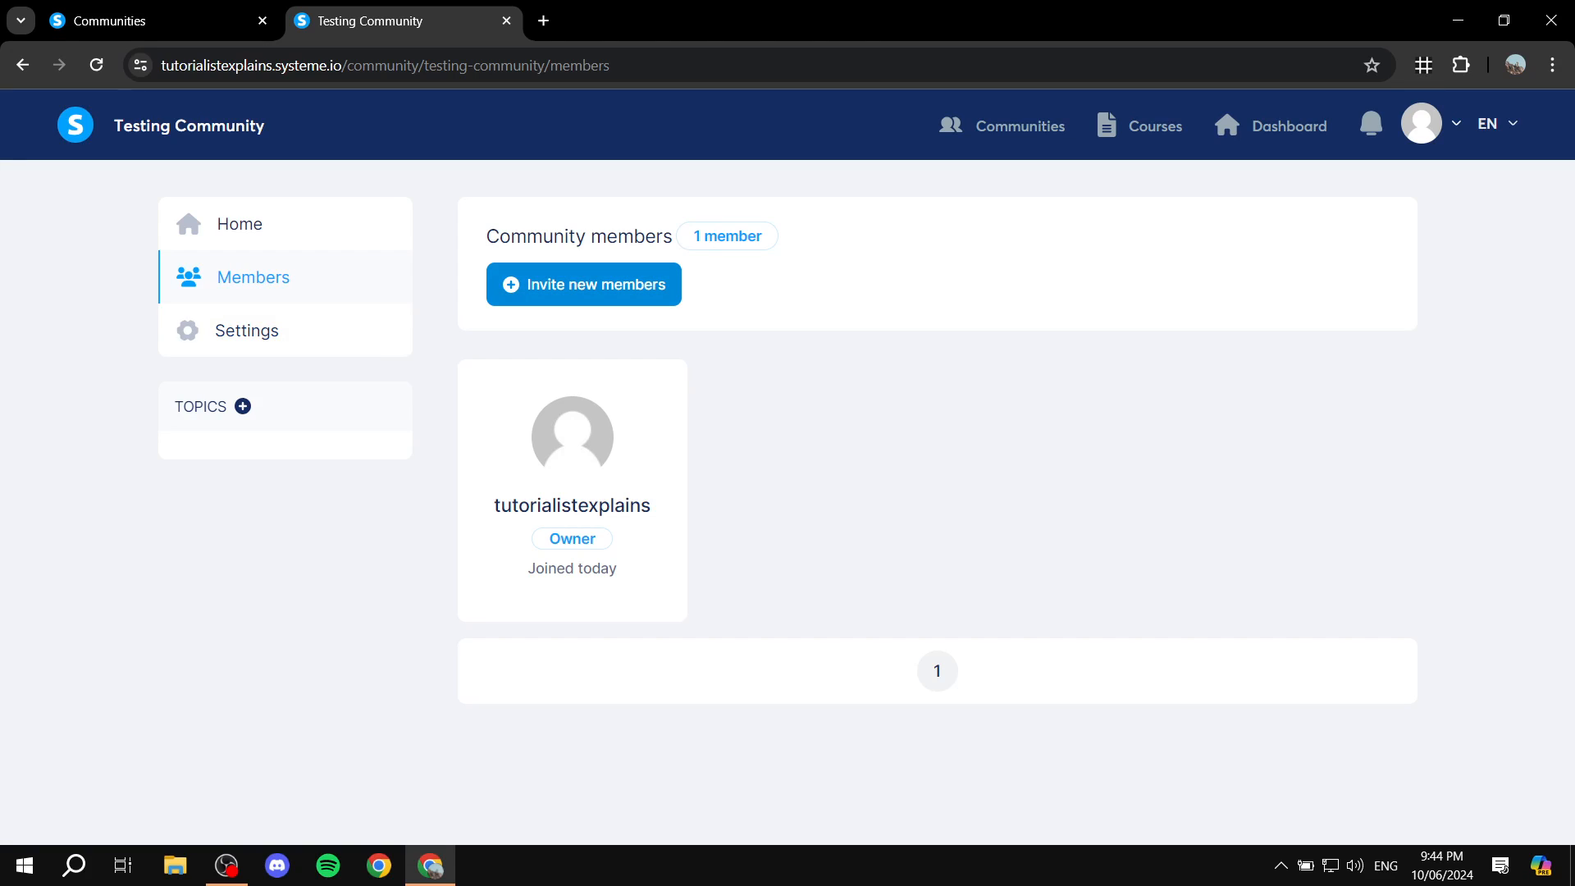
click(583, 284)
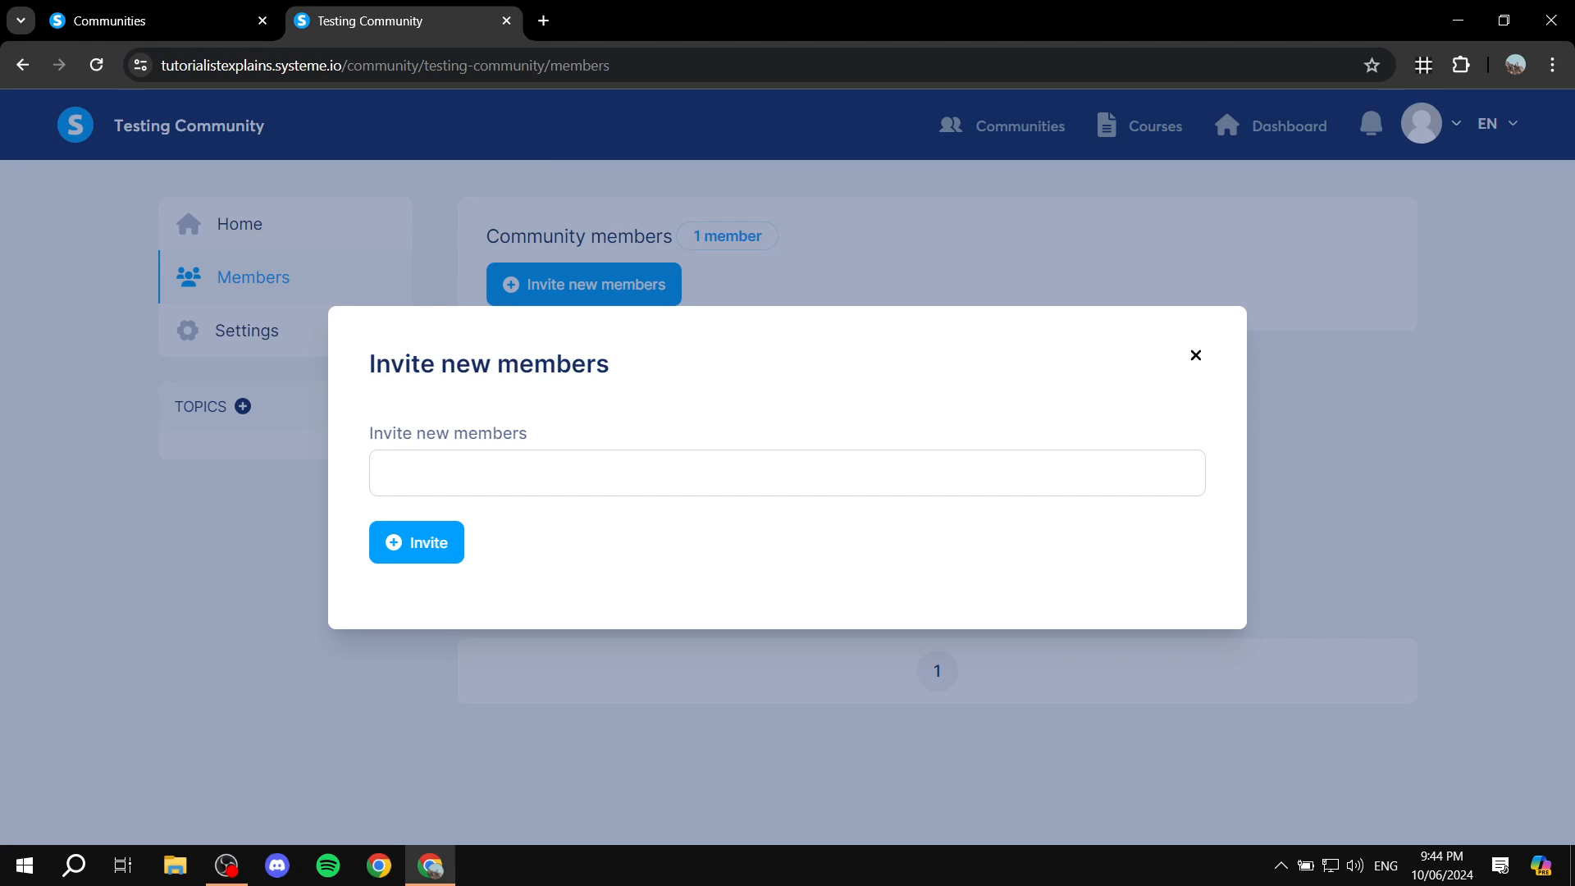
key(Escape)
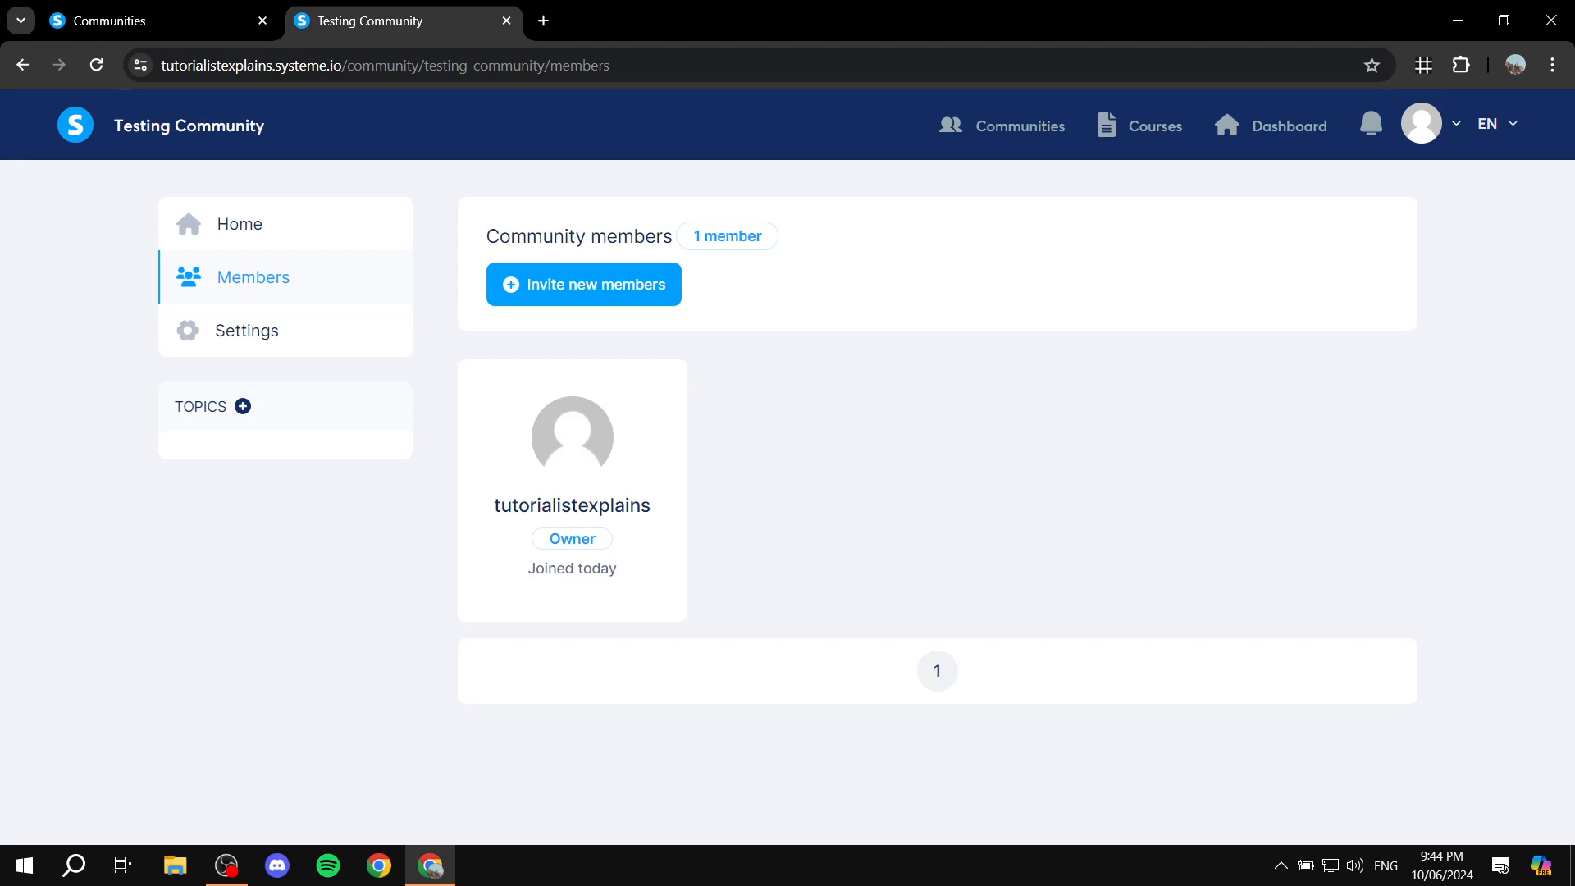
Step: Review the community settings and the new post form on the community's home page, closing the form without creating a post
click(246, 330)
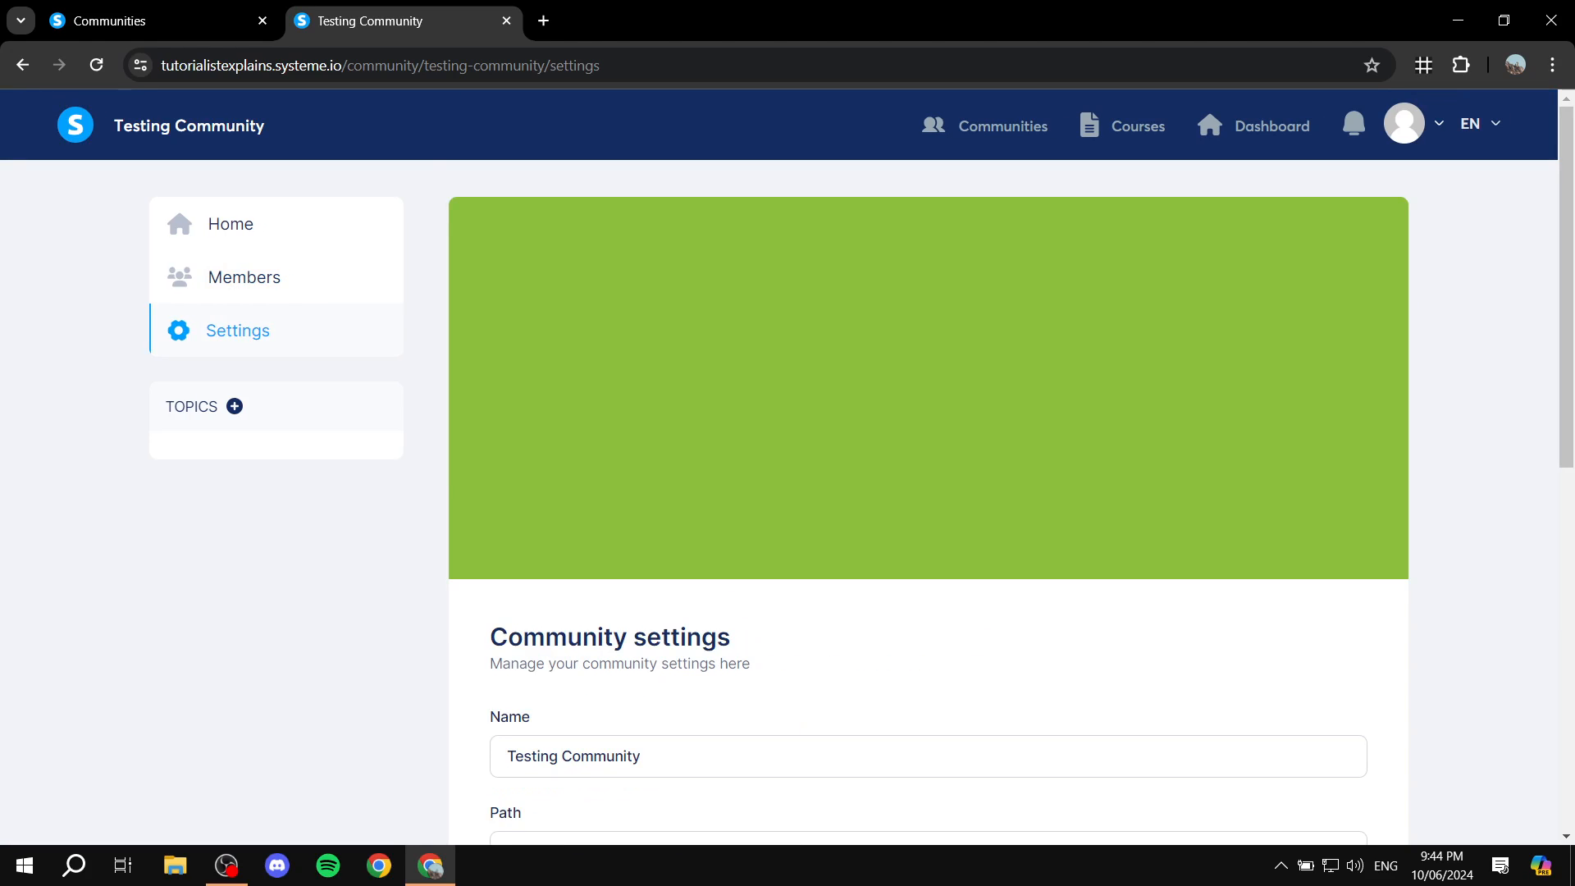
scroll(929, 492, down, 5)
scroll(928, 492, down, 3)
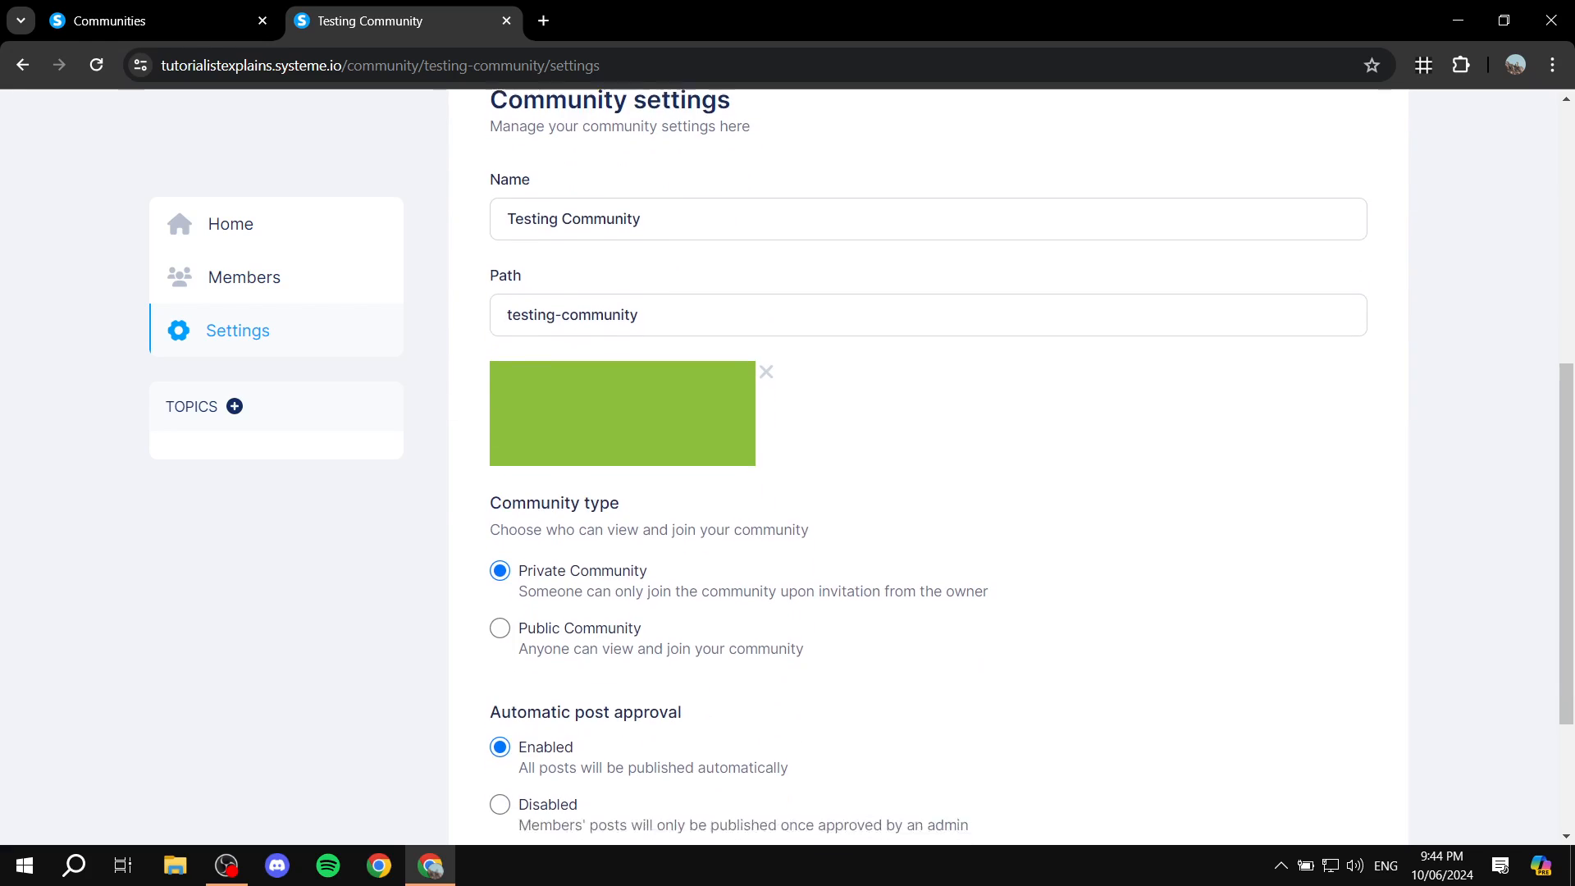
scroll(787, 468, up, 9)
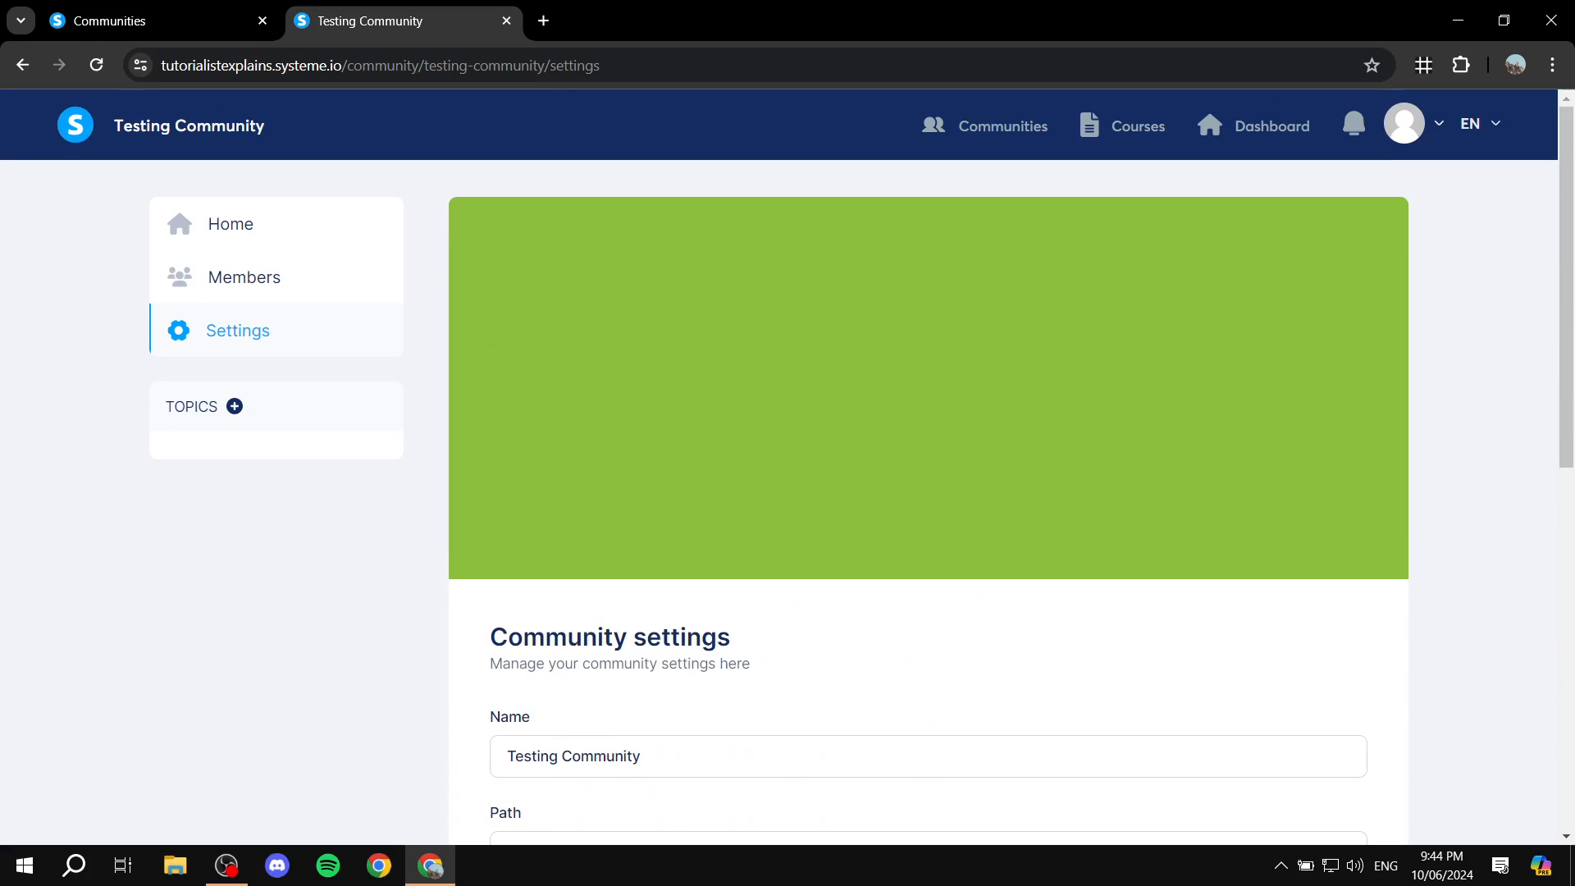
click(231, 224)
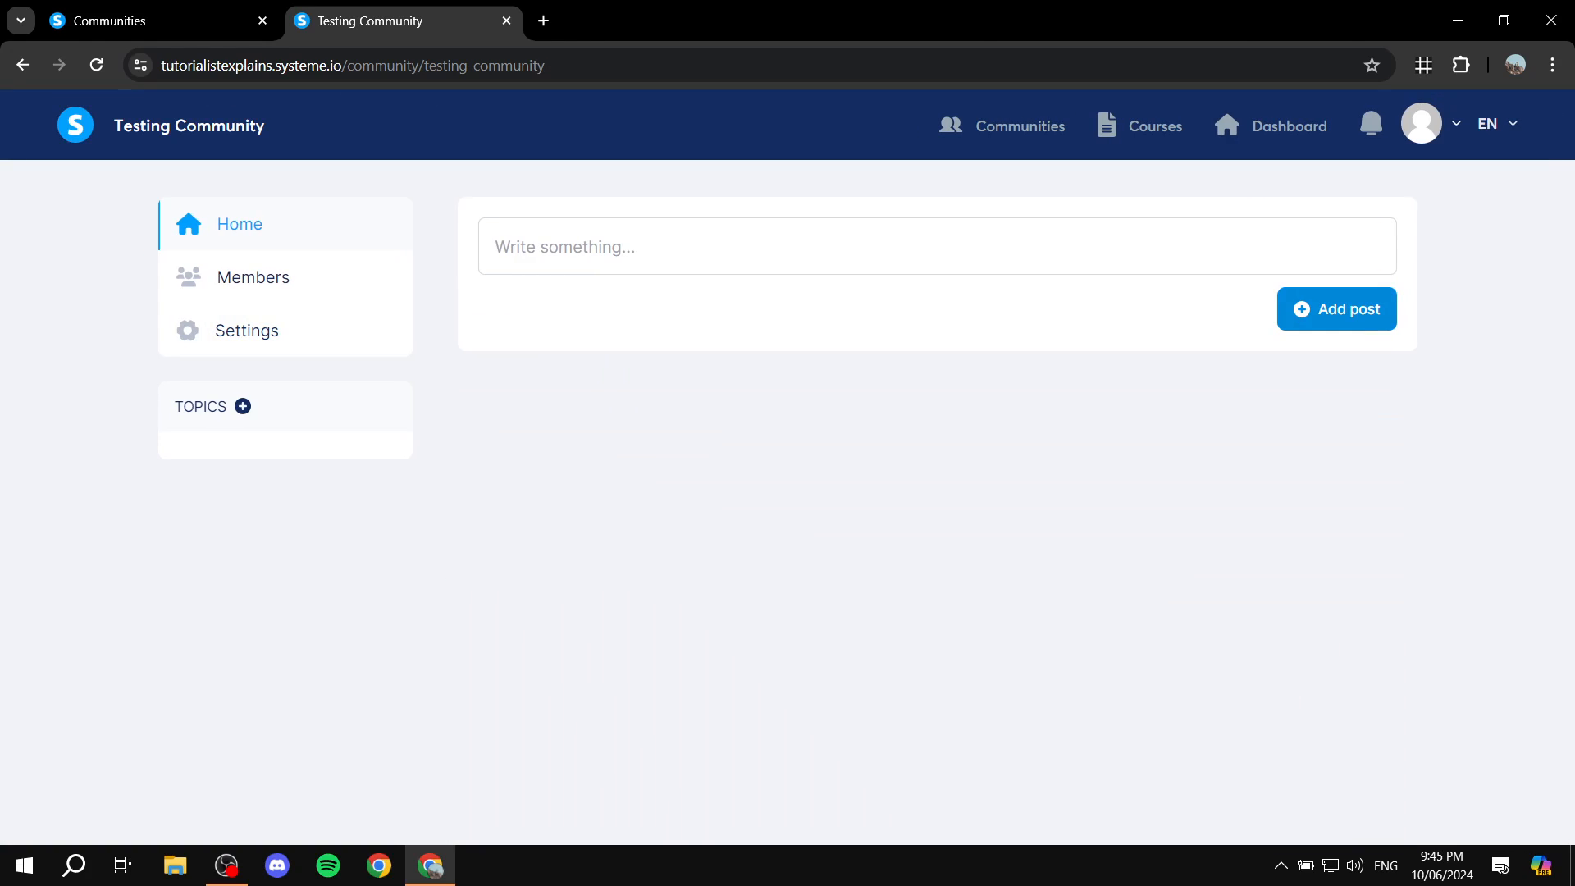
click(1337, 309)
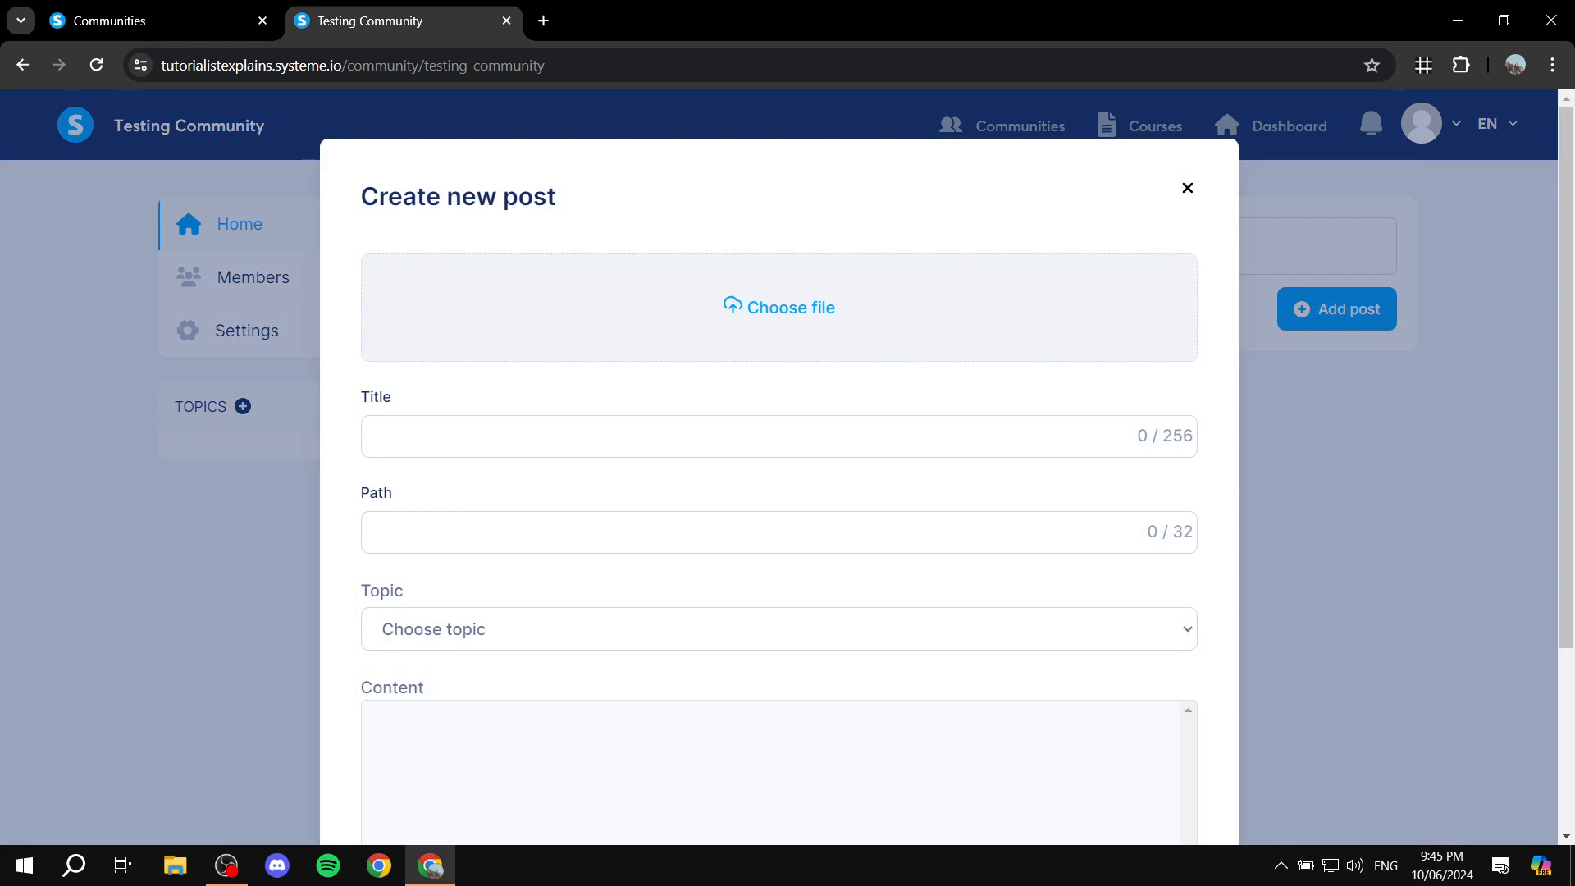
click(1187, 188)
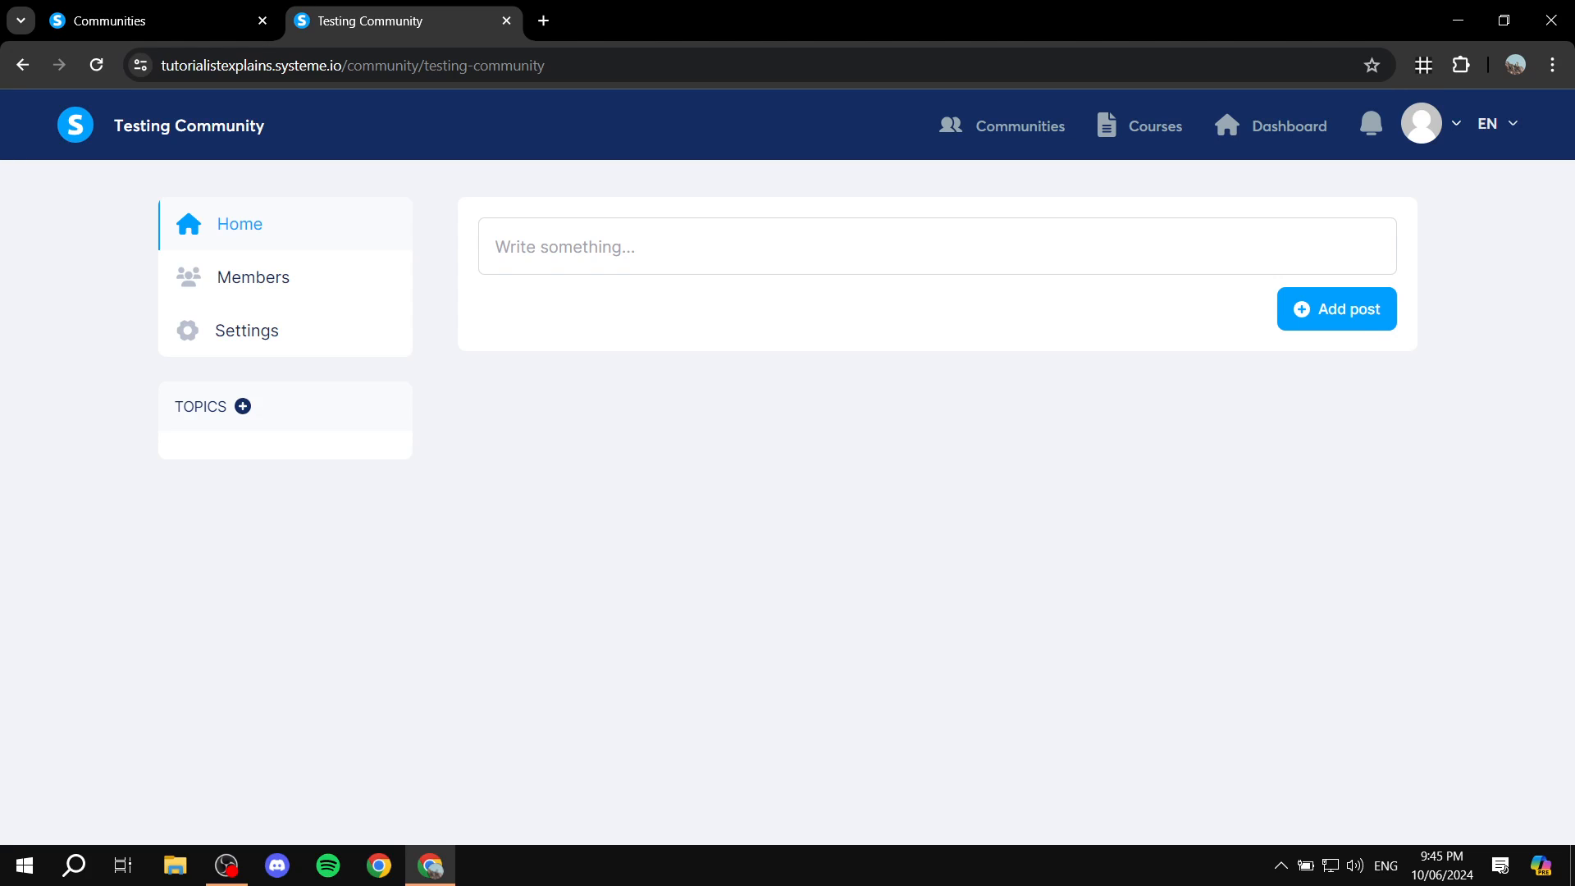
Step: Add a topic named General chat with the path general-chat to the community
click(242, 406)
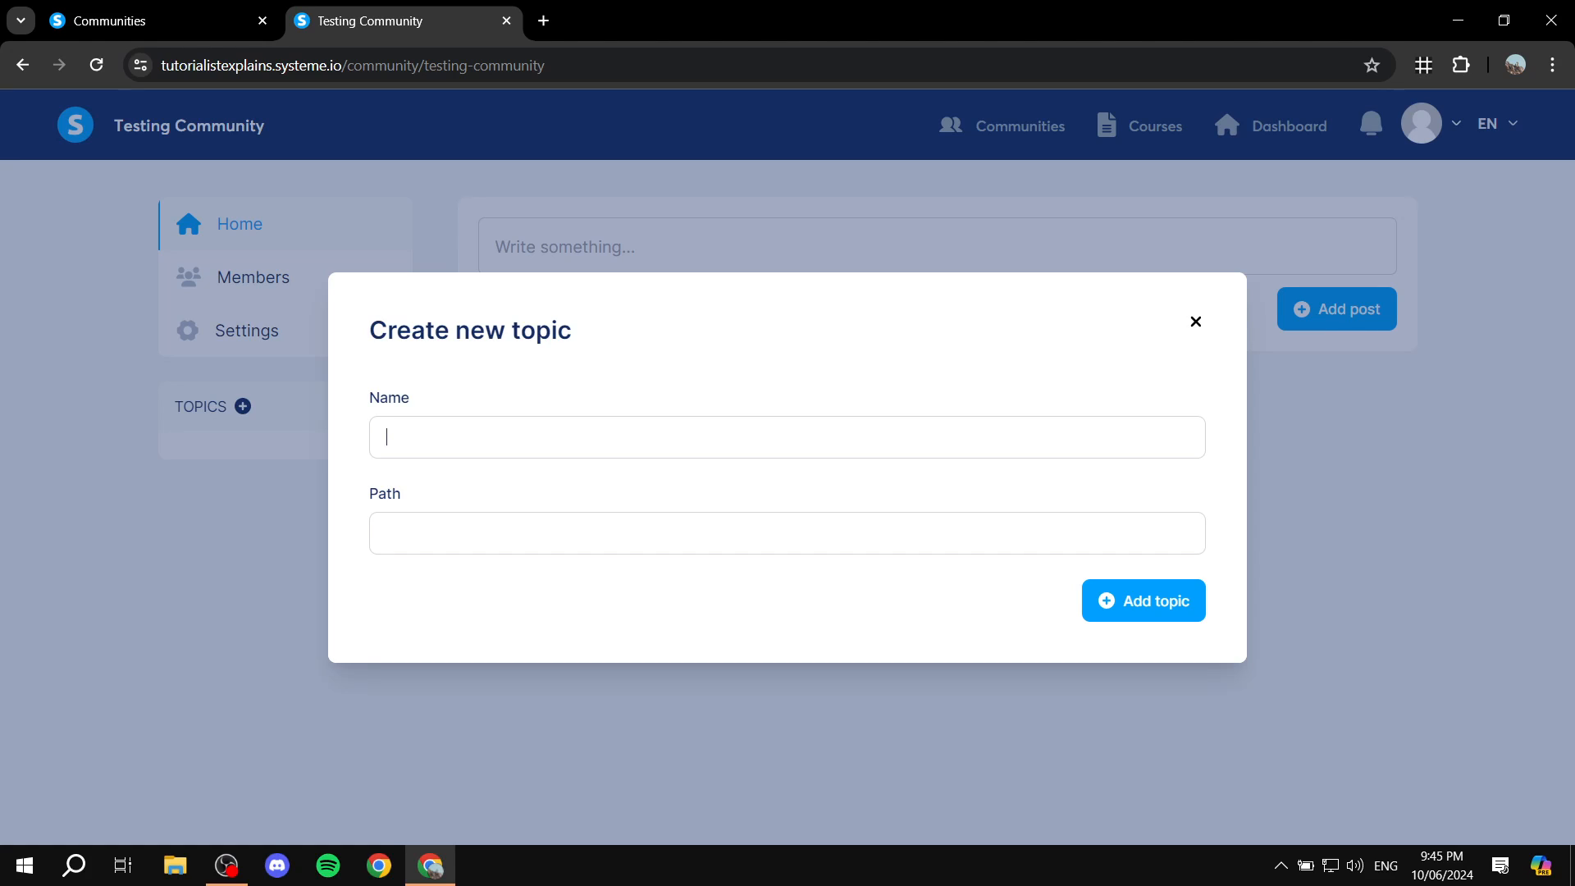
text(General chat)
key(Tab)
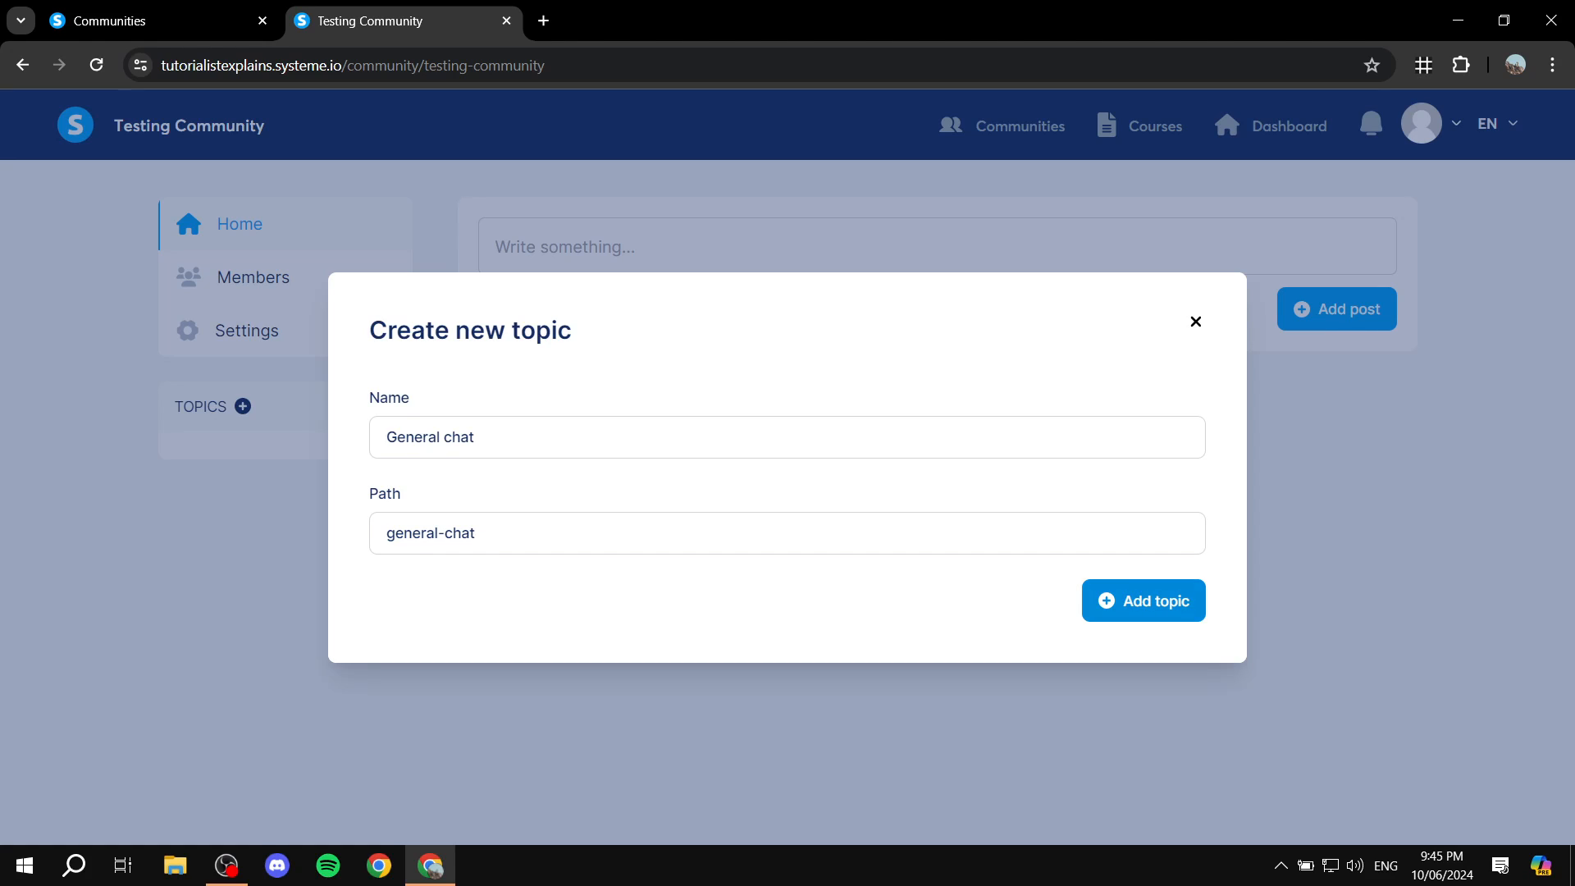
key(Return)
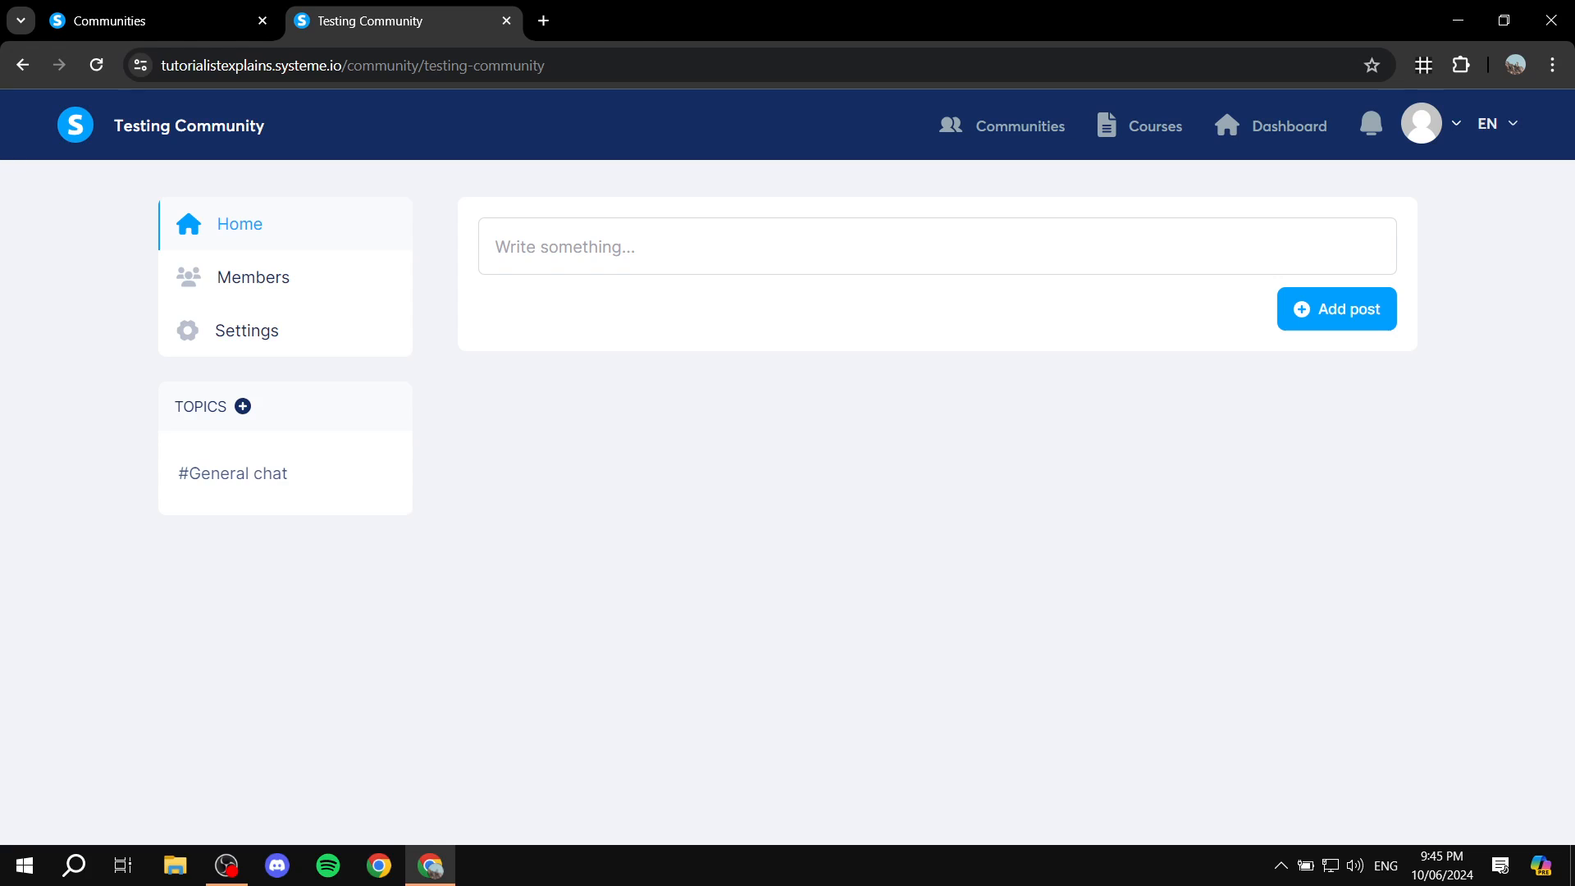
Step: Add a topic named News with the path news to the community
key(Return)
key(Tab)
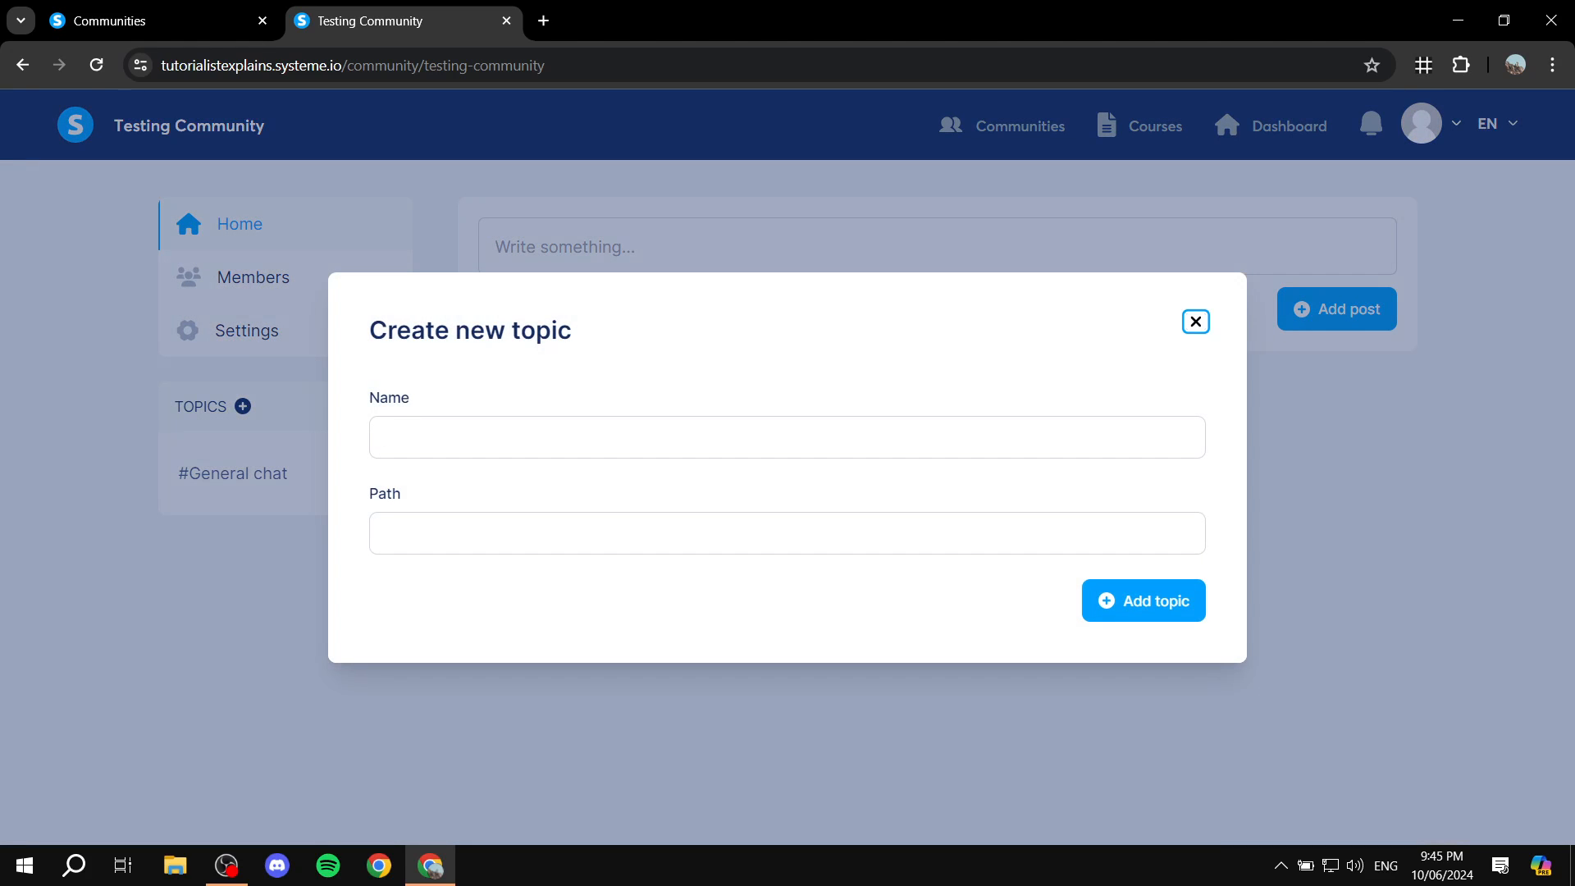
key(Tab)
text(News)
key(Tab)
text(news)
key(Tab)
key(Return)
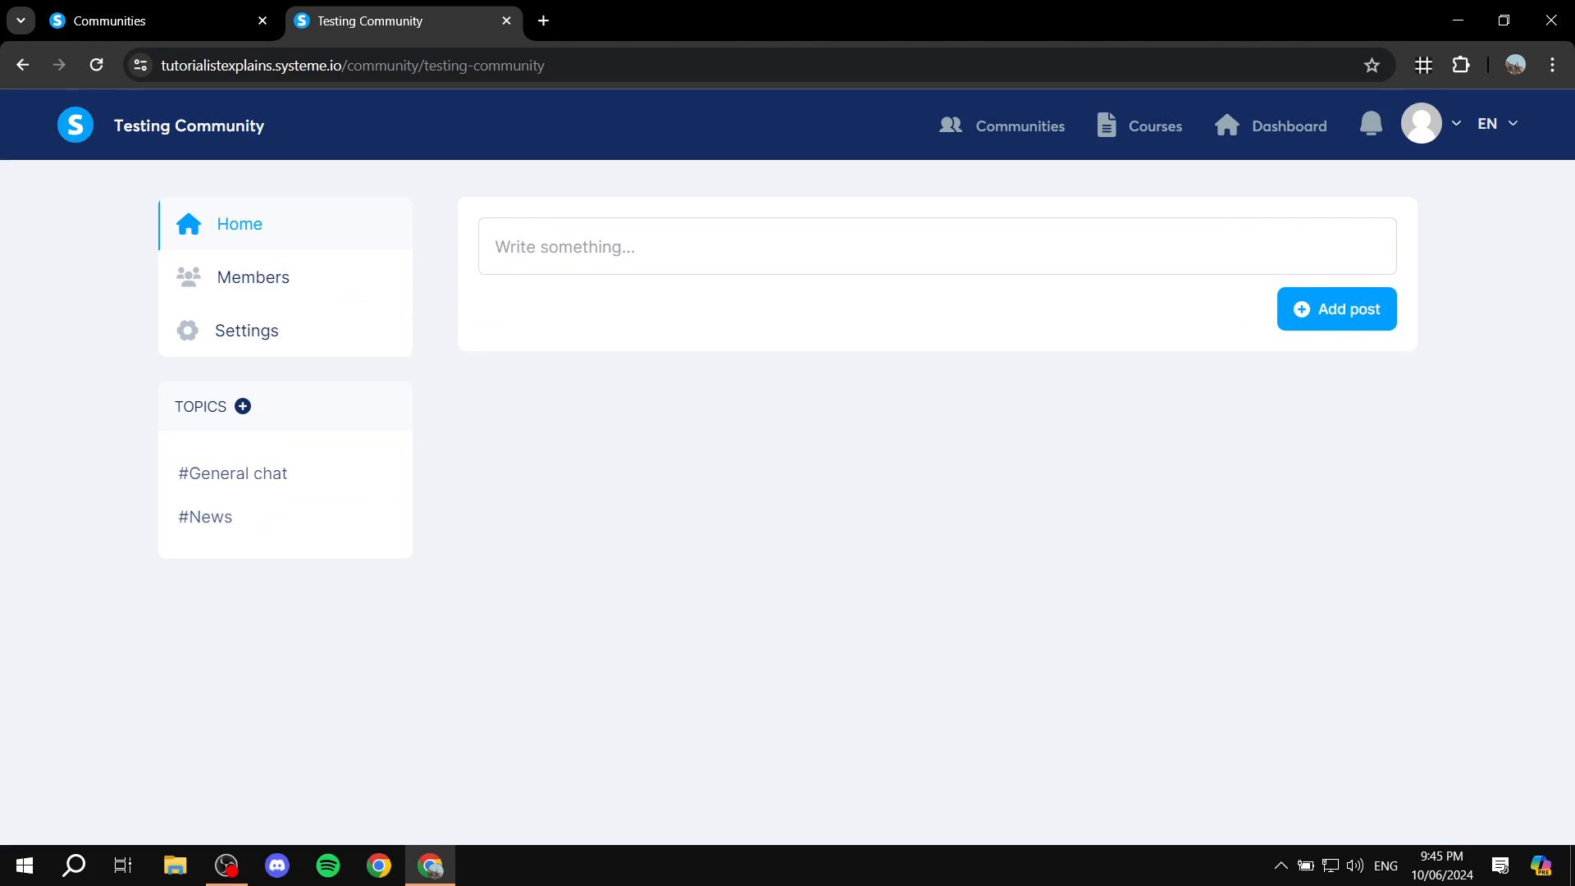
Step: Add another topic named One more to the community
key(Return)
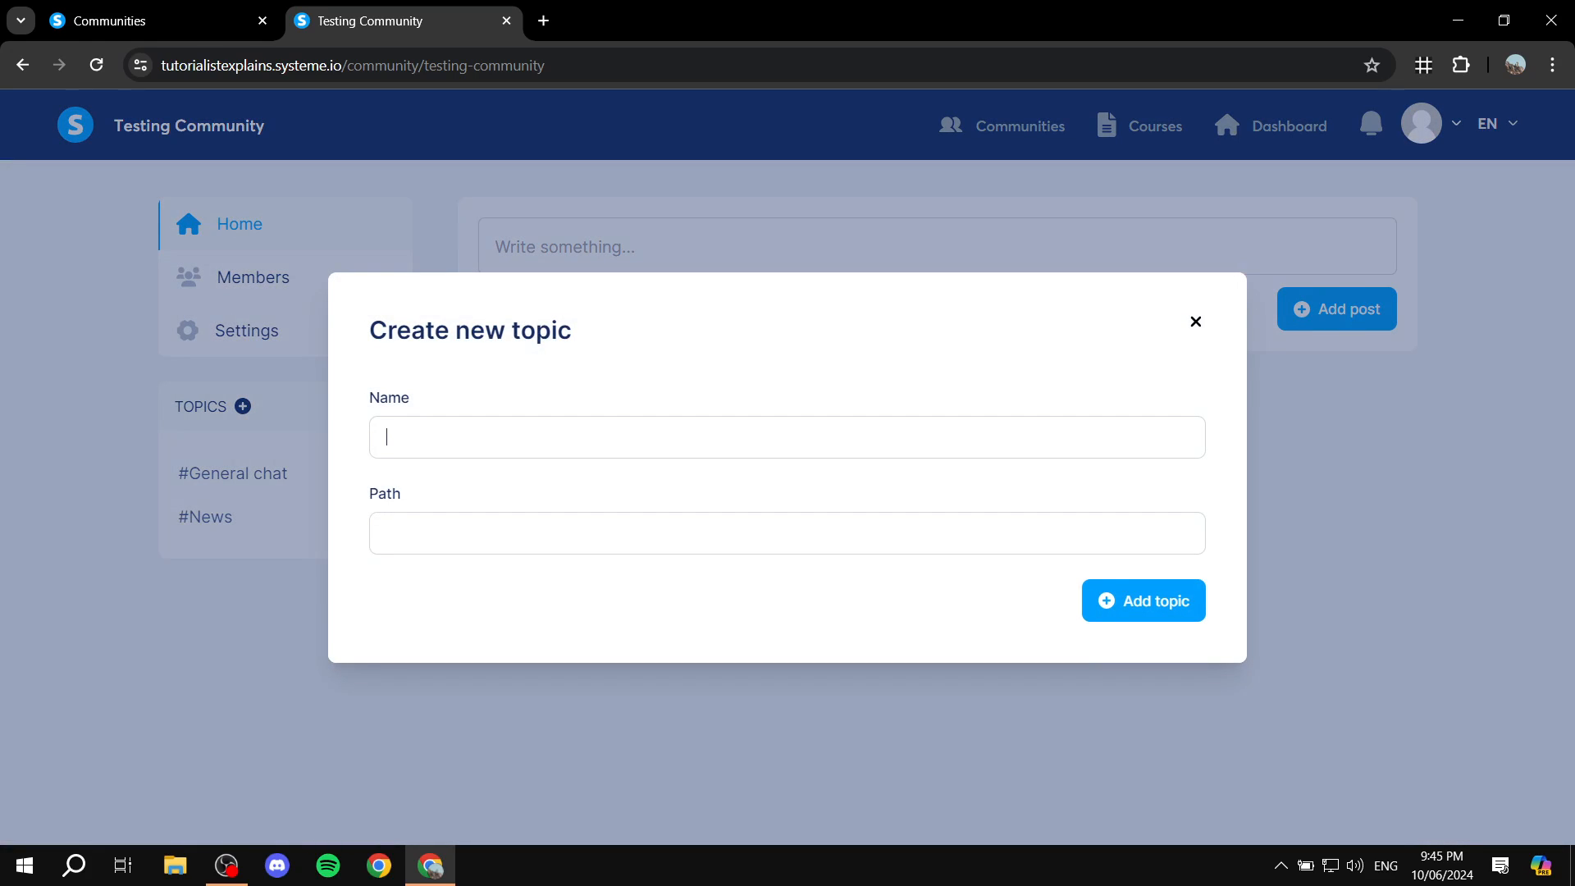
text(One more)
key(Tab)
key(Tab)
key(Return)
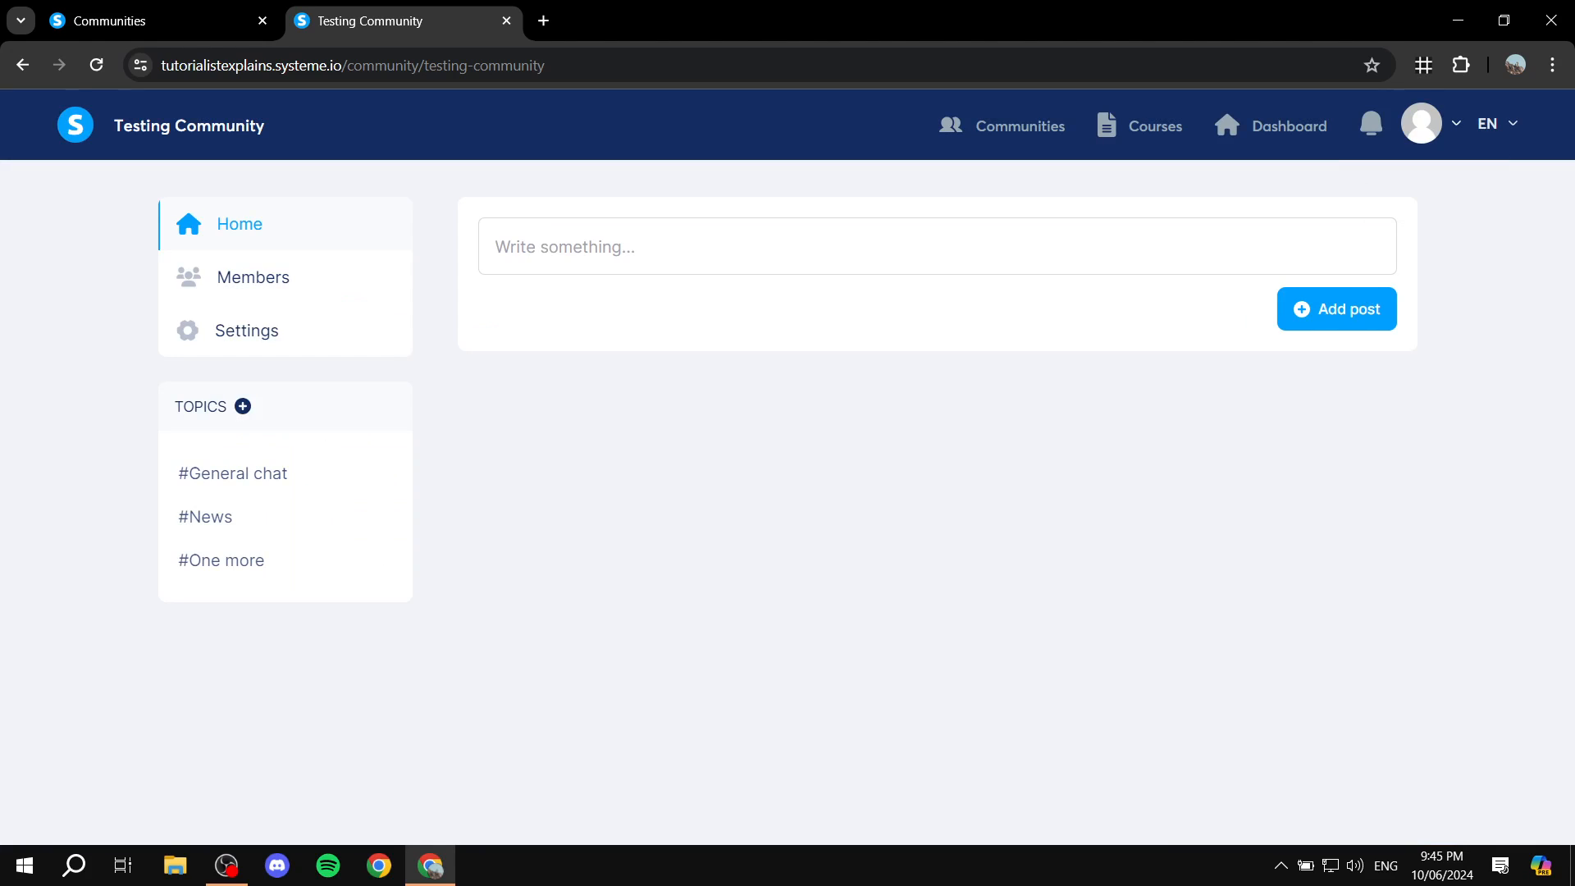
Step: Start a new community post and upload Colors.png as its image, keeping the default crop
click(1337, 309)
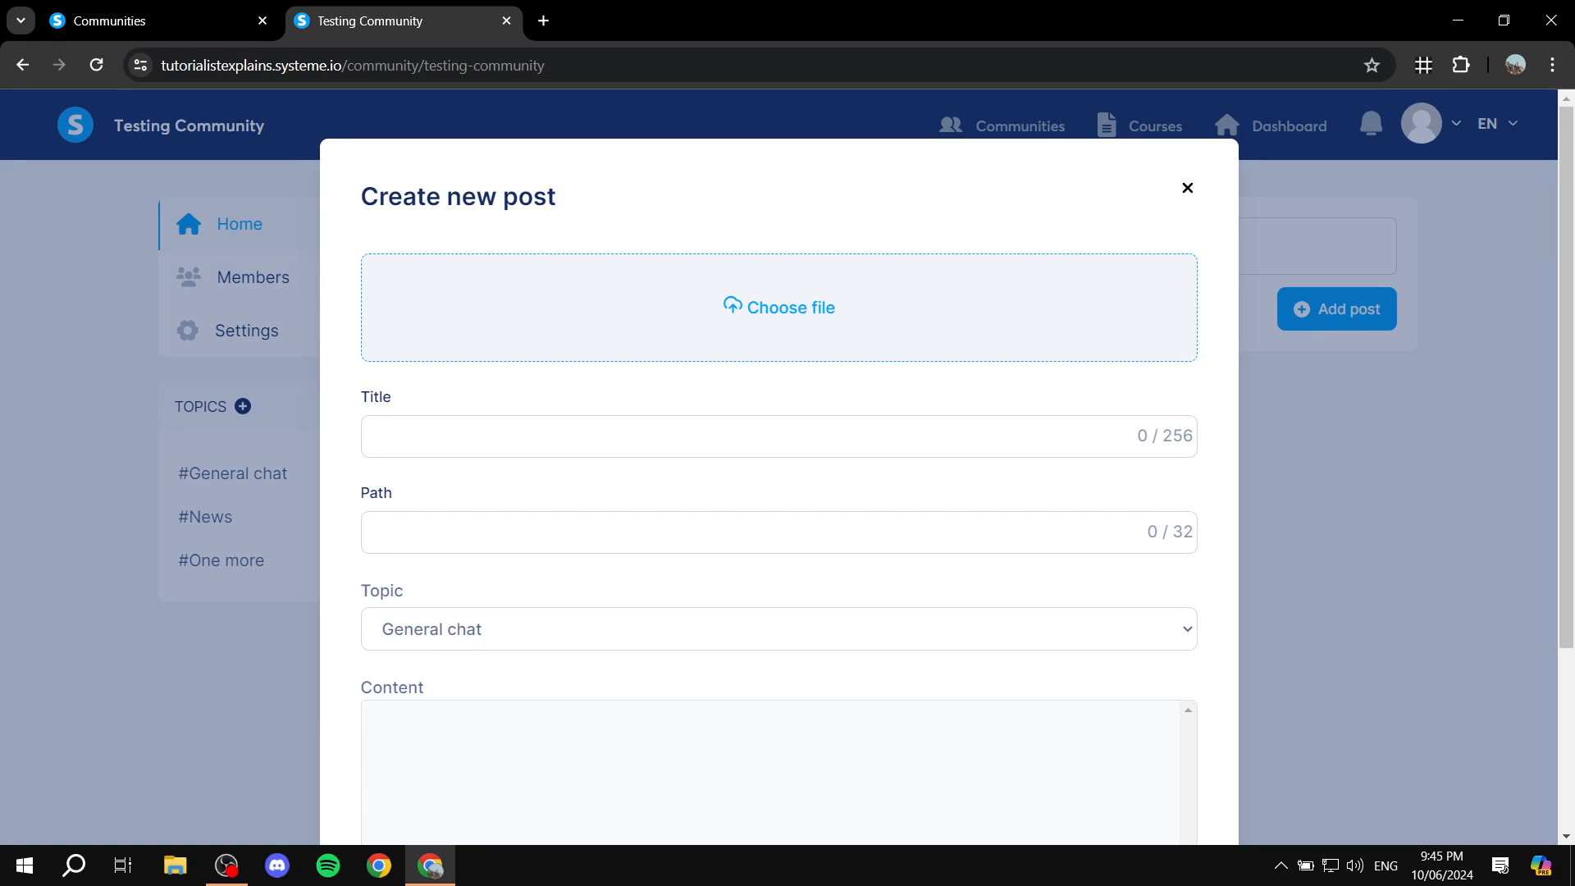
click(779, 308)
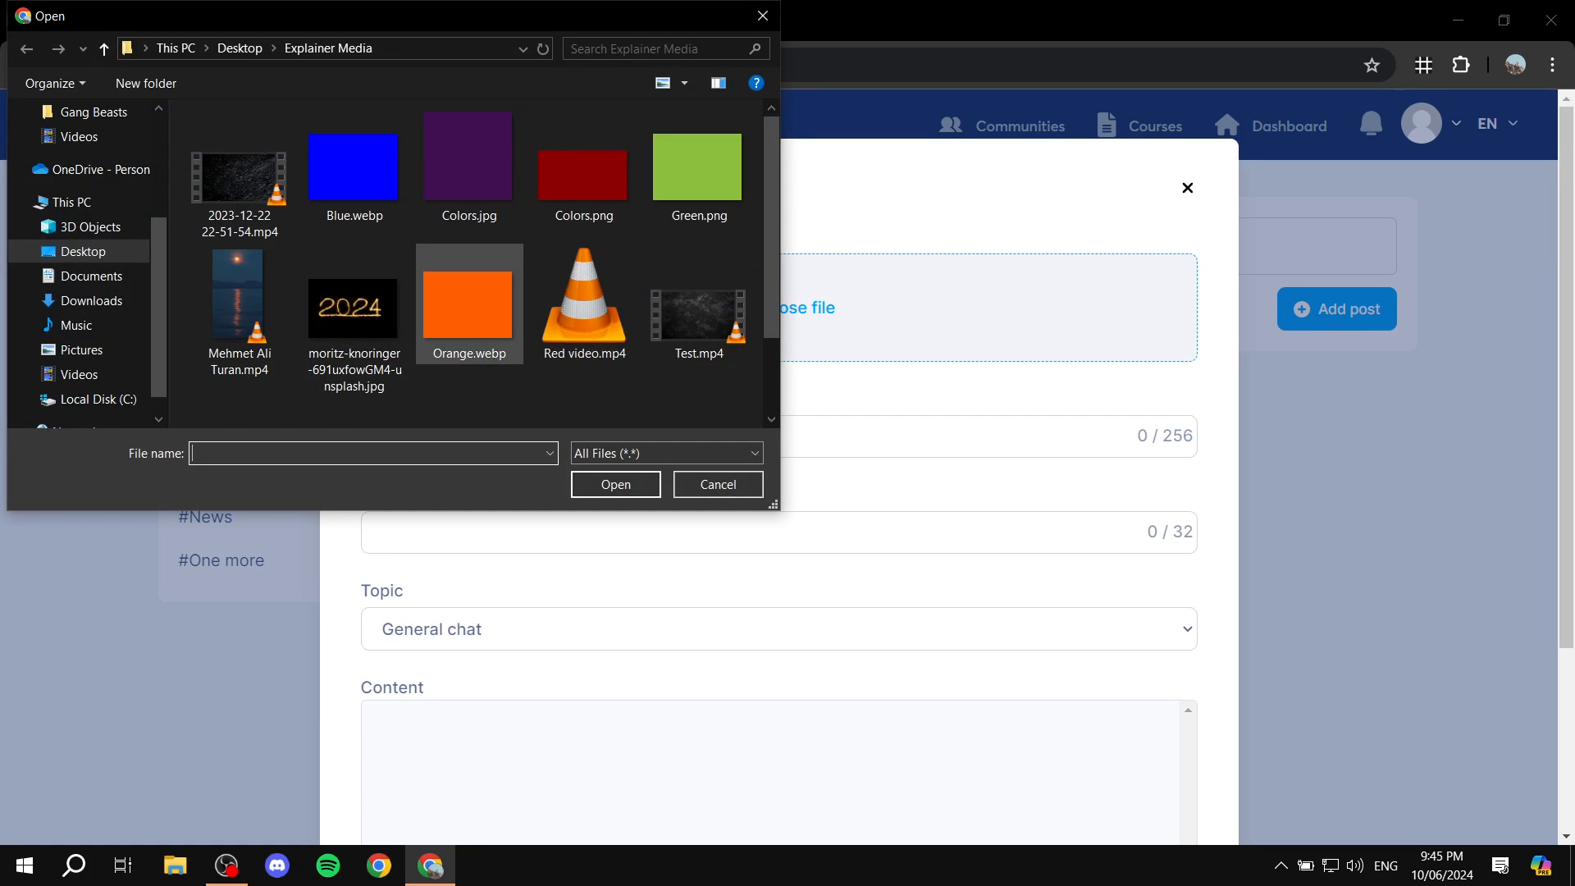
double_click(584, 168)
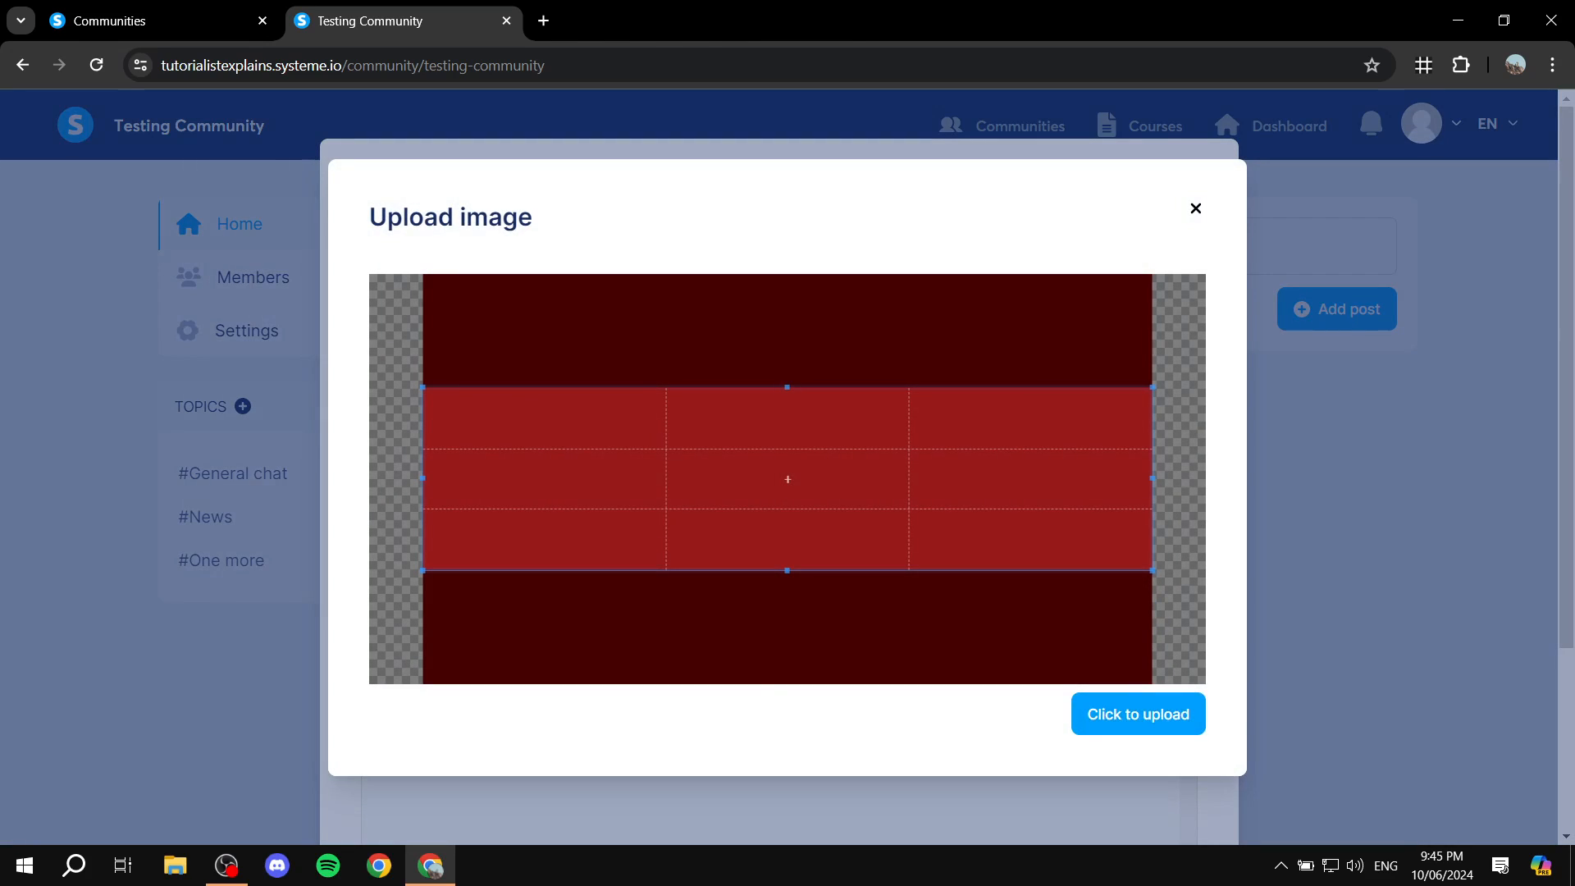
click(1132, 710)
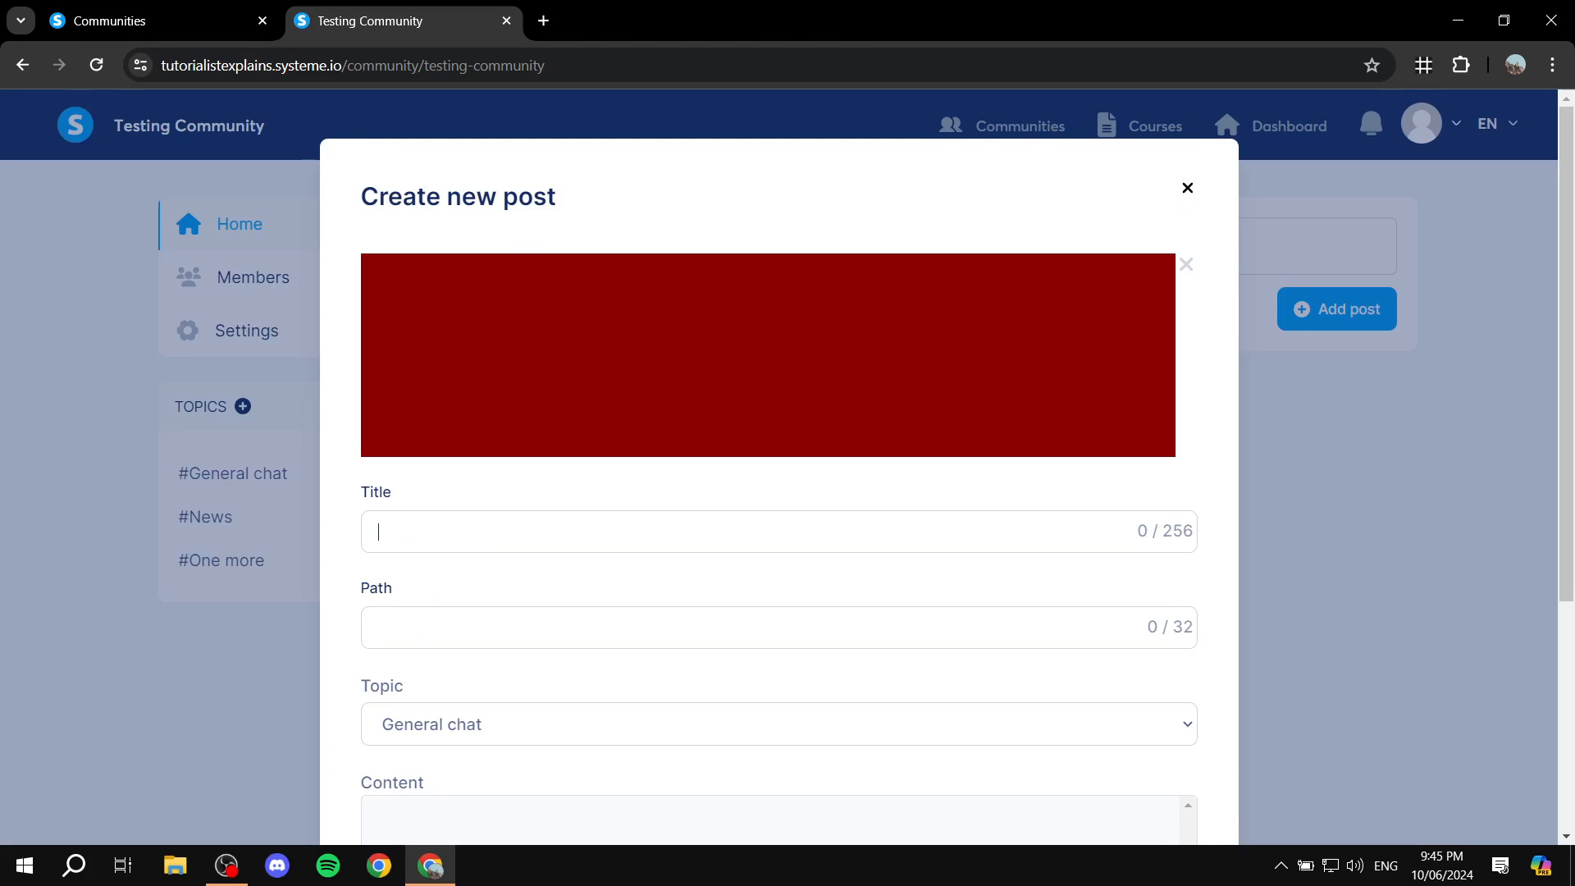
Step: Title the post Red, set its path to red and assign it to the News topic
text(Red)
key(Tab)
text(red)
scroll(779, 533, down, 2)
click(779, 519)
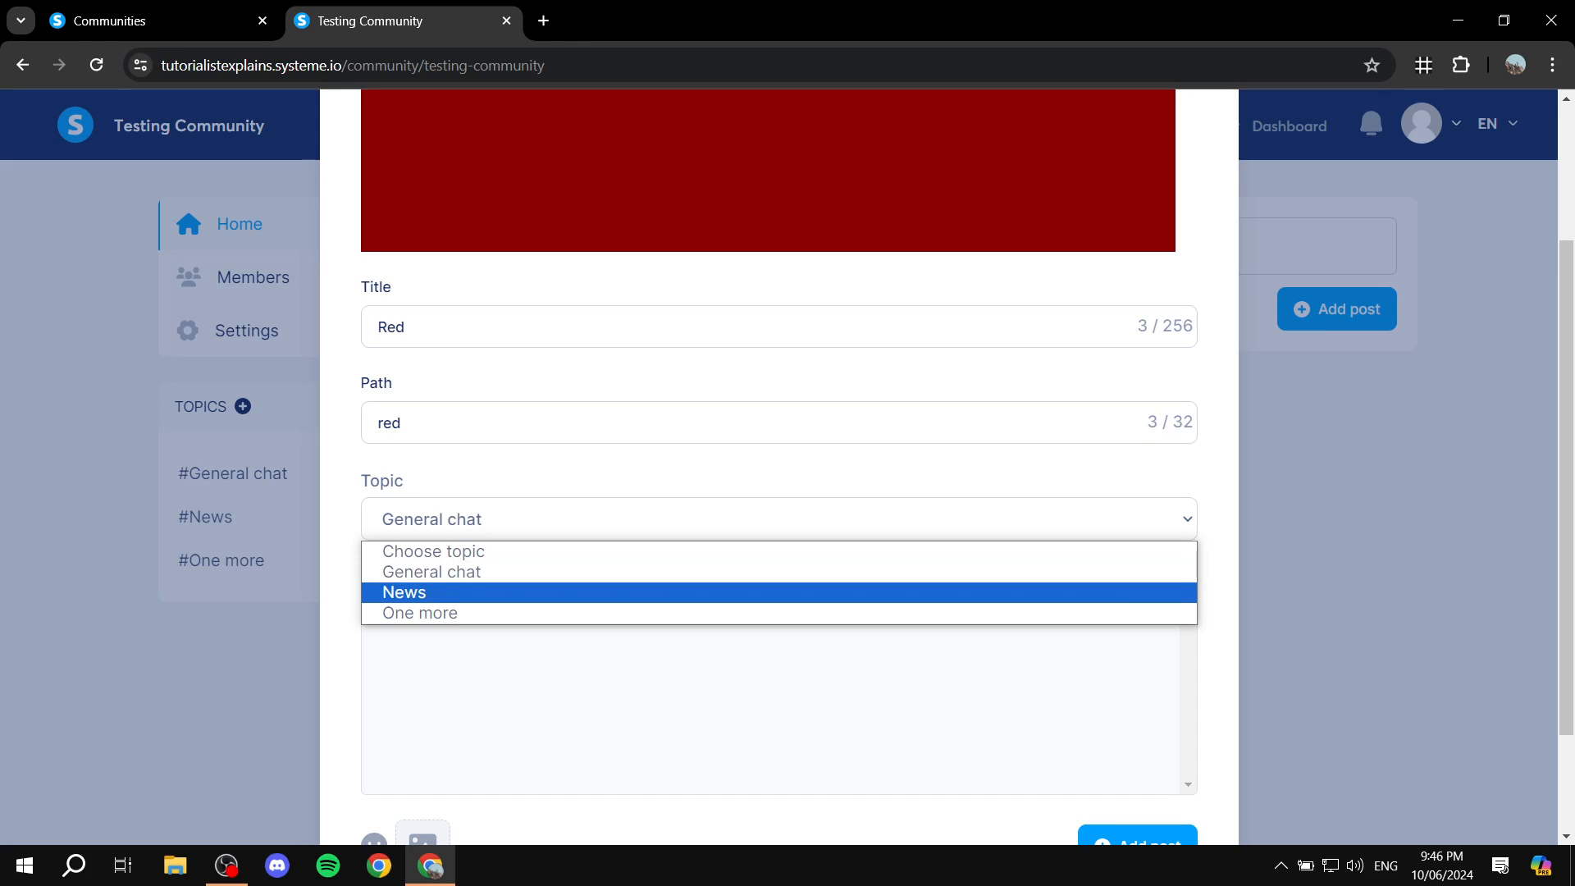
click(779, 593)
scroll(779, 592, down, 1)
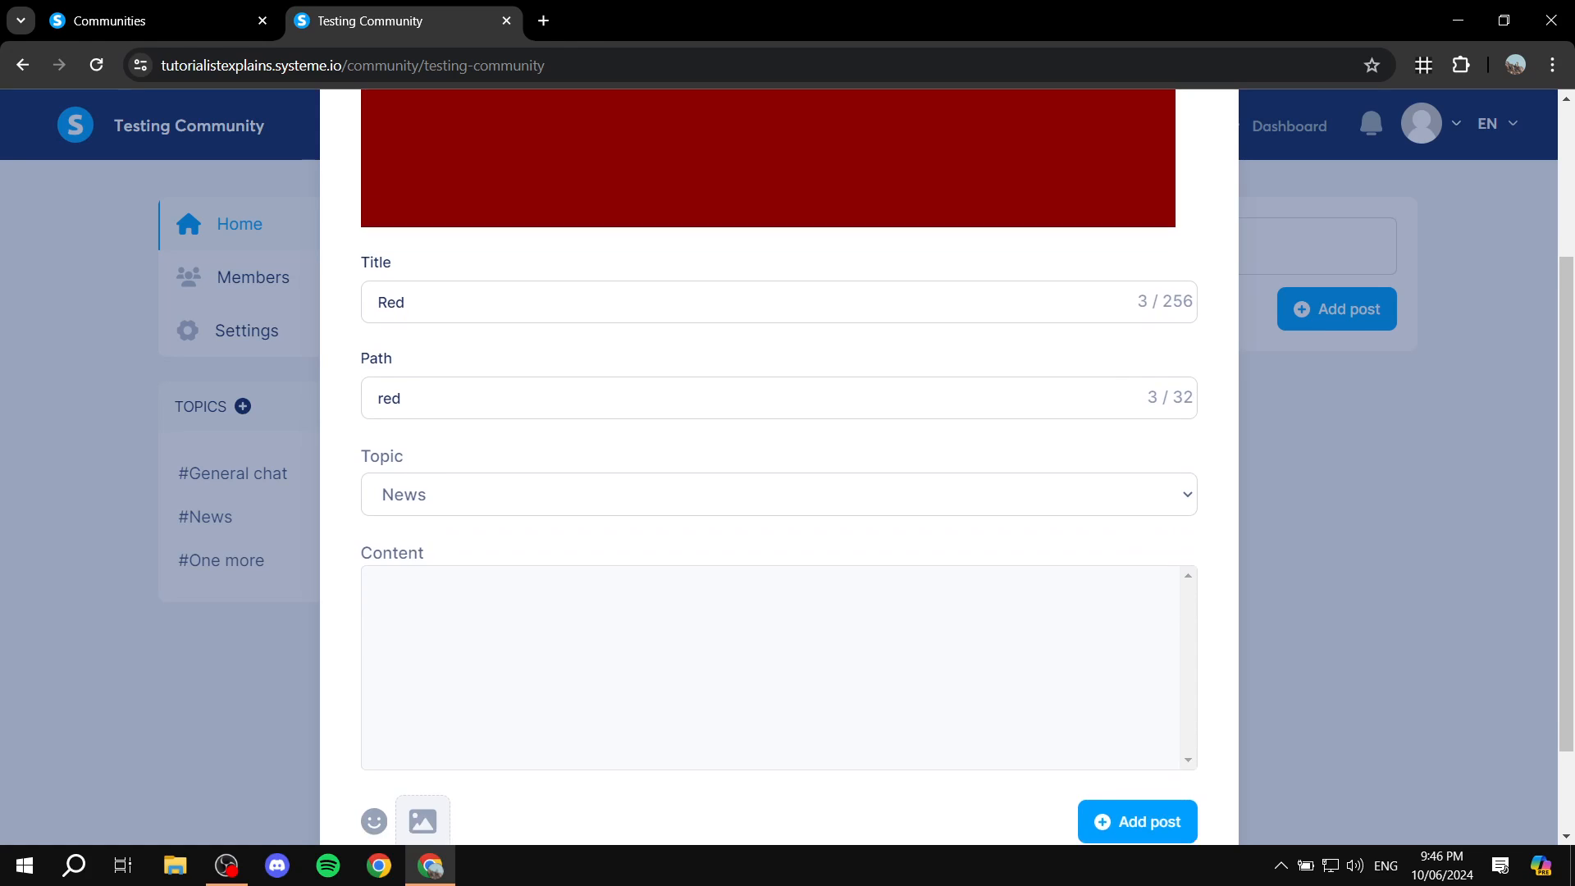
Step: Write "Hey there welcome to this new community!" as the post's content
click(771, 588)
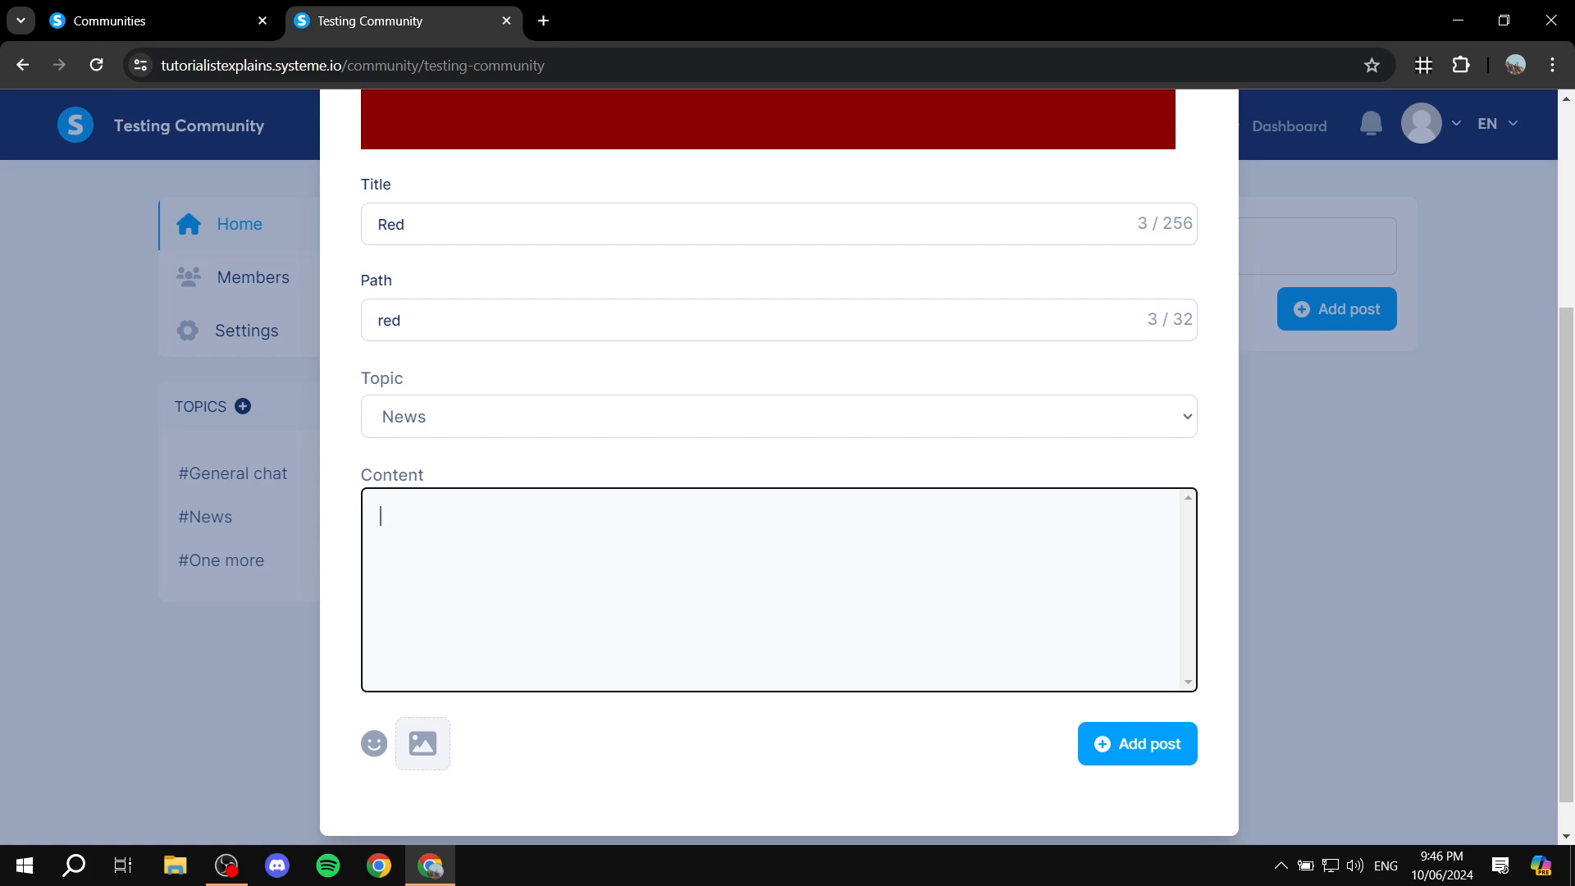
text(Hey there welcome to thi)
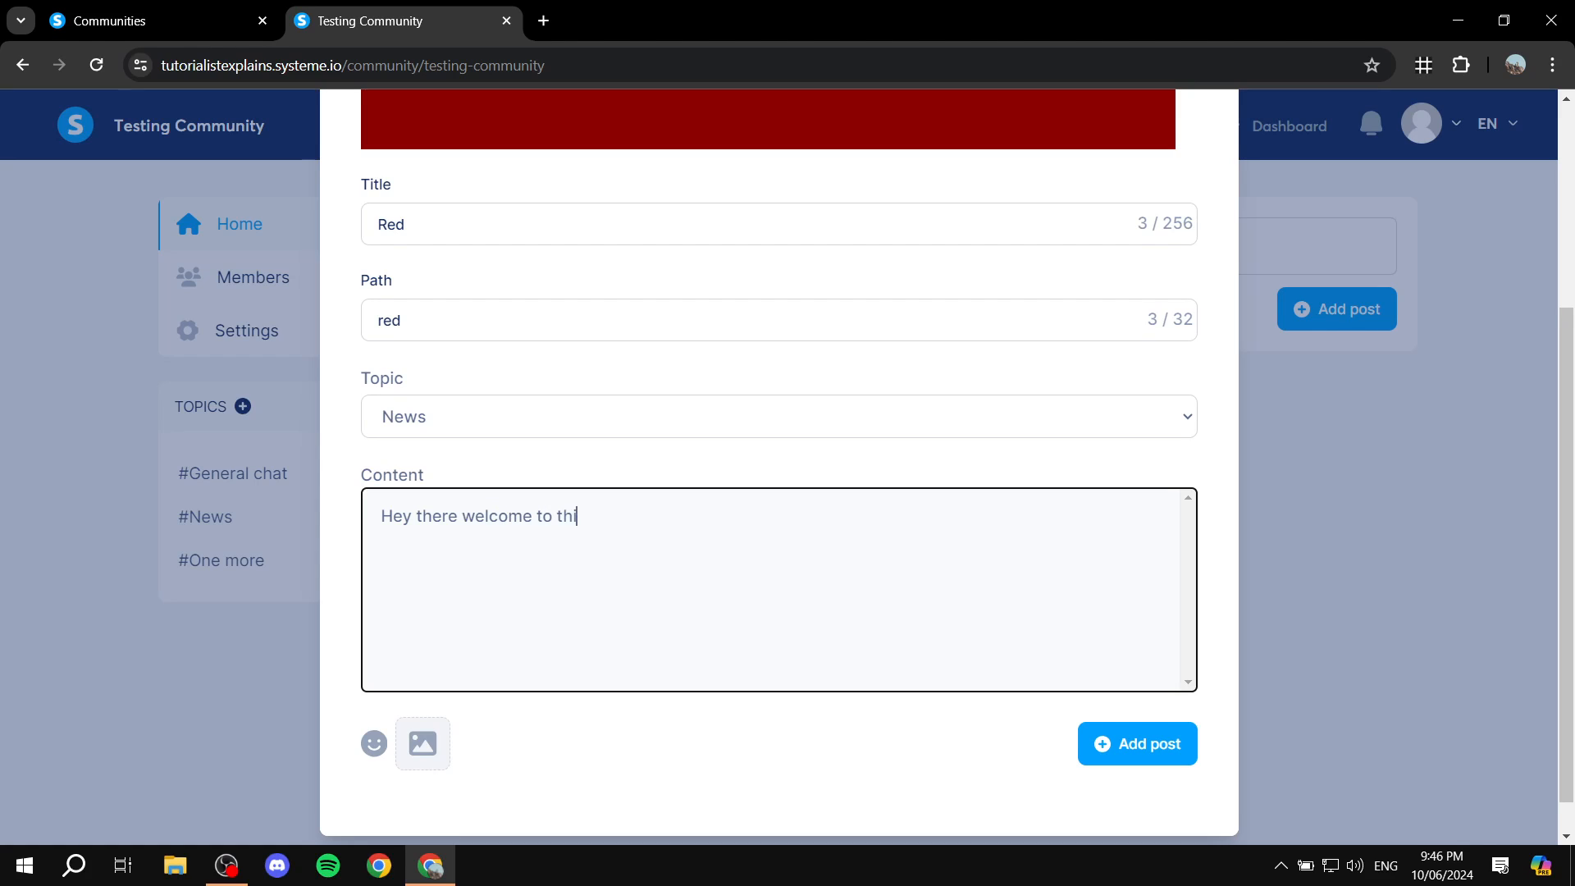
text(s new community!)
click(1138, 744)
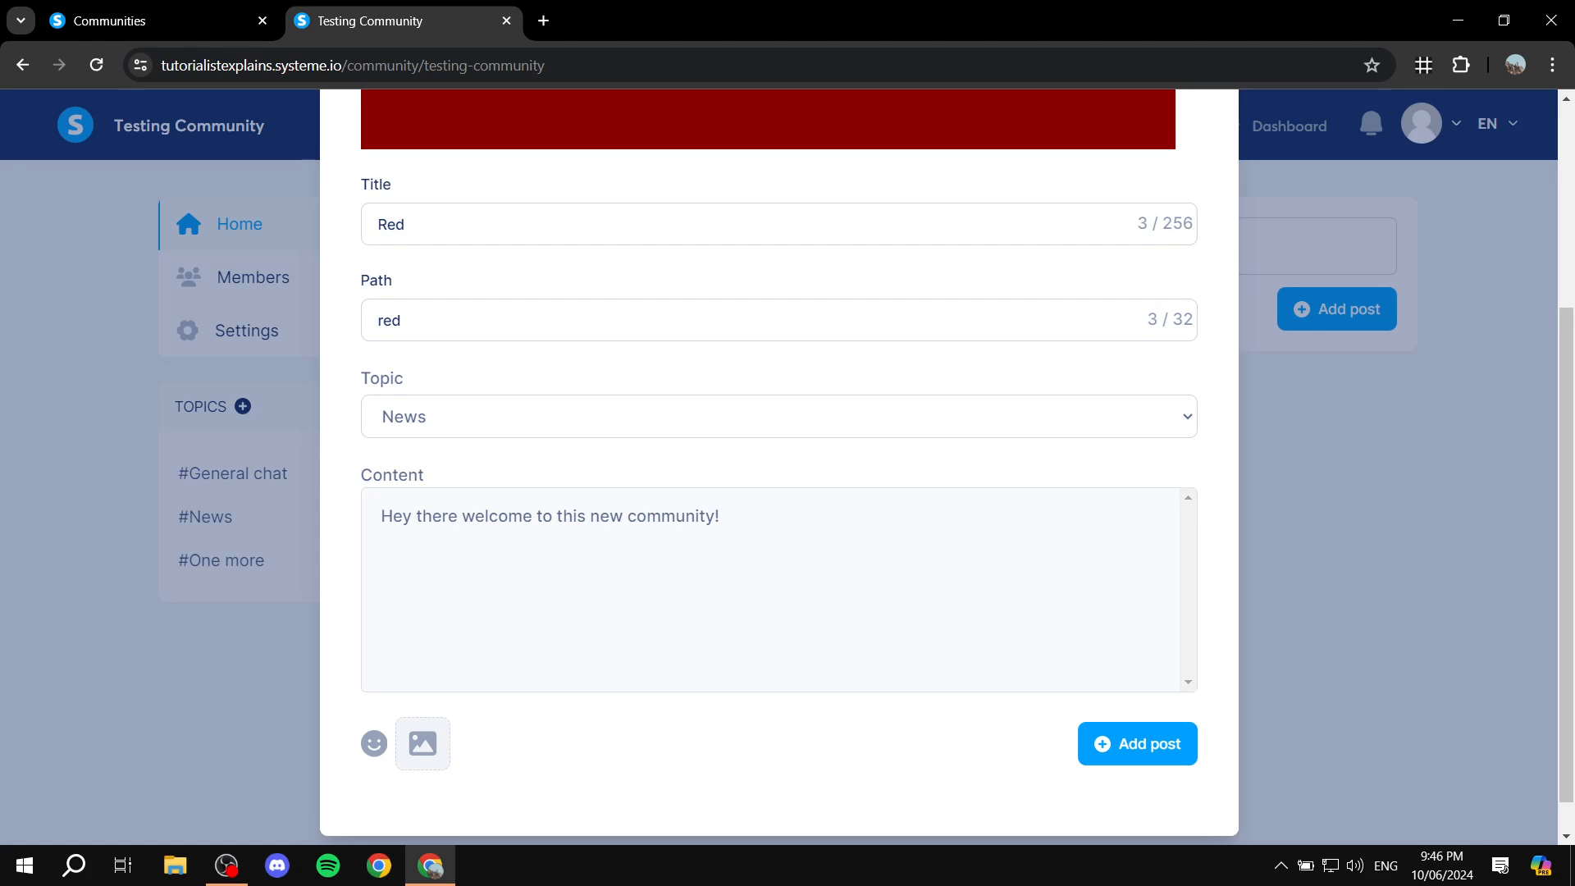
Step: View the post's emoji picker and image attachment chooser, and close them without adding anything
click(374, 744)
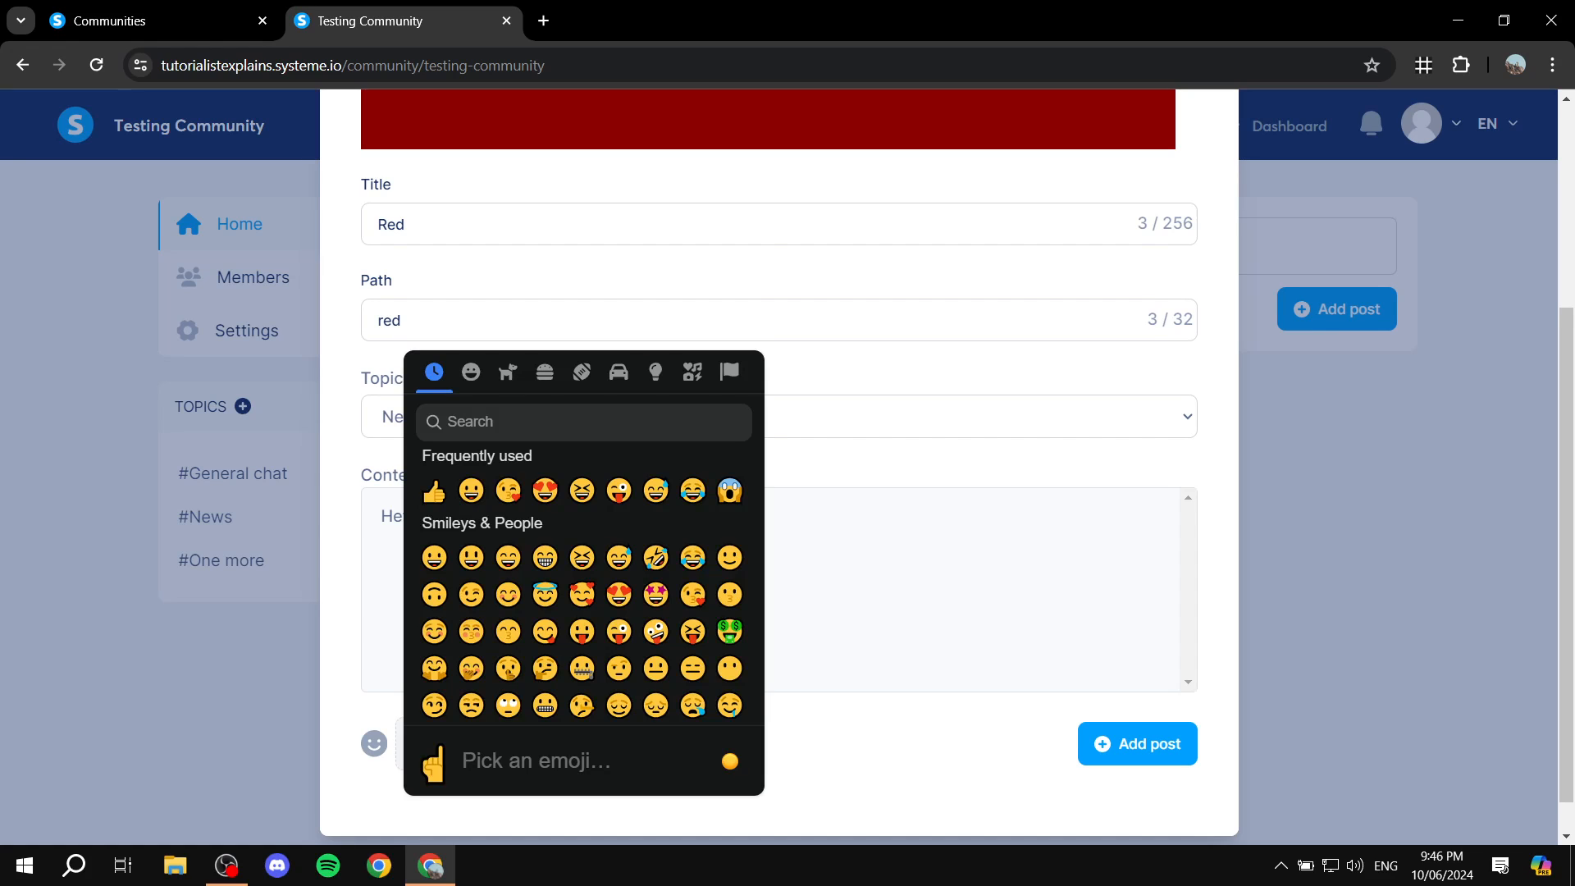
click(422, 743)
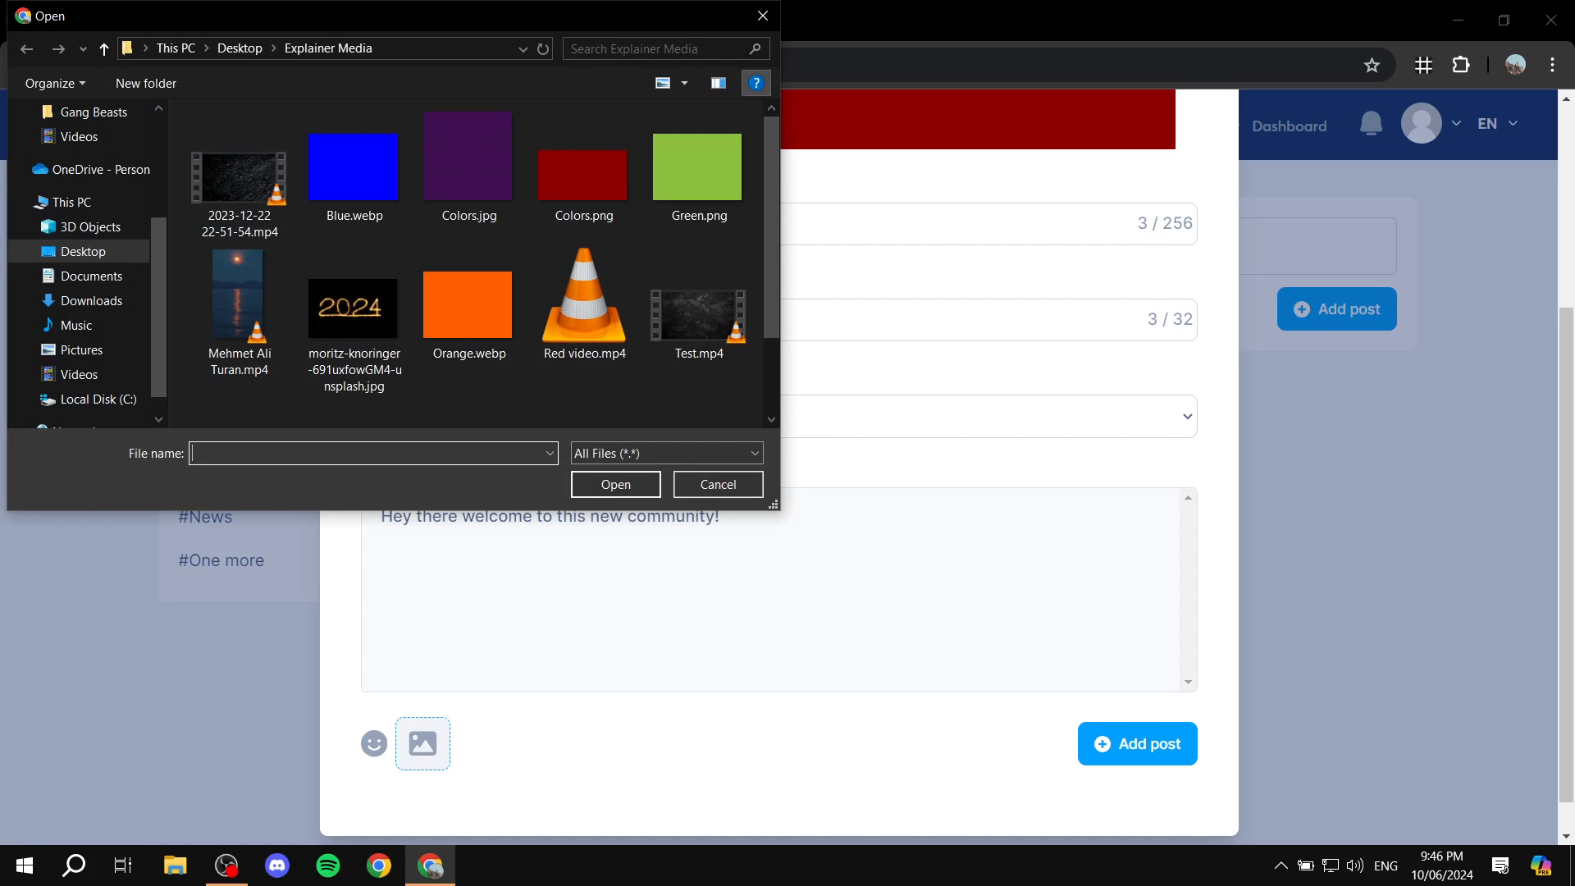
click(762, 16)
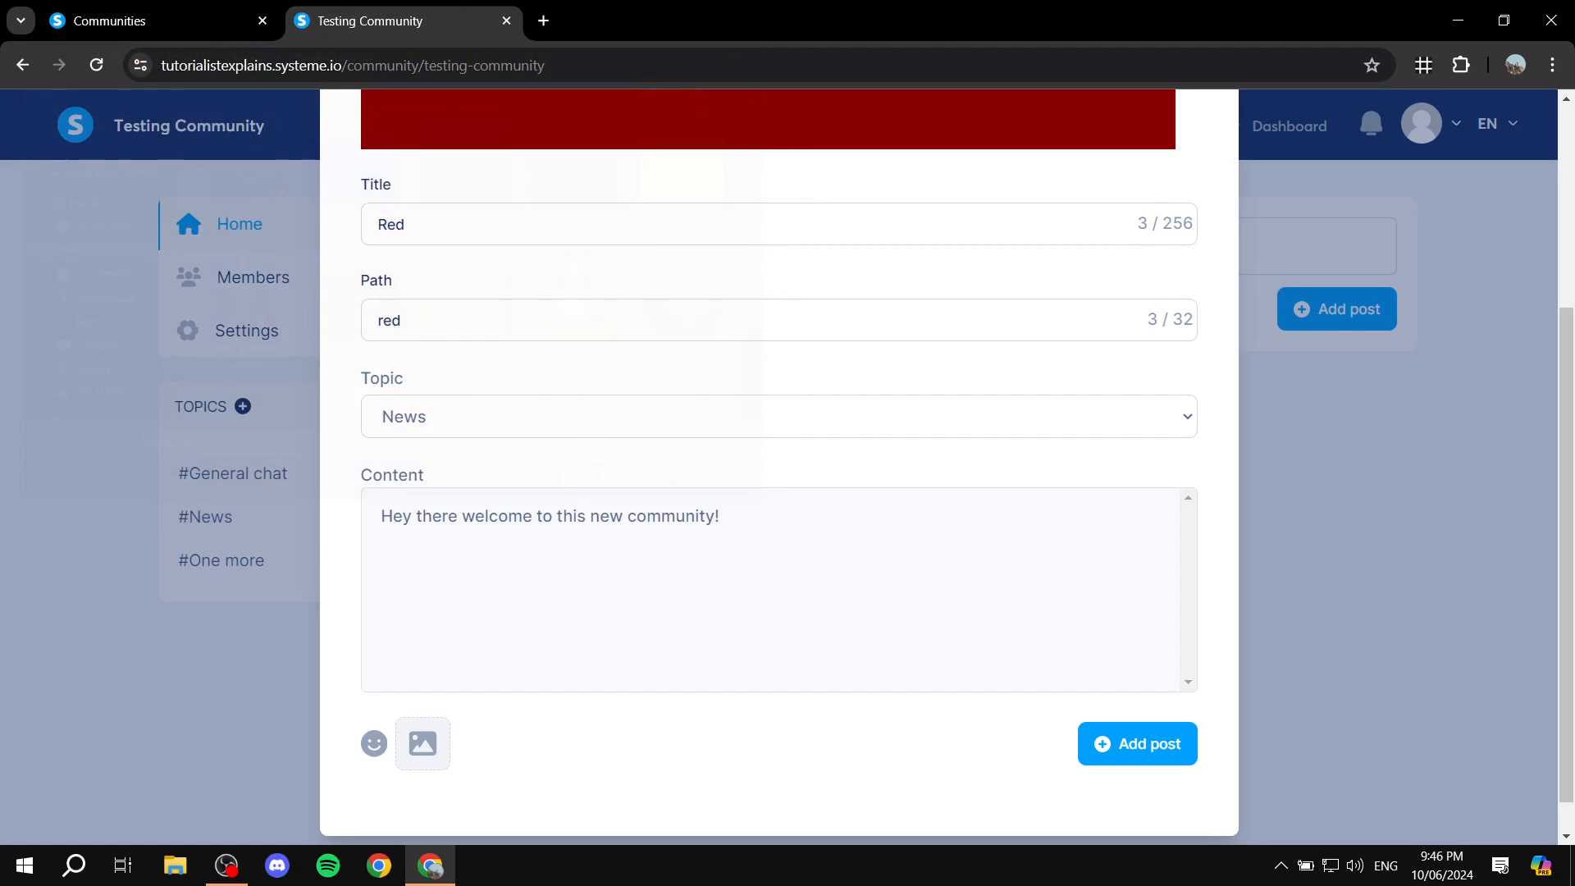
Step: Review the completed form, publish the Red post and check it in the community feed
scroll(779, 468, up, 4)
scroll(779, 467, down, 5)
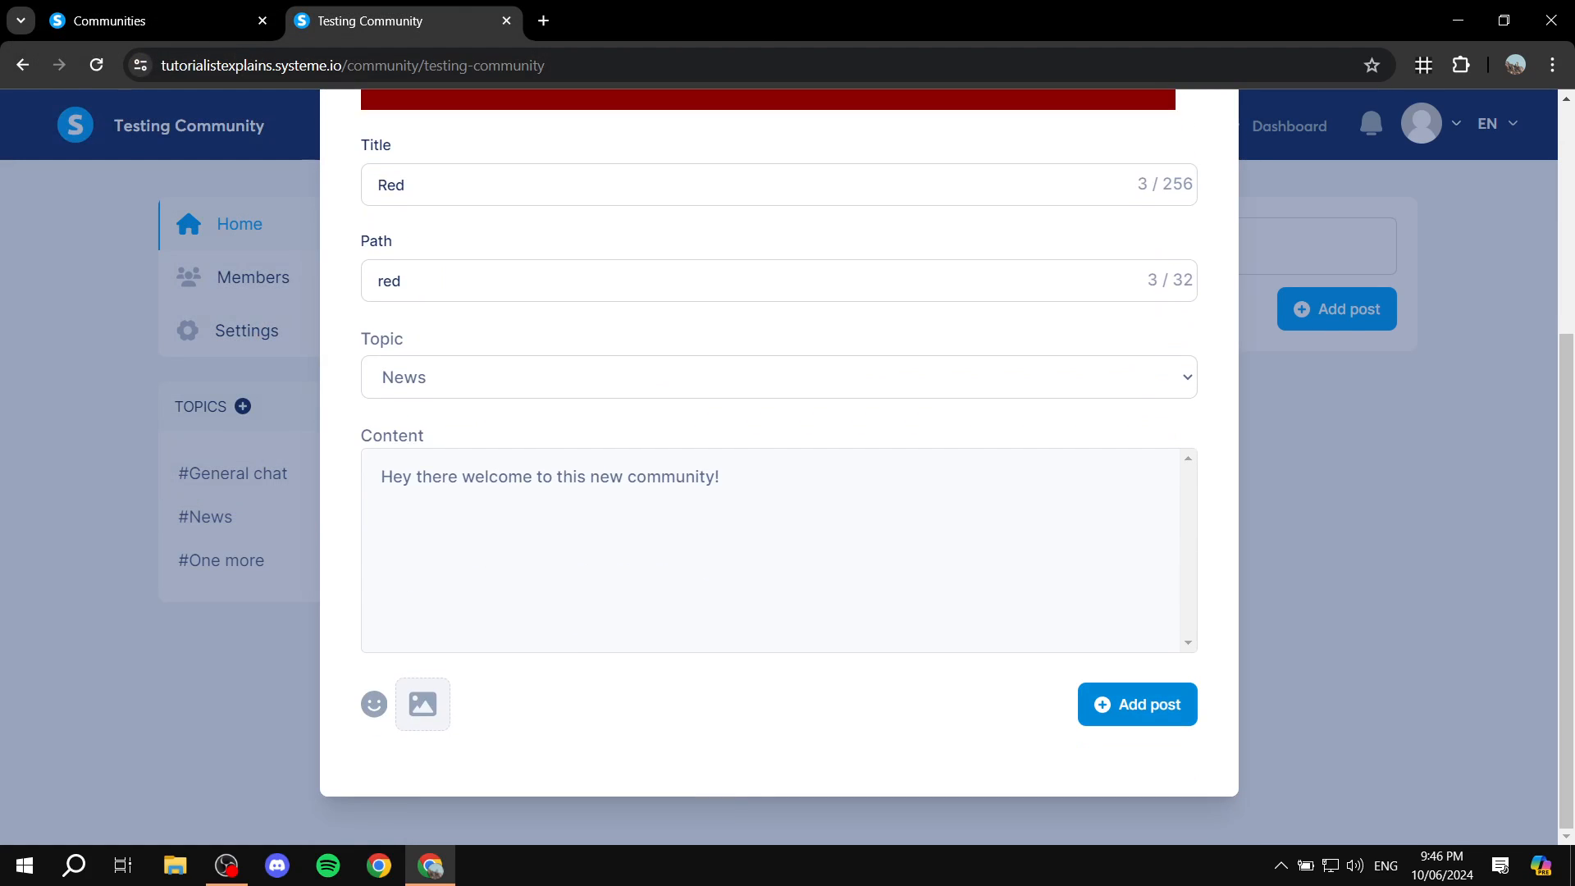
click(1137, 703)
scroll(928, 492, down, 2)
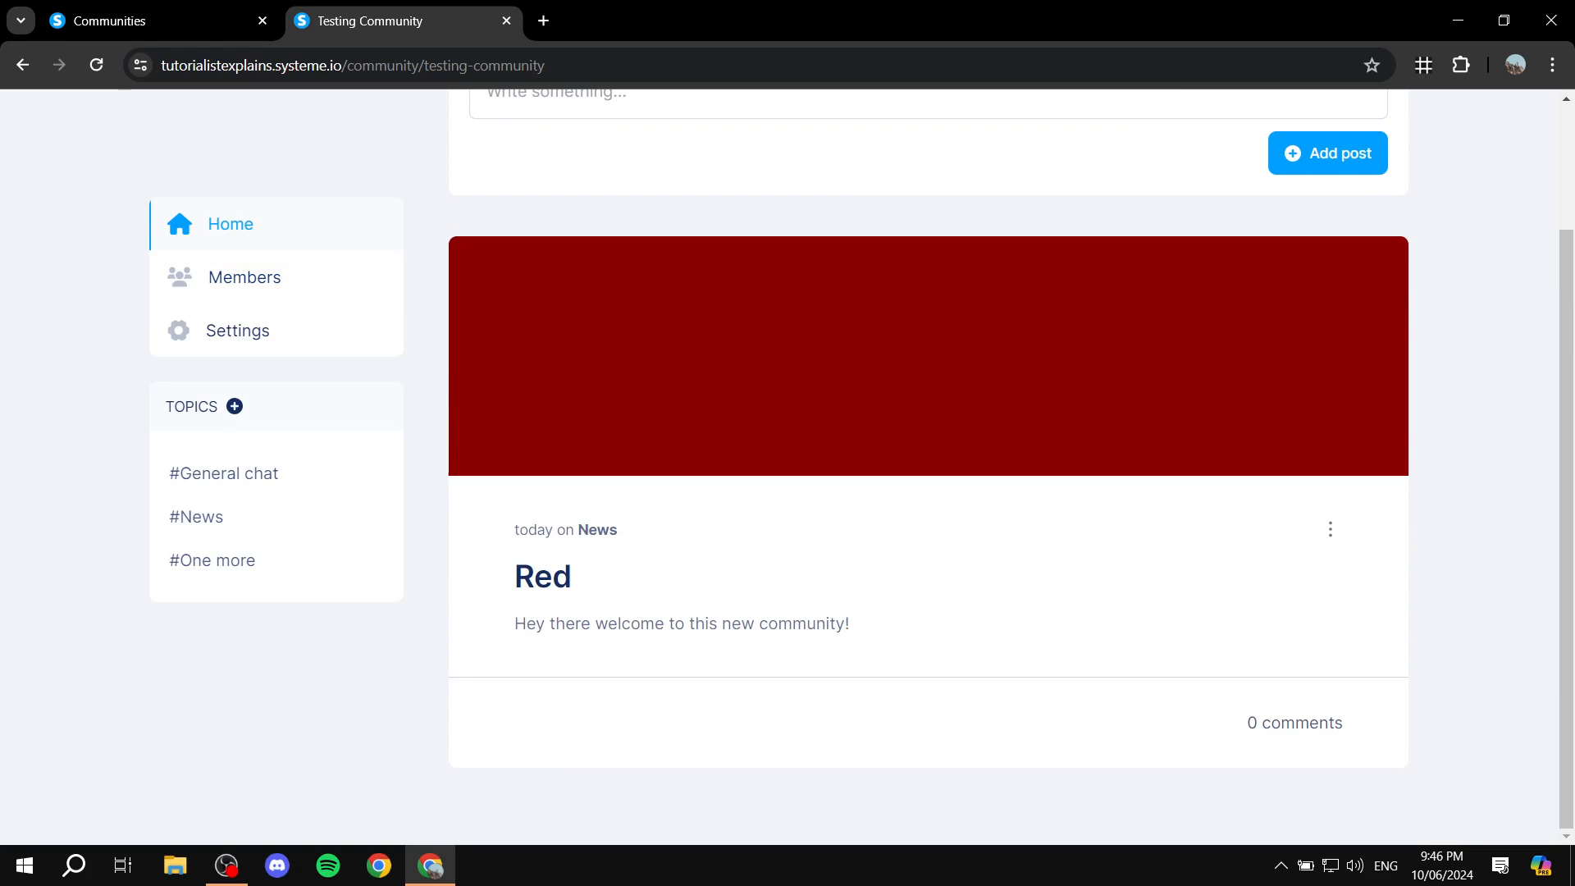
scroll(927, 492, up, 2)
scroll(928, 492, down, 2)
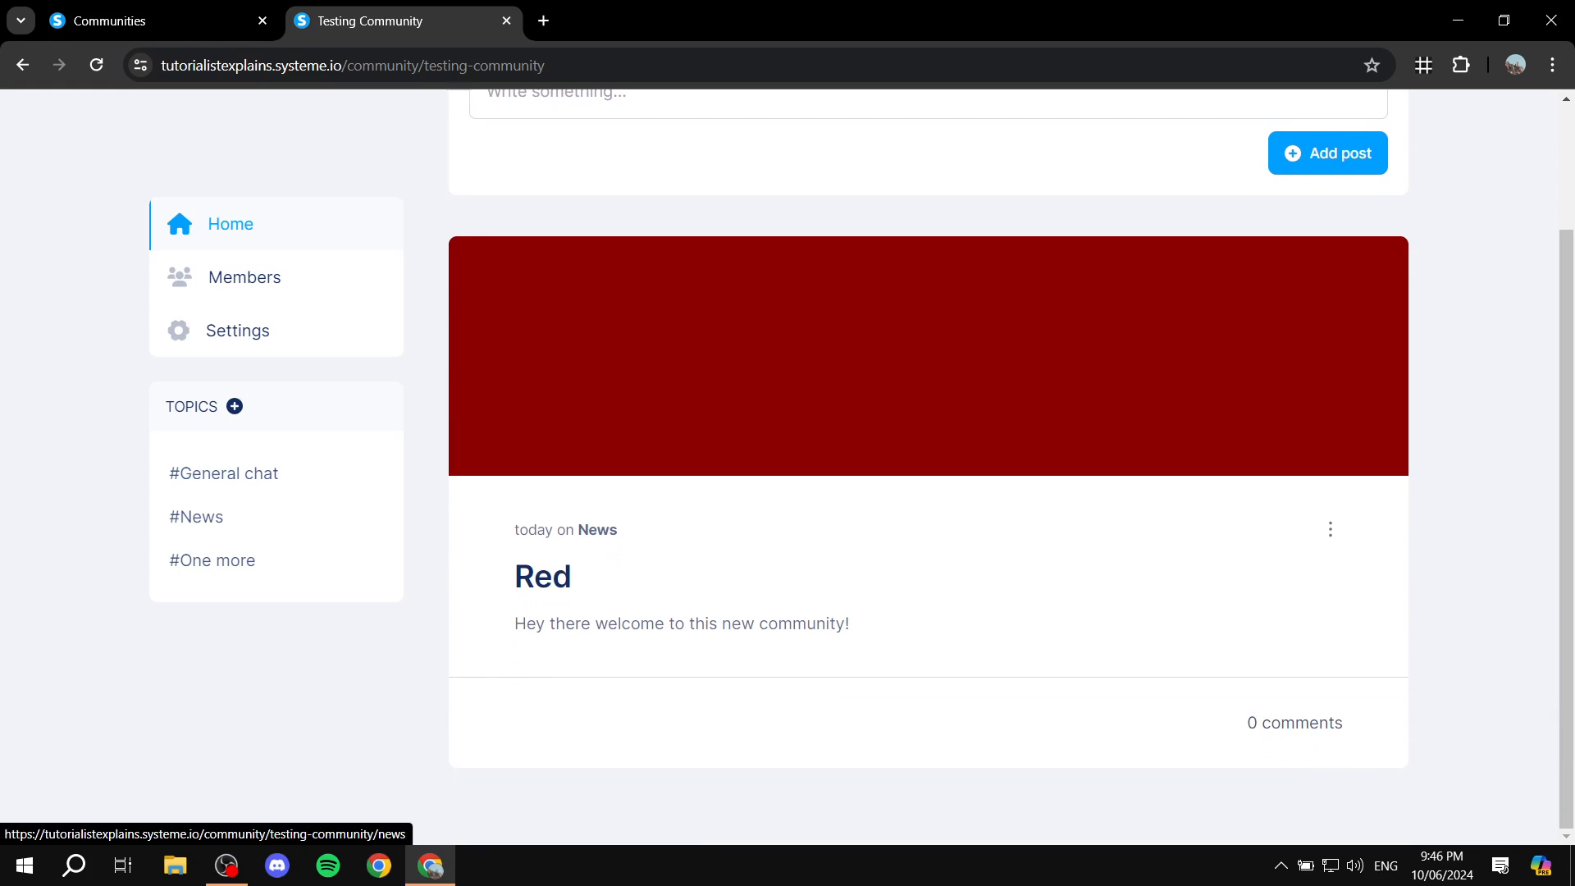
Step: View the News and General chat topics, and return to the community's home feed to examine the Red post
click(196, 516)
click(223, 473)
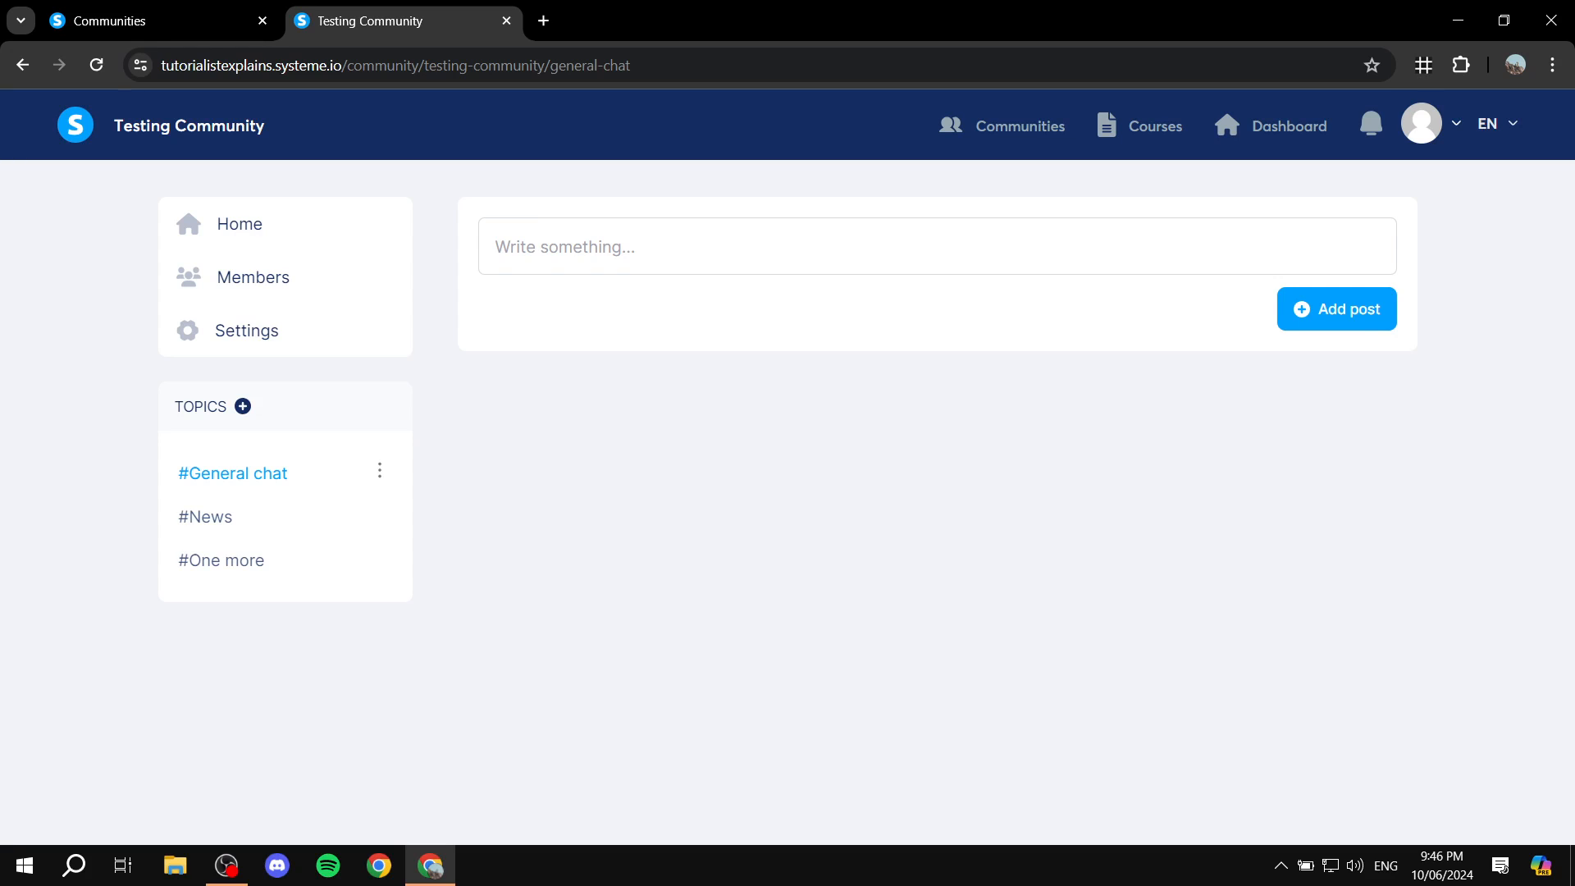
click(230, 224)
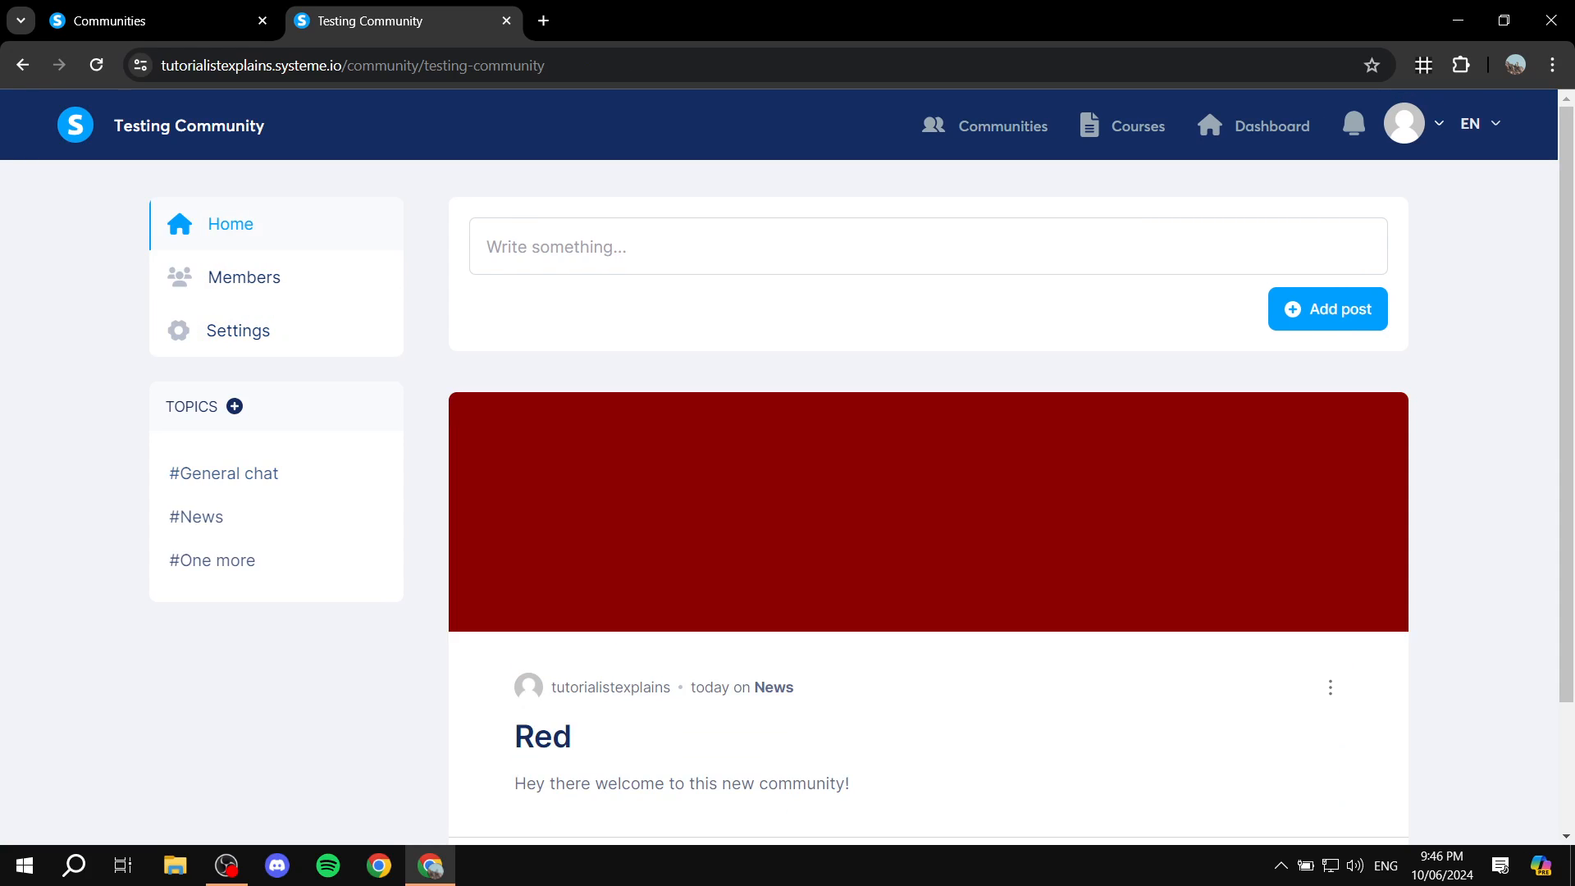
scroll(927, 493, down, 2)
scroll(928, 492, up, 2)
scroll(928, 492, down, 2)
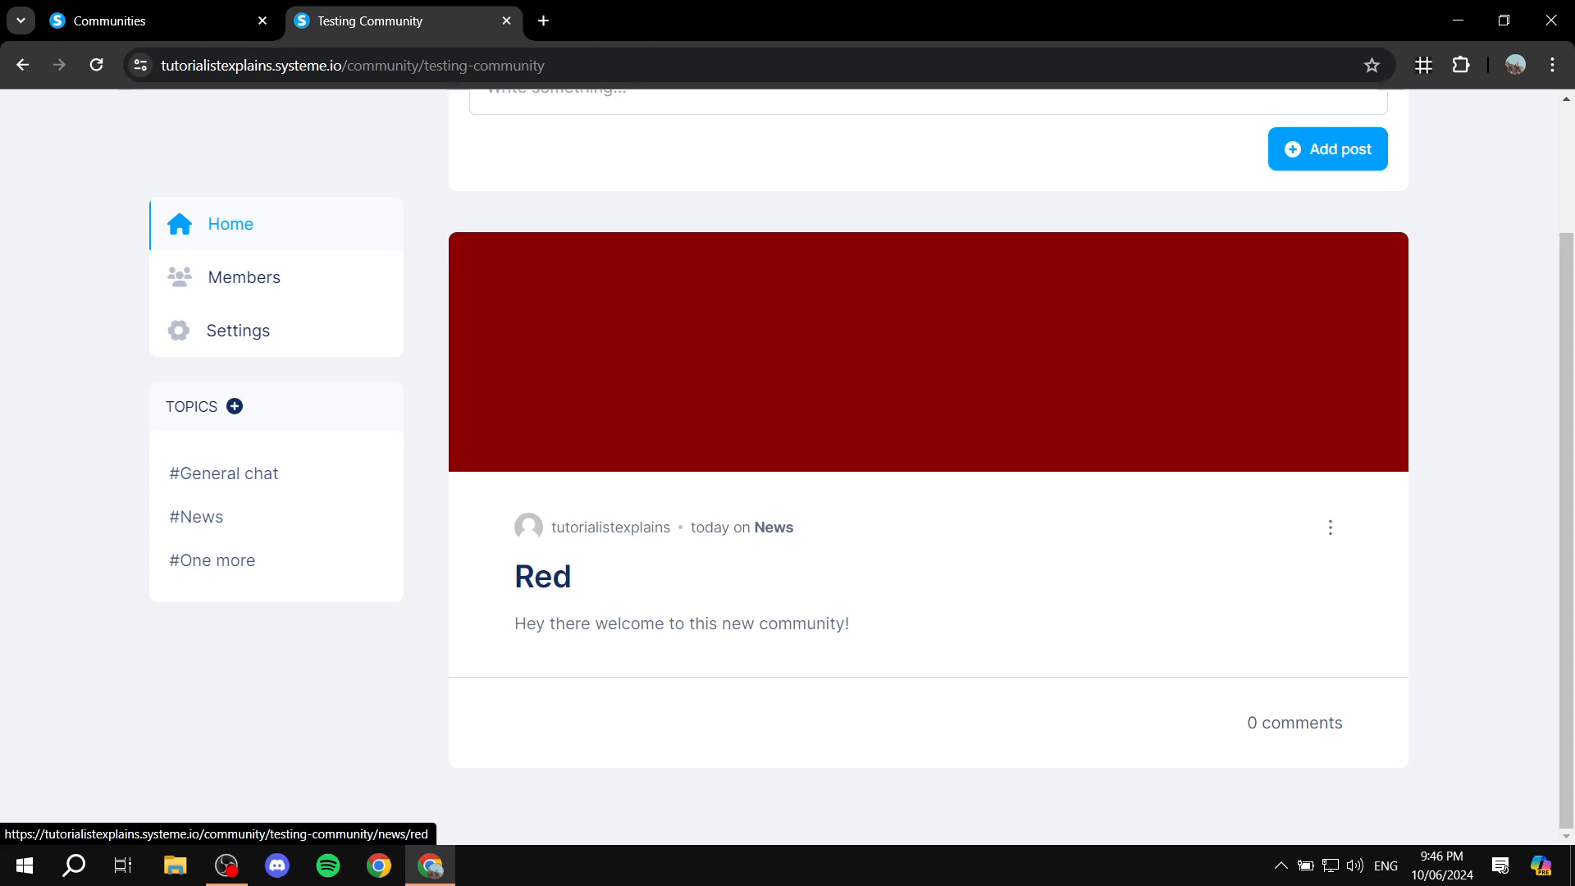
Step: Open the Red post and send the comment "Add a comment" in bold
click(542, 577)
scroll(927, 492, down, 2)
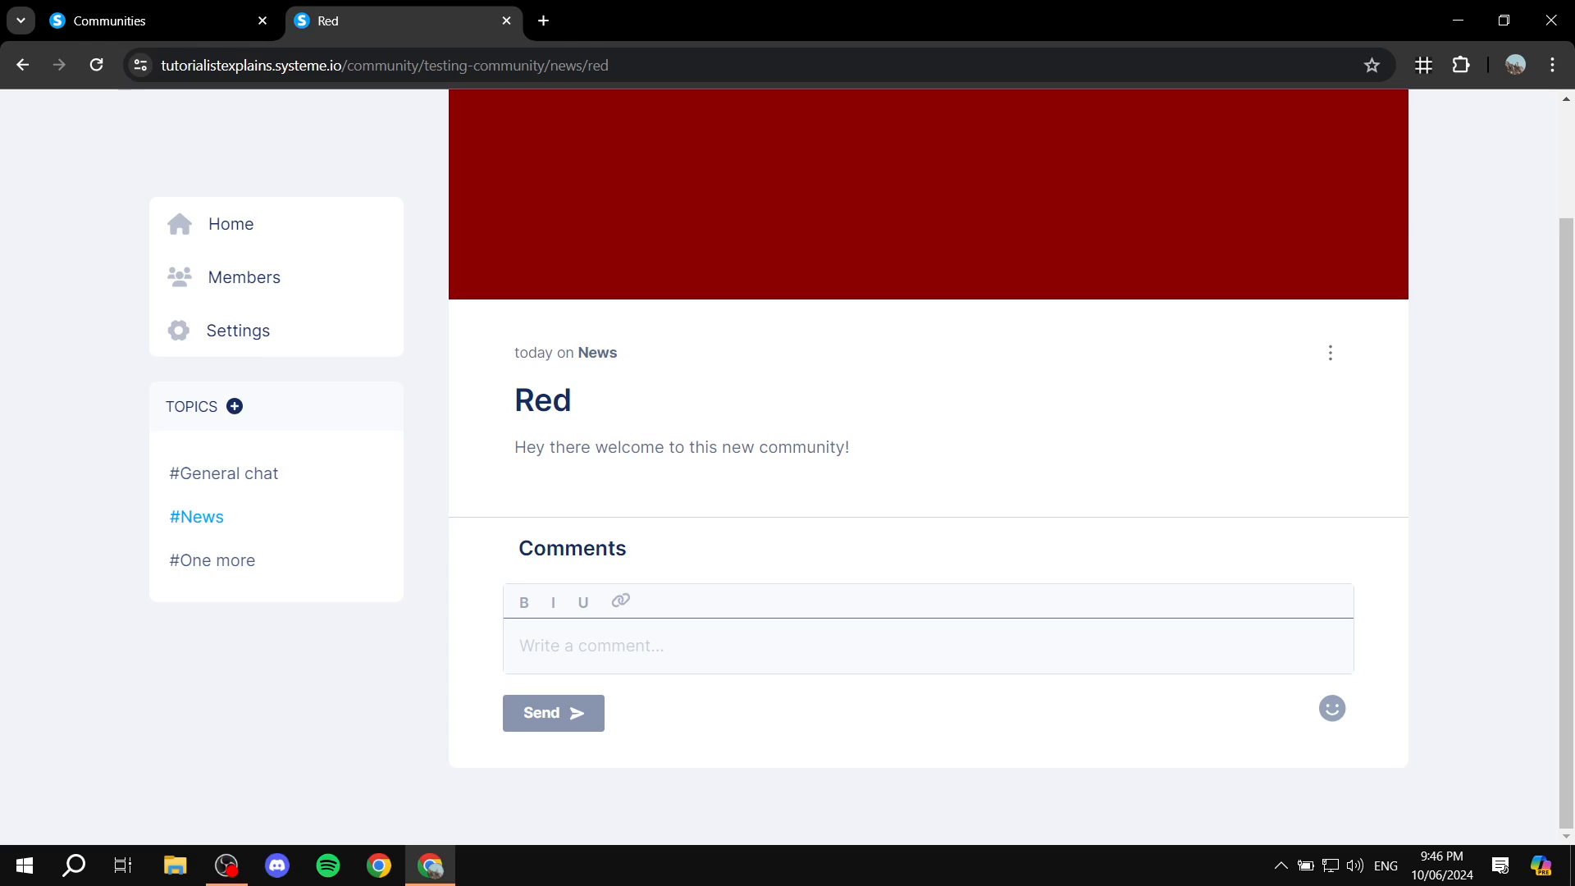
text(Add a co)
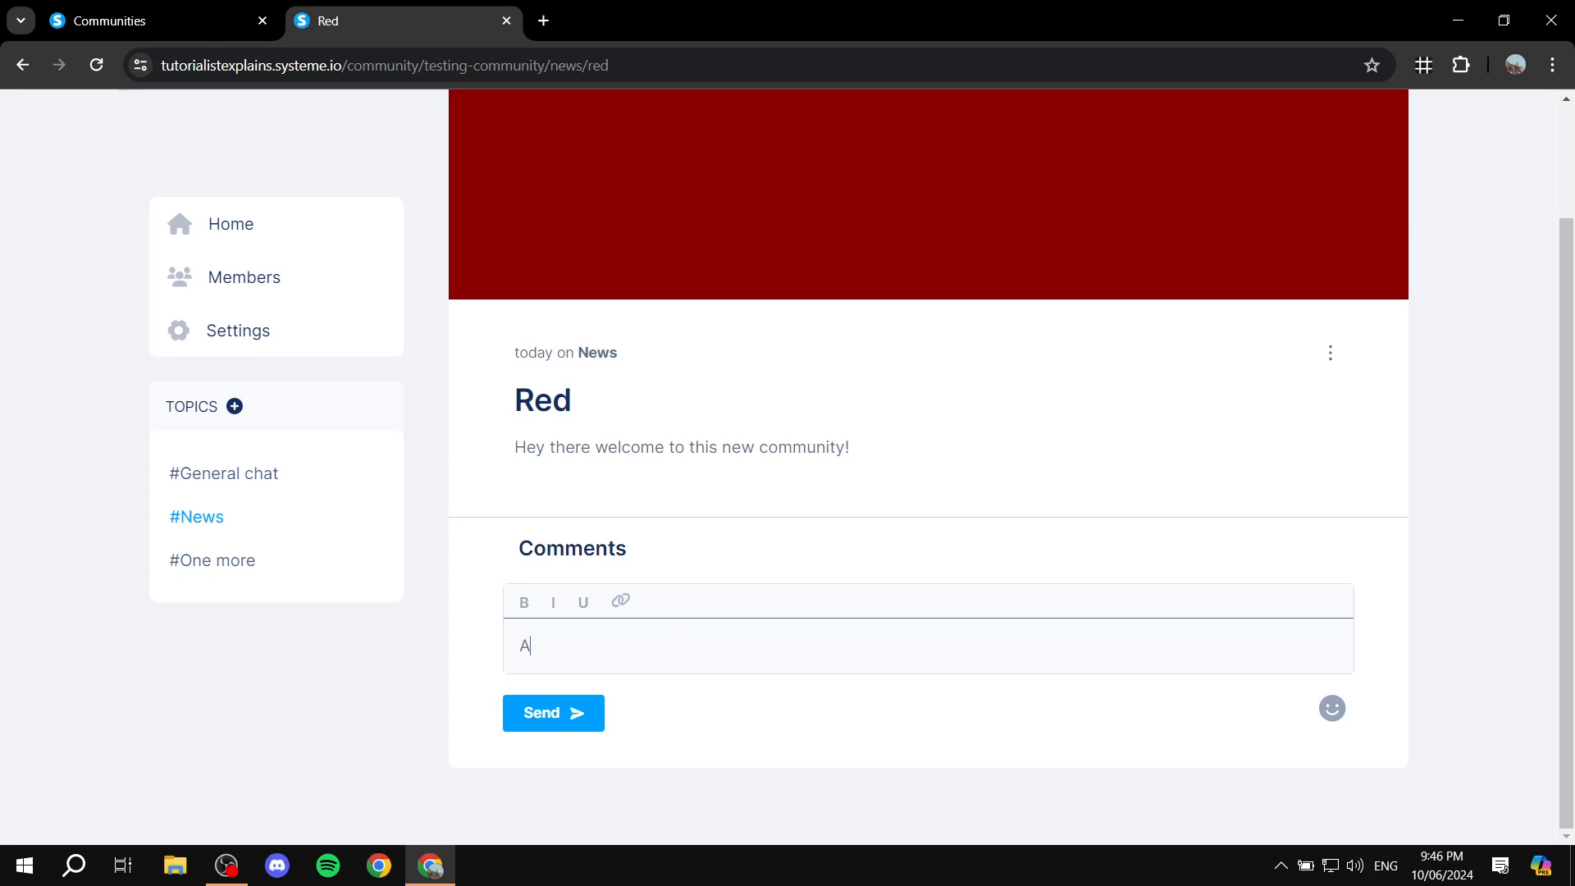
text(nt)
key(ctrl+a)
key(ctrl+b)
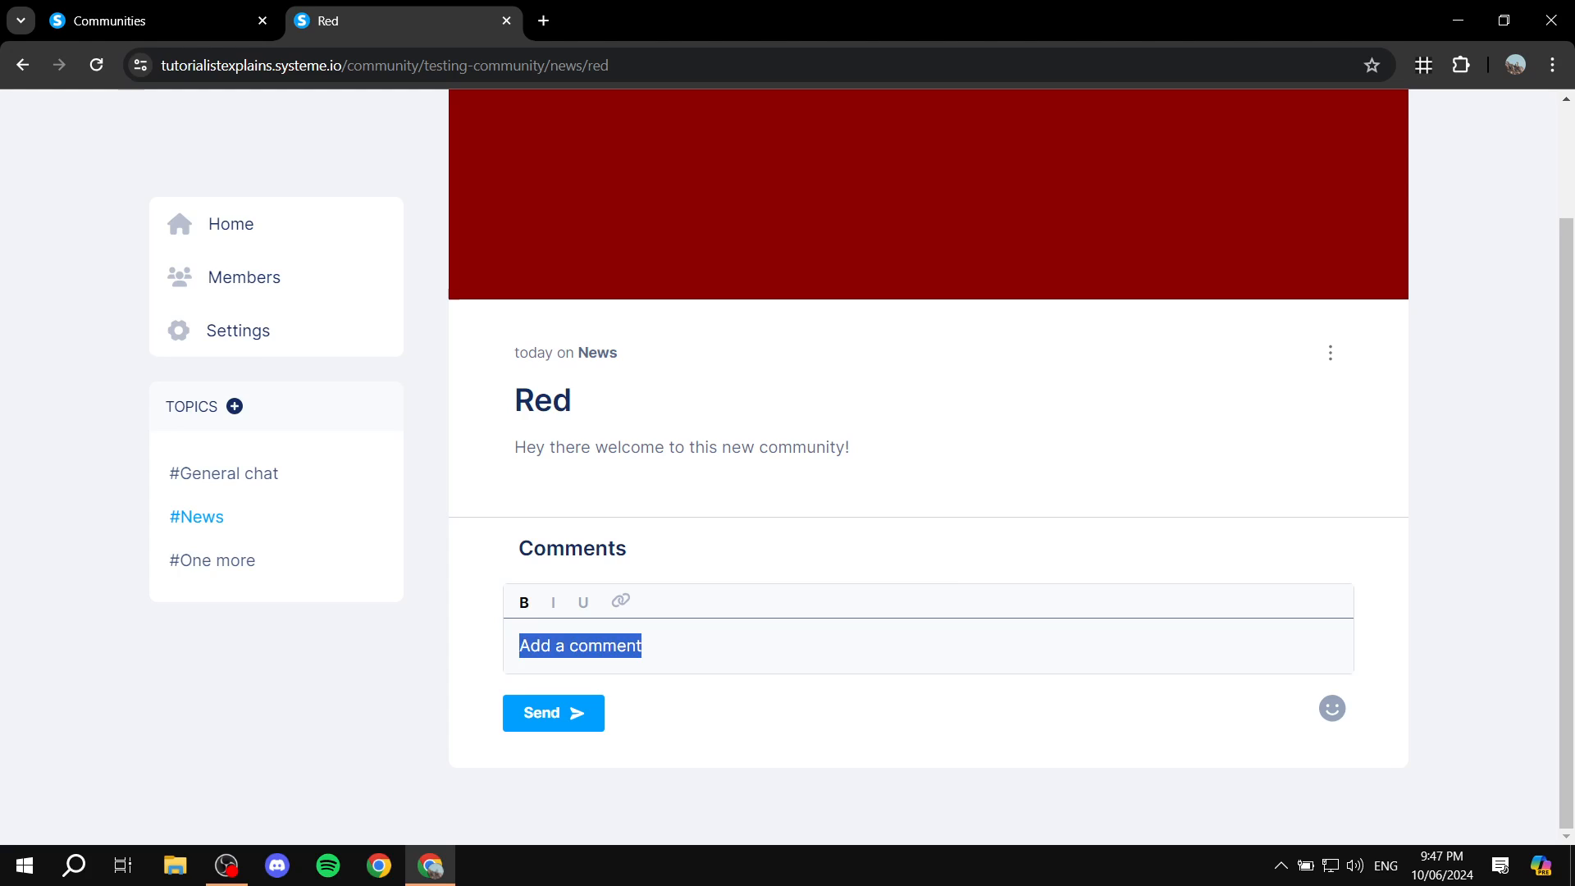
key(BackSpace)
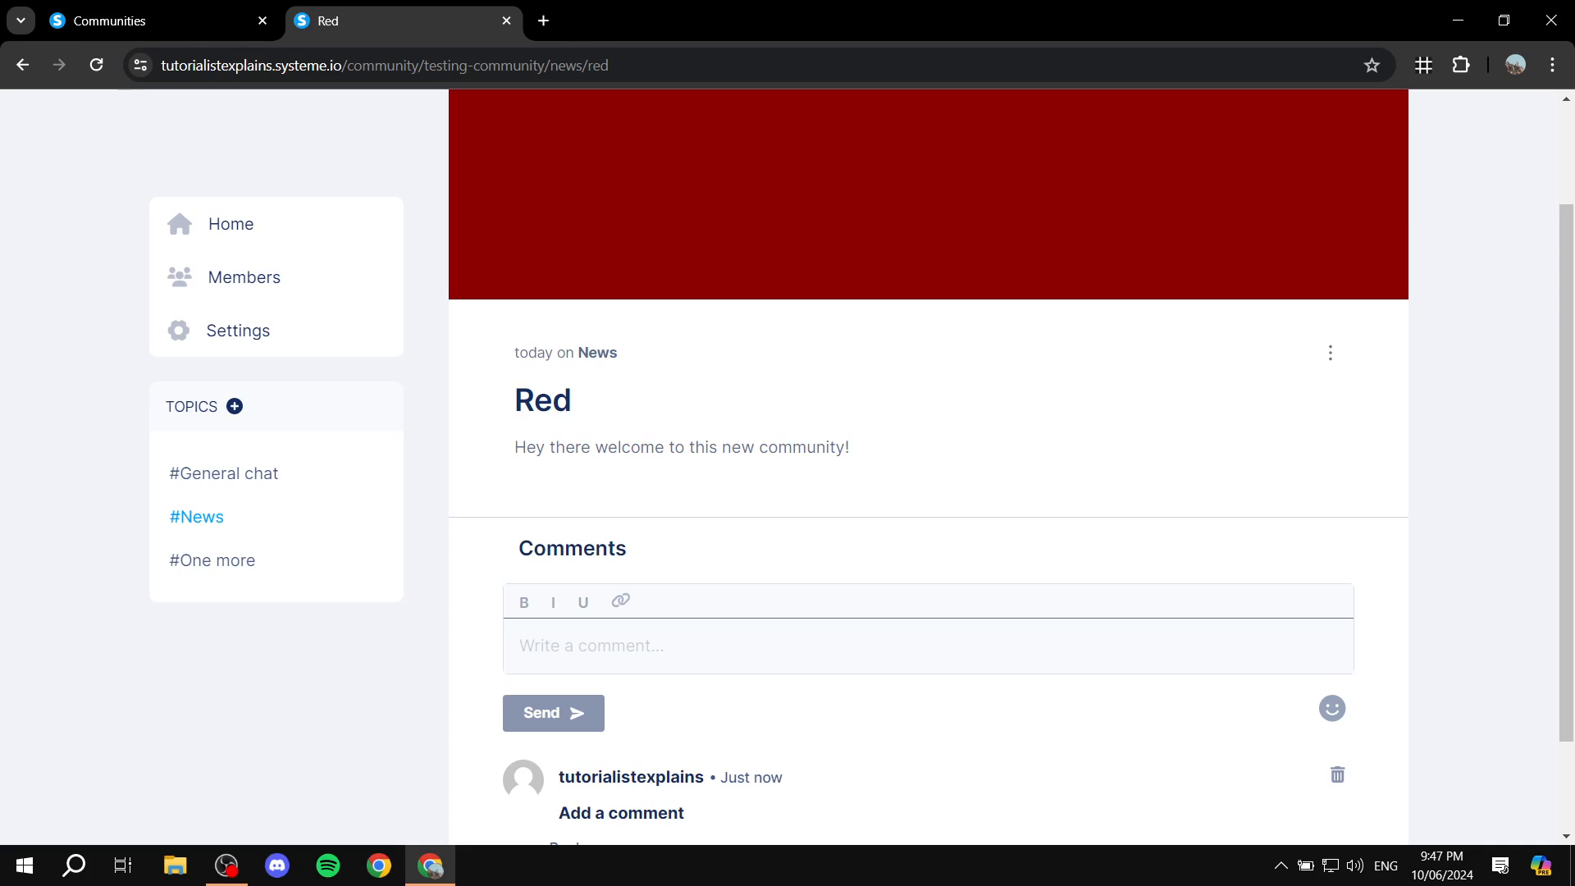
Step: Check the comment under the Red post, and view the school's courses page and the communities list
scroll(927, 492, down, 2)
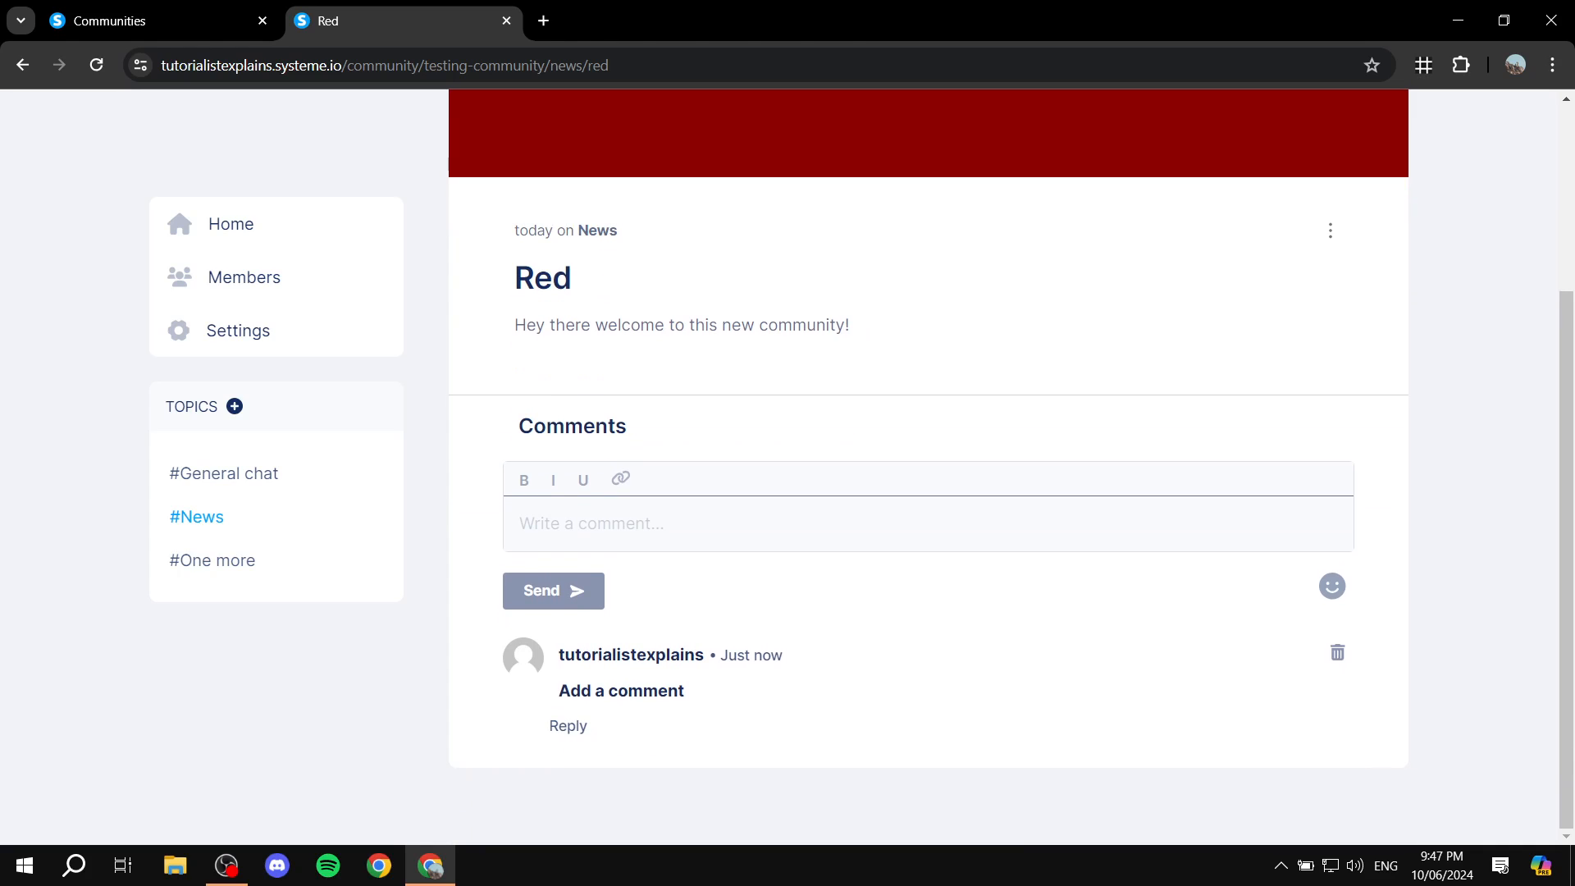
scroll(927, 492, up, 3)
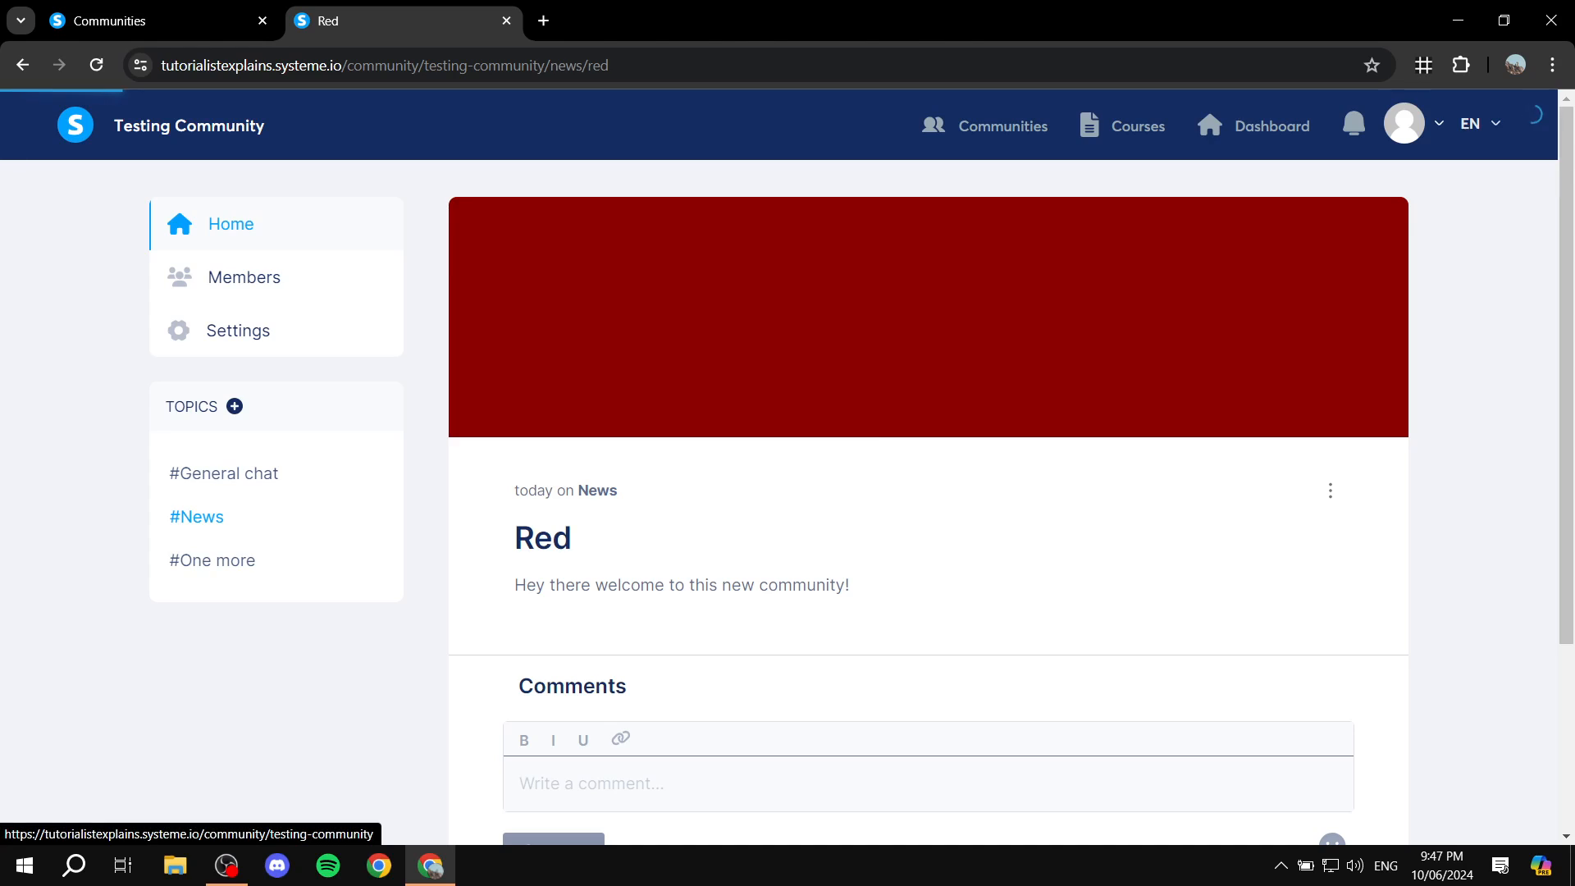
click(231, 224)
click(1138, 125)
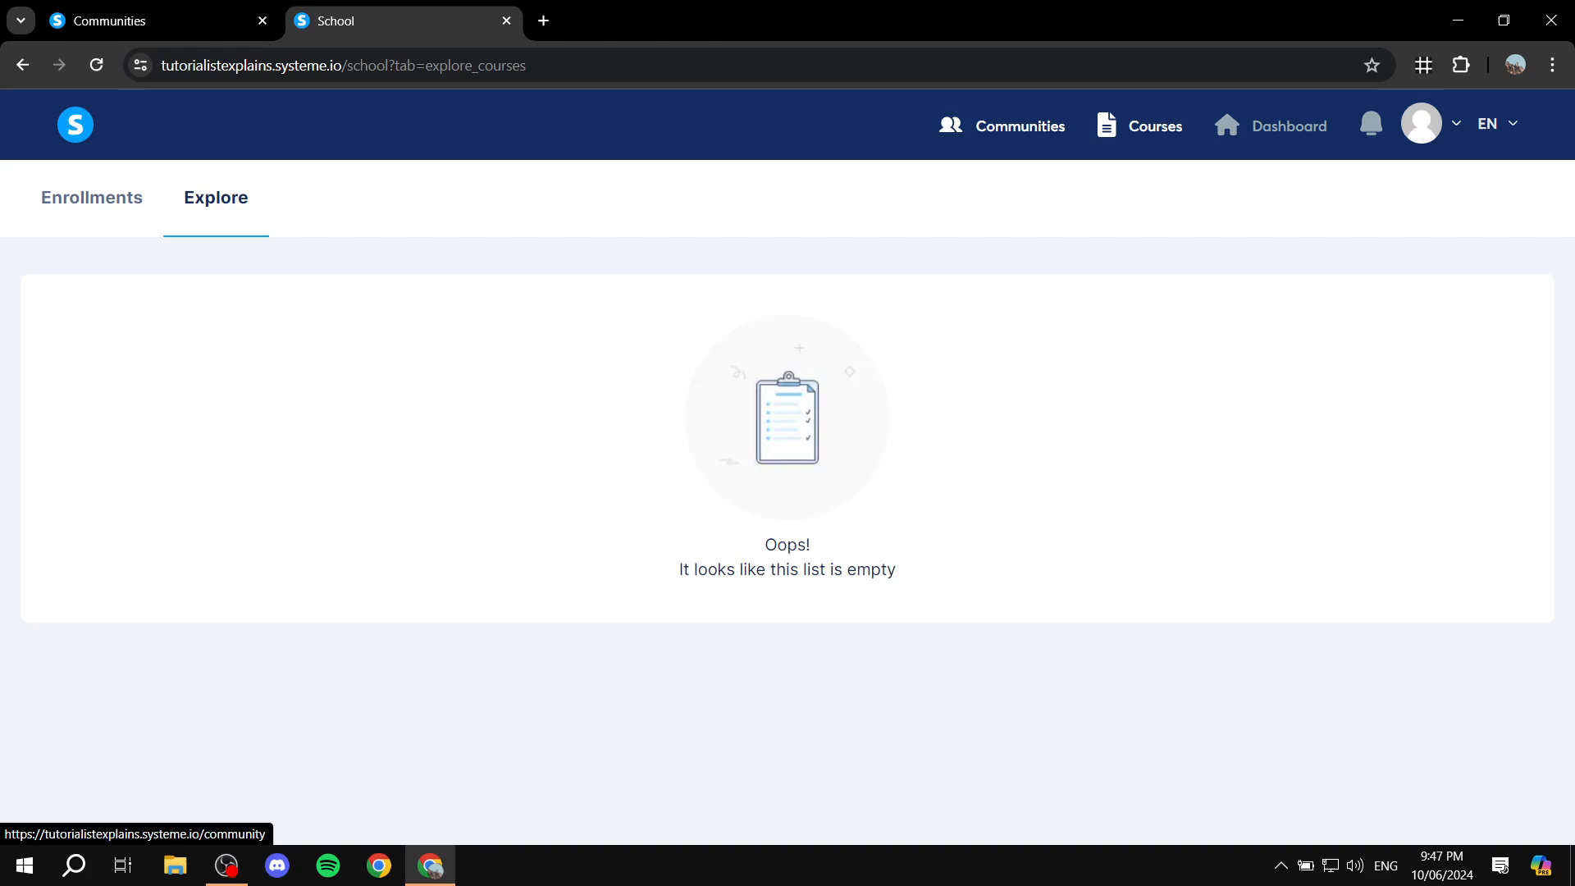
click(1019, 125)
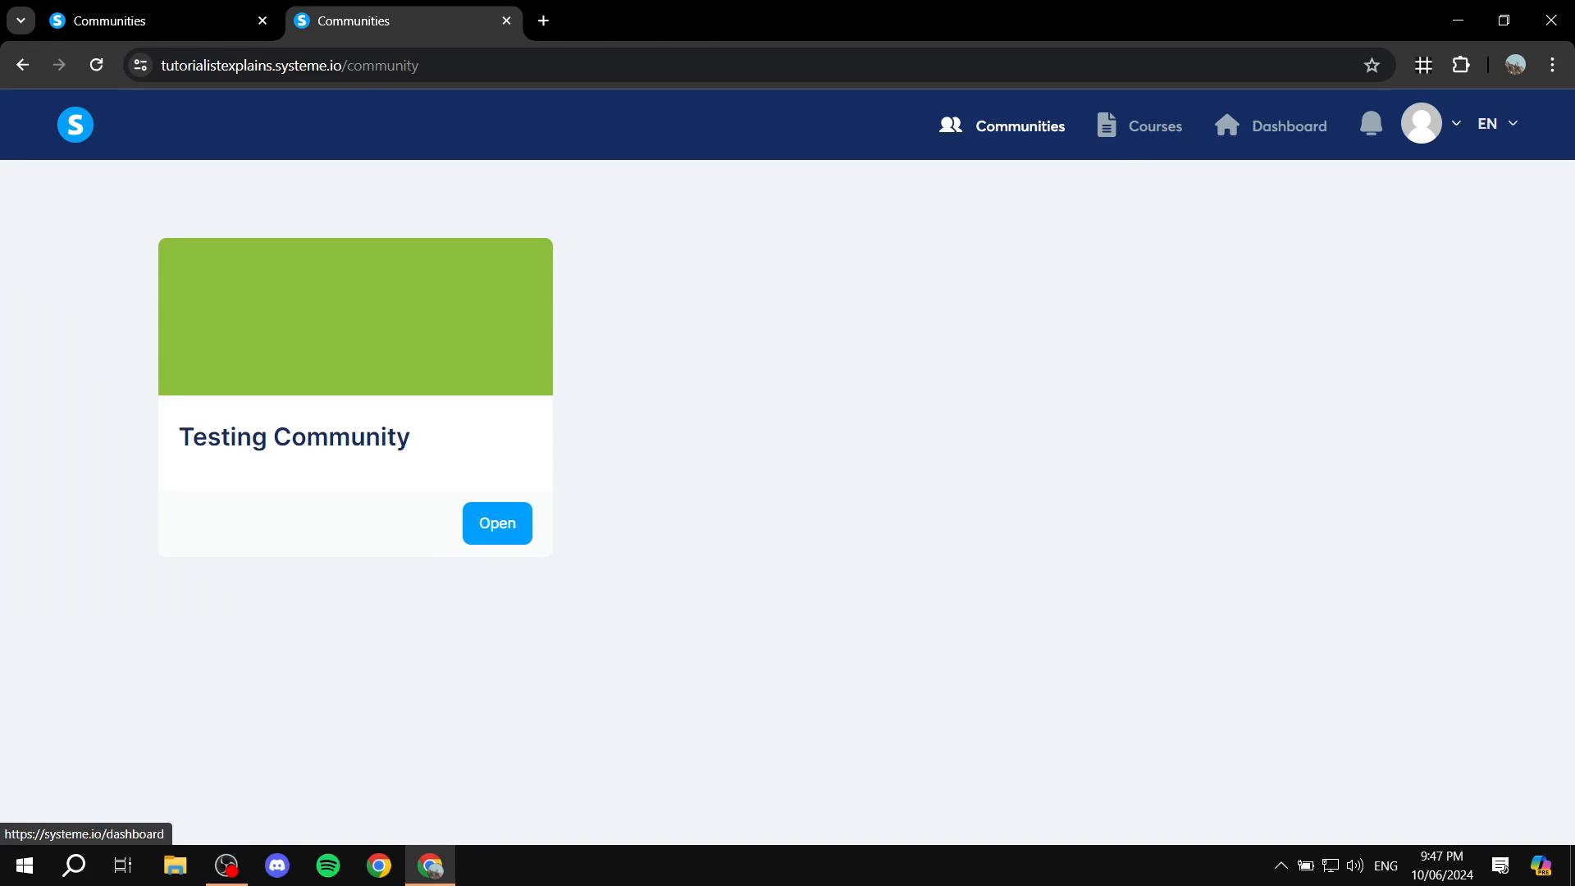